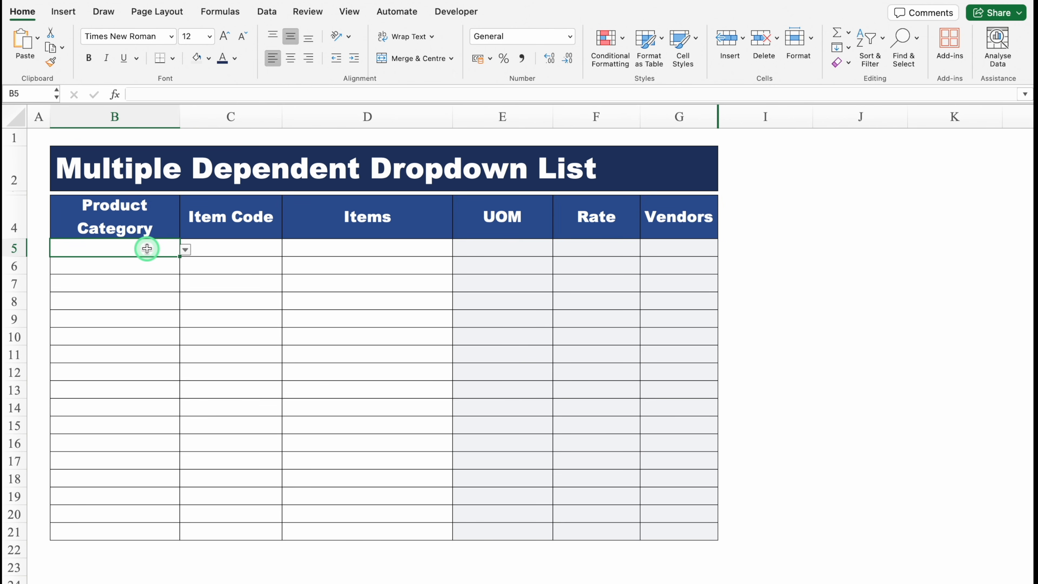
- Choose the Dry product category in B5 and the 7 Up Pet Bottle item in D5
{"action": "left_click", "coordinate": [185, 249]}
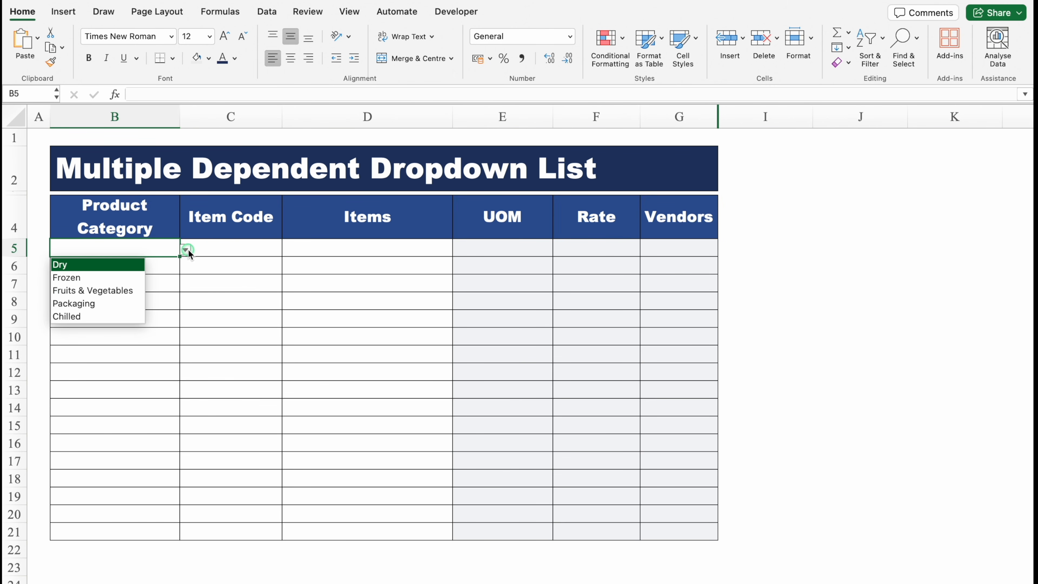
{"action": "left_click", "coordinate": [122, 266]}
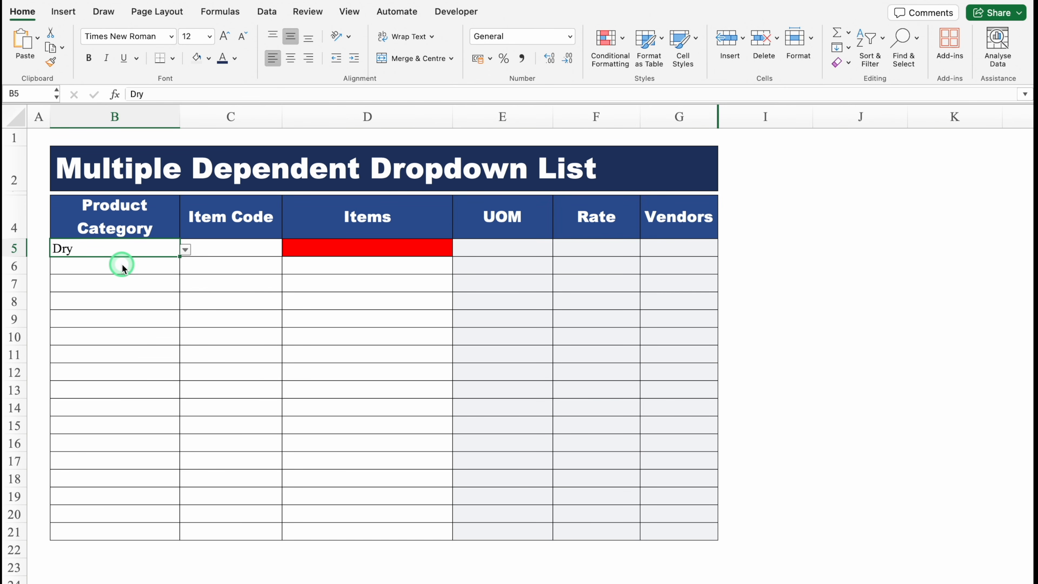
{"action": "left_click", "coordinate": [373, 246]}
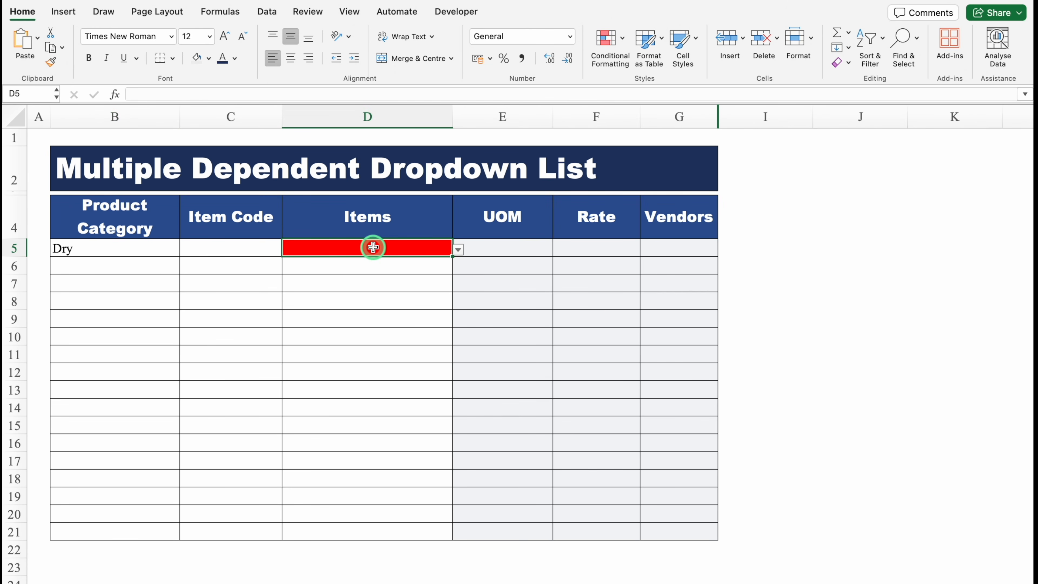
{"action": "left_click", "coordinate": [457, 249]}
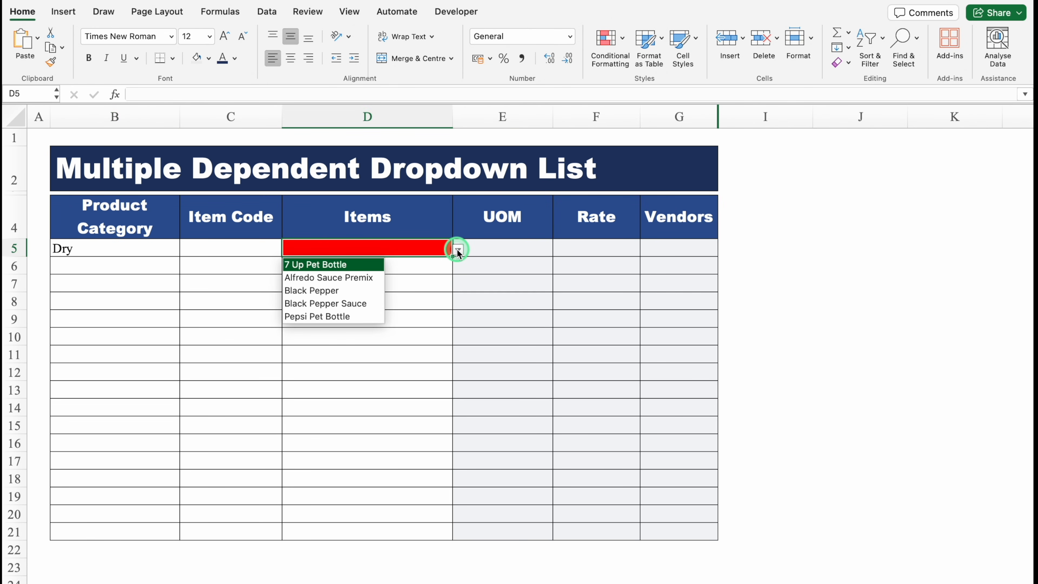
{"action": "left_click", "coordinate": [367, 266]}
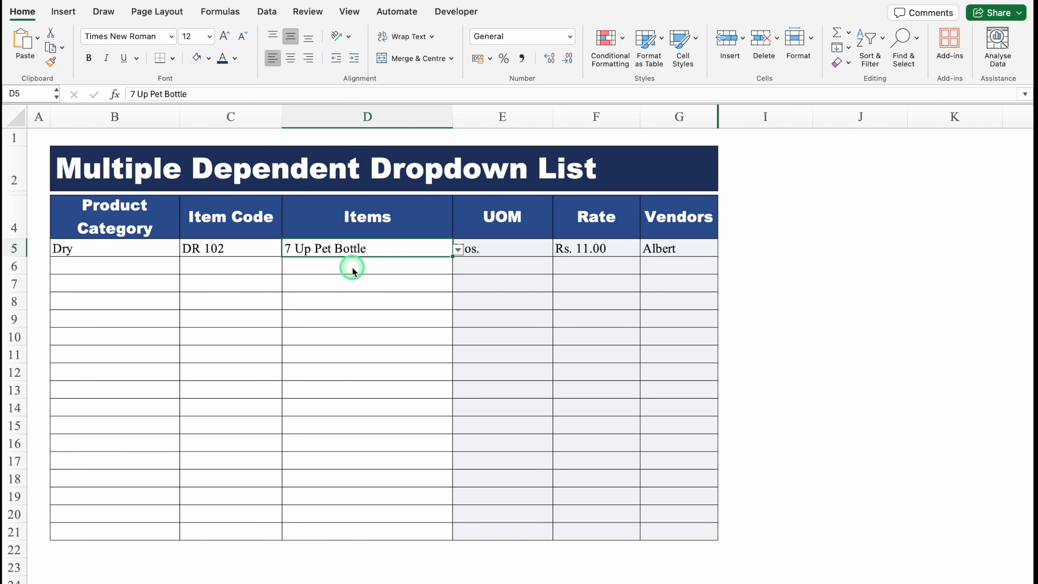
- Change row 5's product category to Frozen and its item to 3 Cheers Chocolate
{"action": "left_click", "coordinate": [152, 250]}
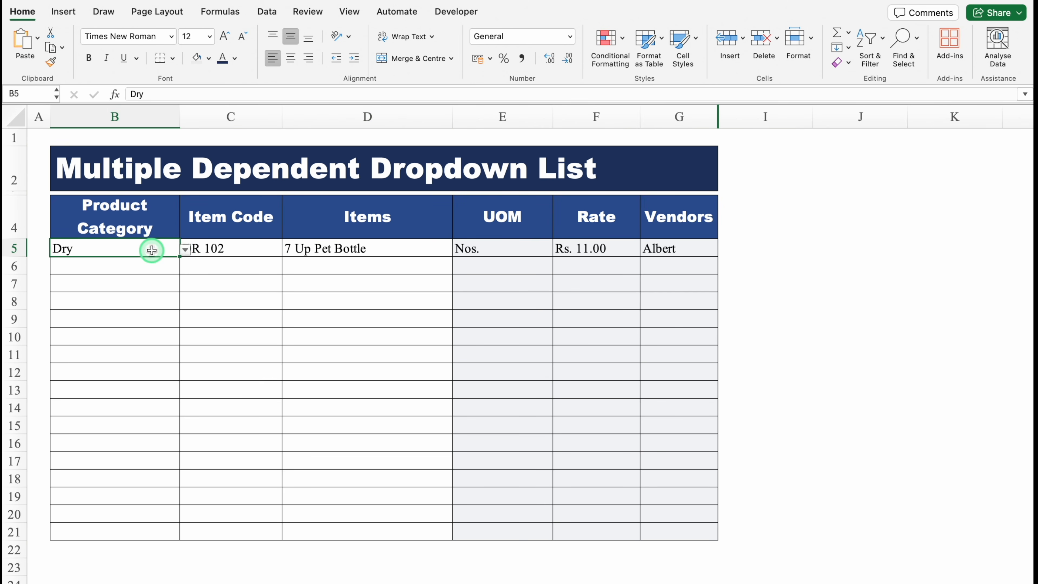
{"action": "left_click", "coordinate": [186, 250]}
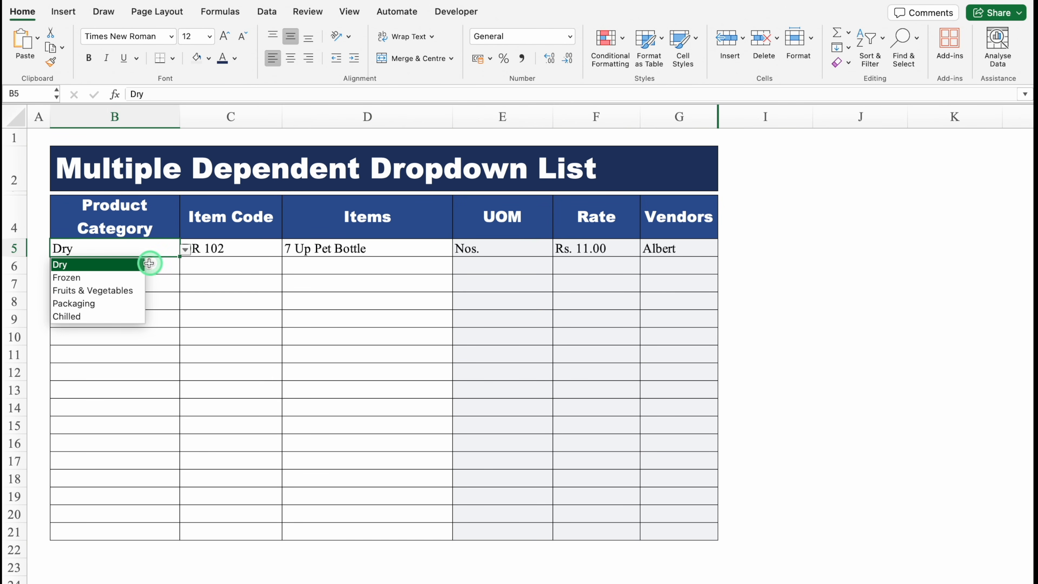
{"action": "left_click", "coordinate": [138, 278]}
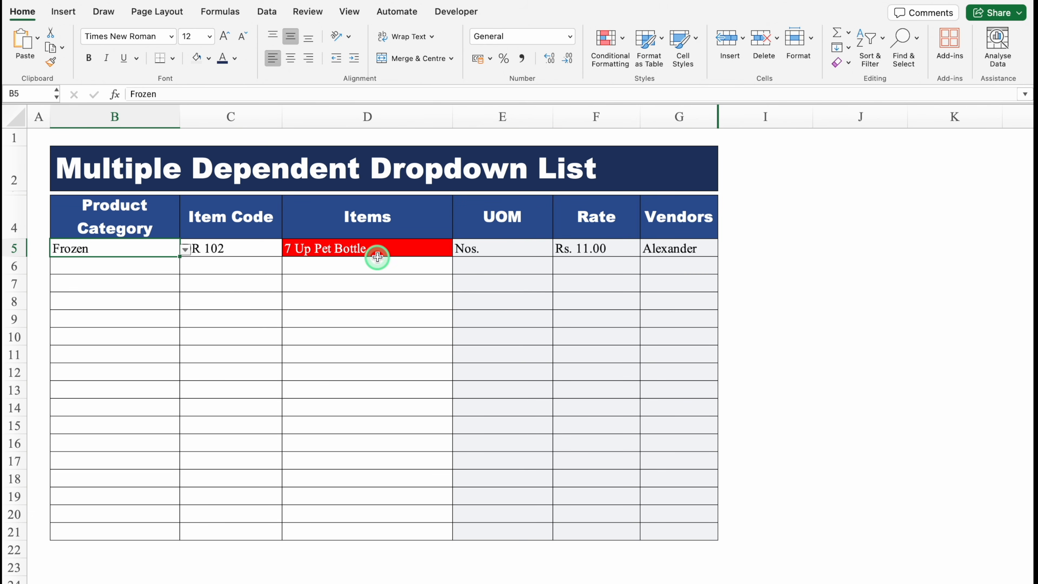
{"action": "left_click", "coordinate": [389, 249]}
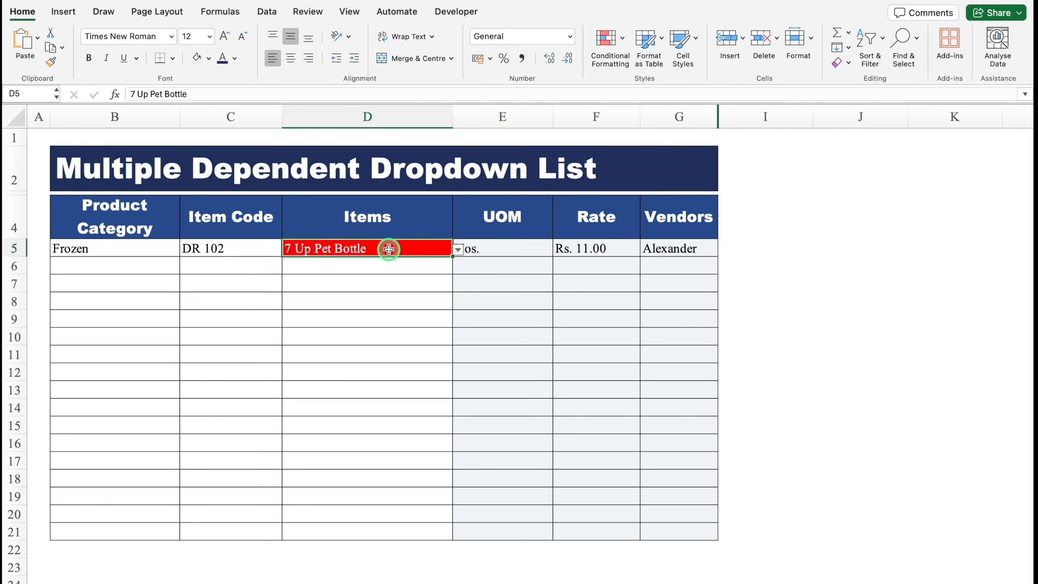
{"action": "left_click", "coordinate": [458, 249]}
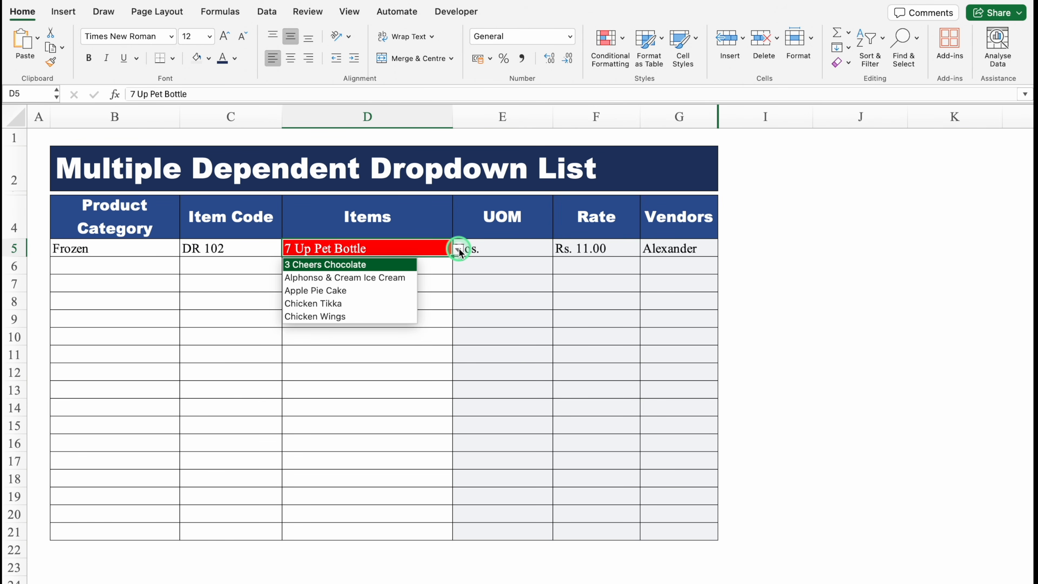
{"action": "left_click", "coordinate": [382, 265]}
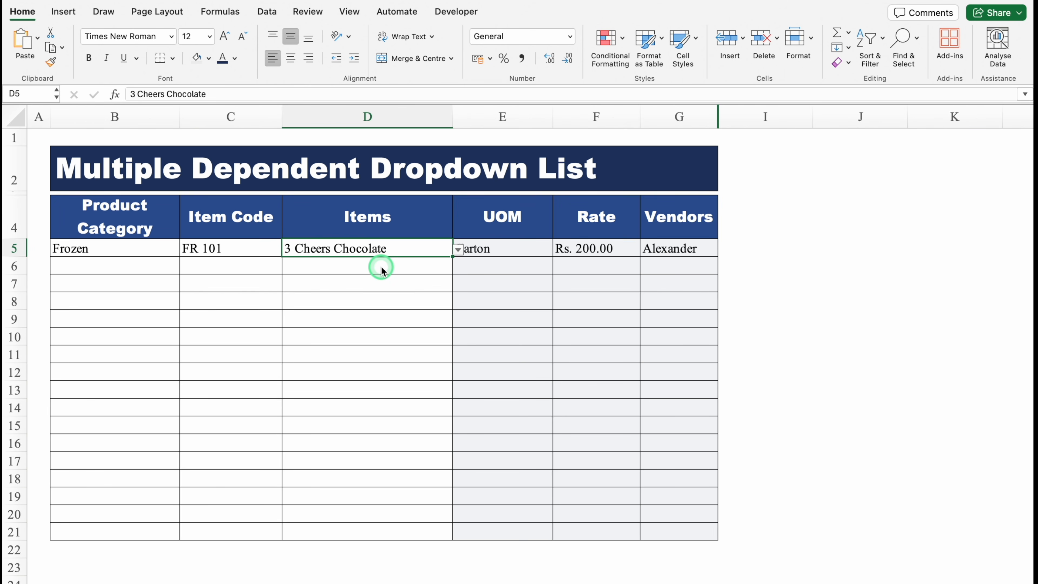
- Change row 5's product category to Fruits & Vegetables and display the dependent item choices in D5
{"action": "left_click", "coordinate": [146, 246]}
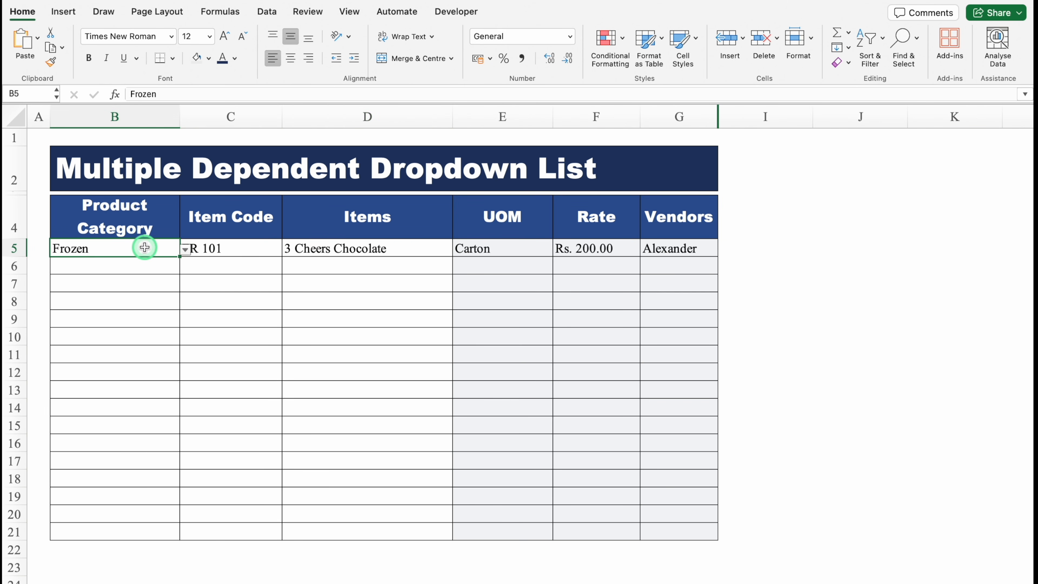
{"action": "left_click", "coordinate": [186, 249]}
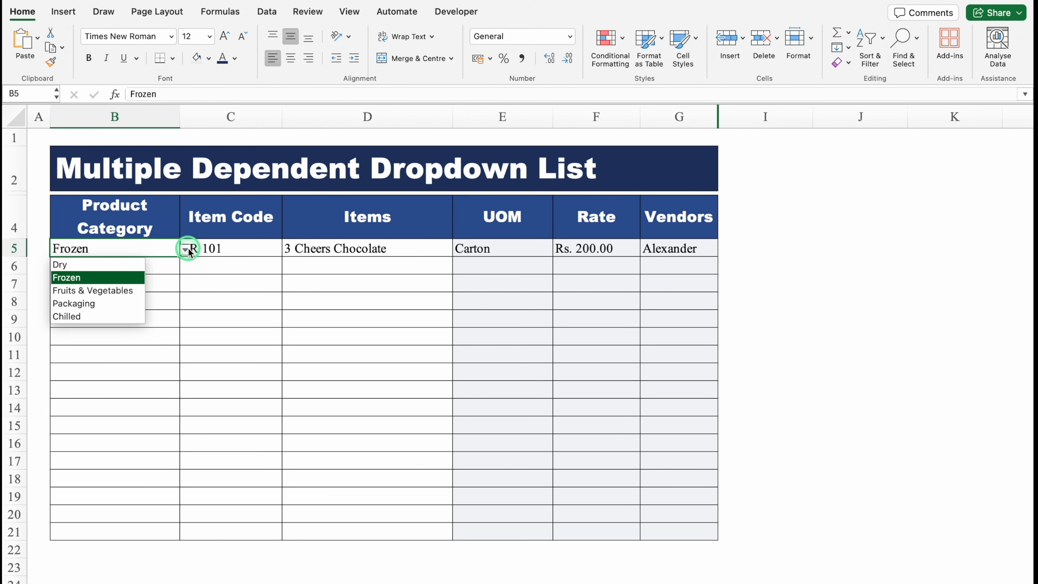
{"action": "left_click", "coordinate": [118, 291]}
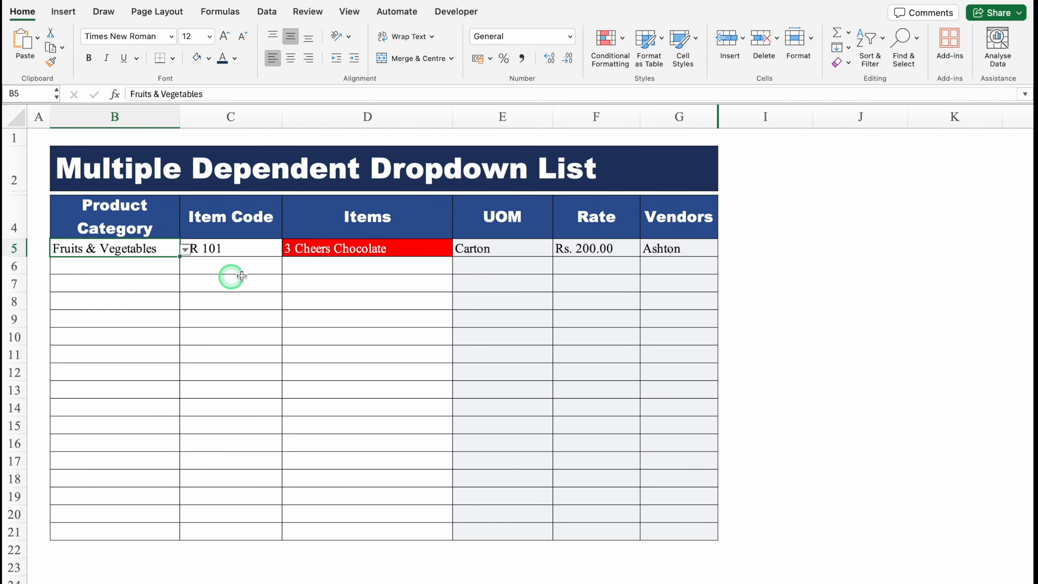
{"action": "left_click", "coordinate": [407, 248]}
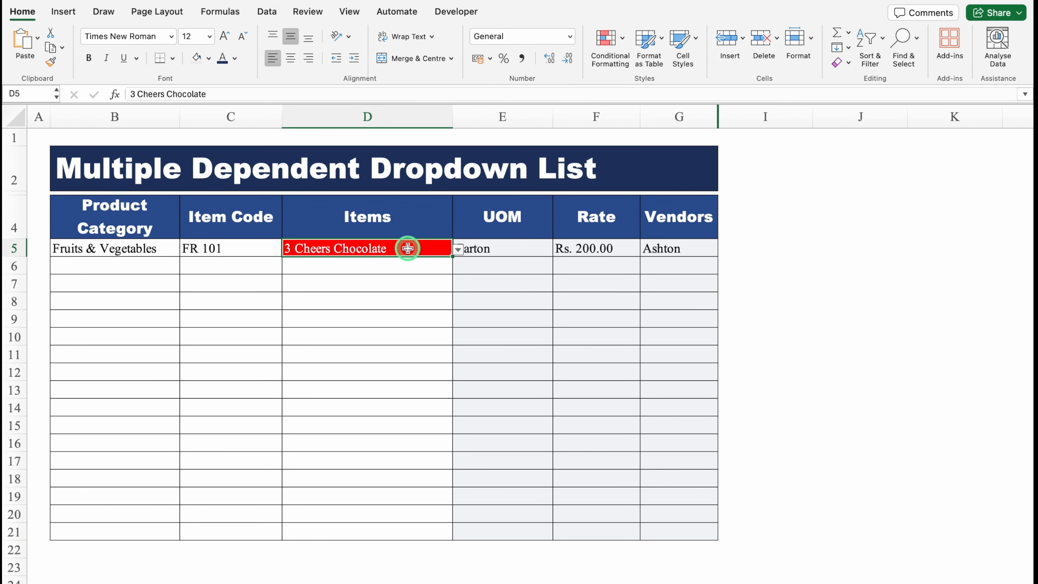
{"action": "left_click", "coordinate": [458, 249]}
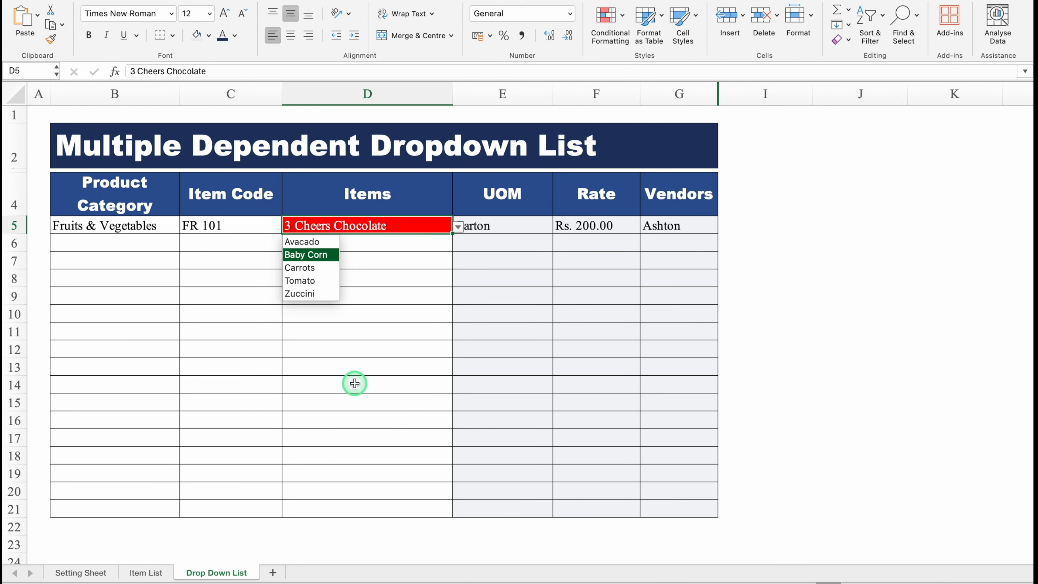
- Examine the Rate, UOM and Product Category columns of the Items & Rate List on the Item List sheet
{"action": "left_click", "coordinate": [154, 572]}
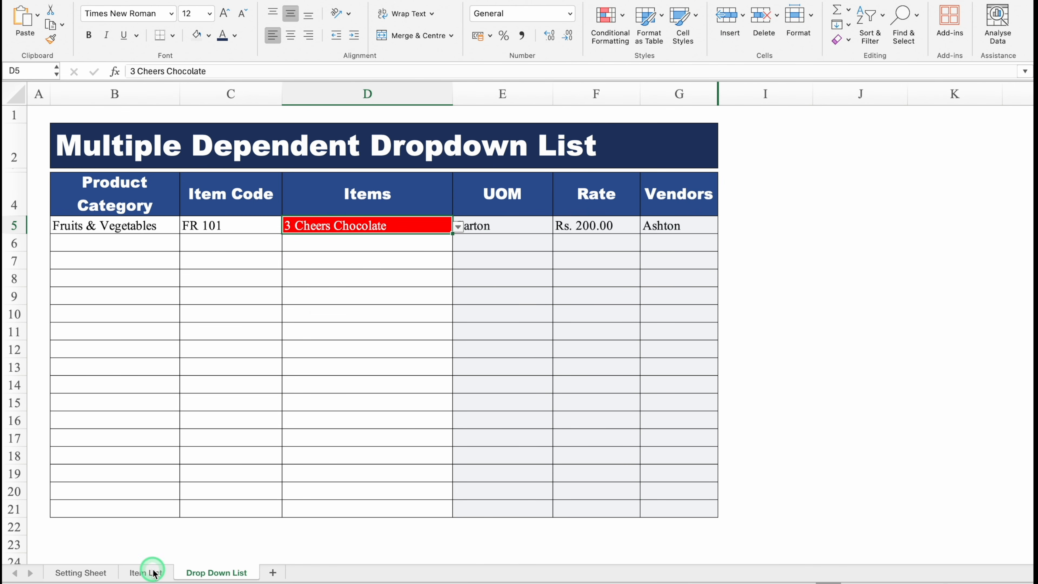
{"action": "left_click", "coordinate": [153, 572]}
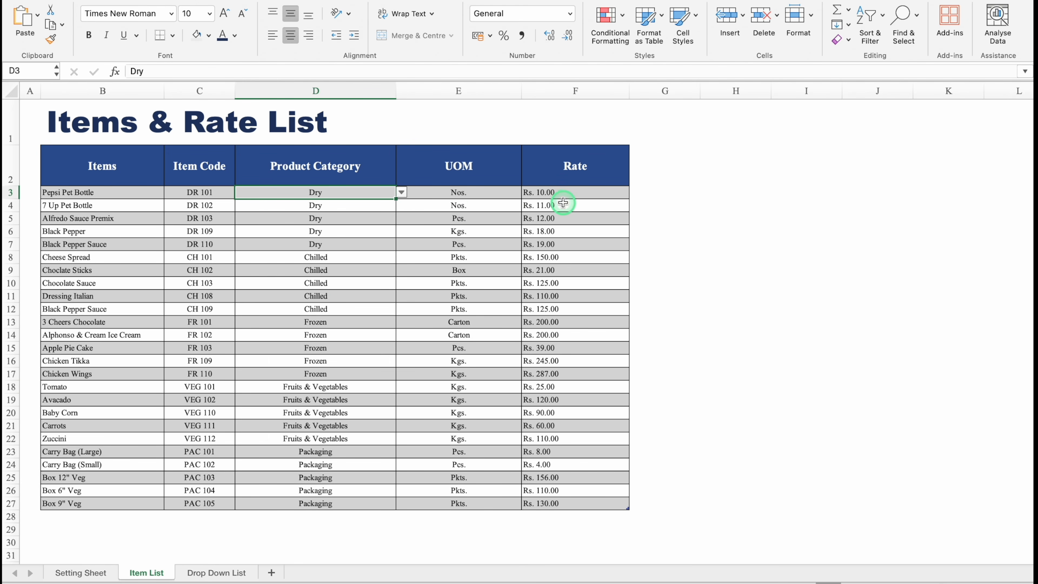
{"action": "left_click", "coordinate": [533, 194]}
{"action": "left_click", "coordinate": [488, 204]}
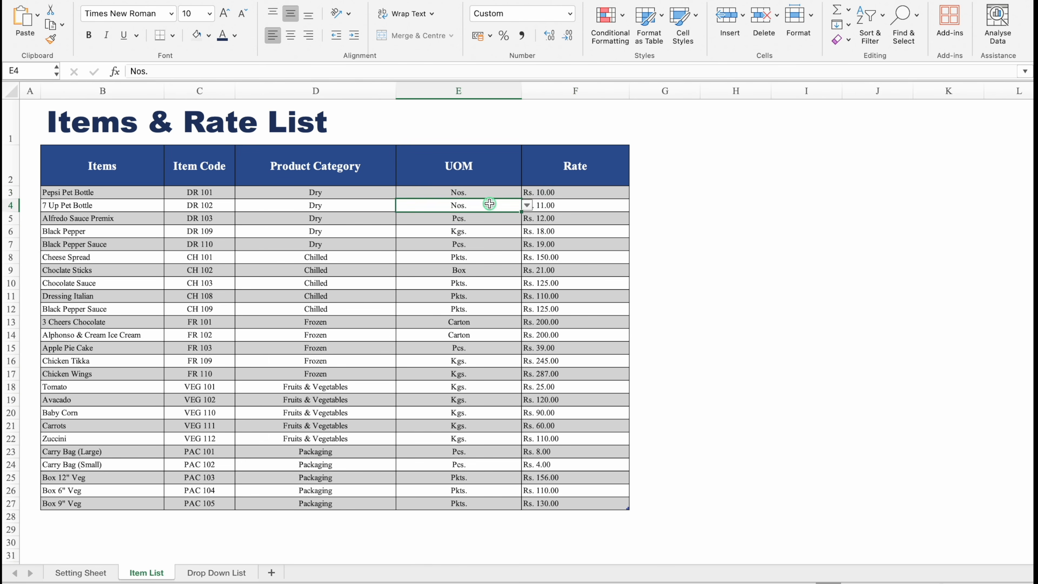
{"action": "left_click", "coordinate": [449, 222]}
{"action": "left_click", "coordinate": [372, 242]}
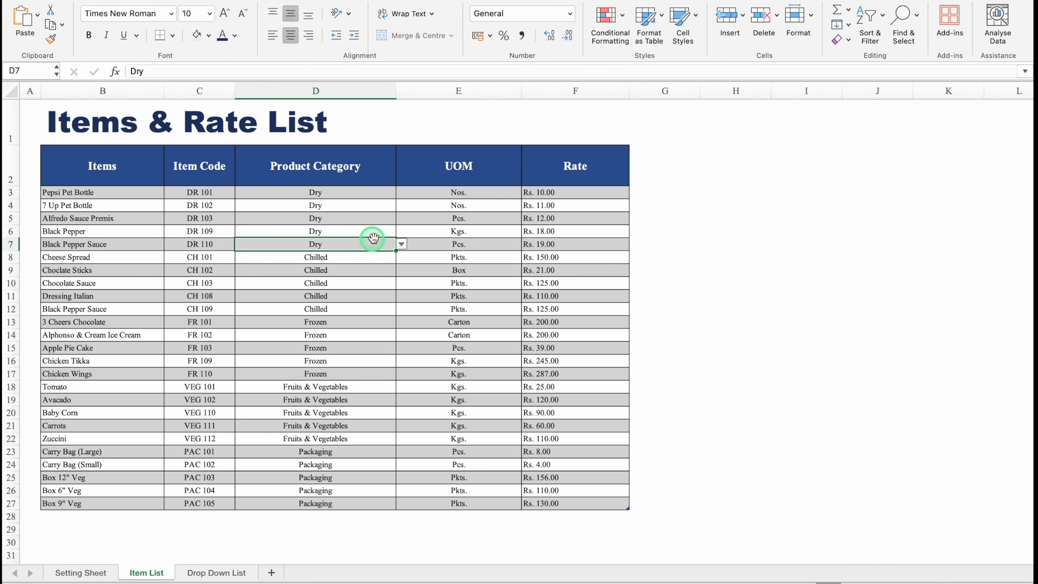
{"action": "left_click", "coordinate": [401, 244]}
{"action": "left_click", "coordinate": [209, 366]}
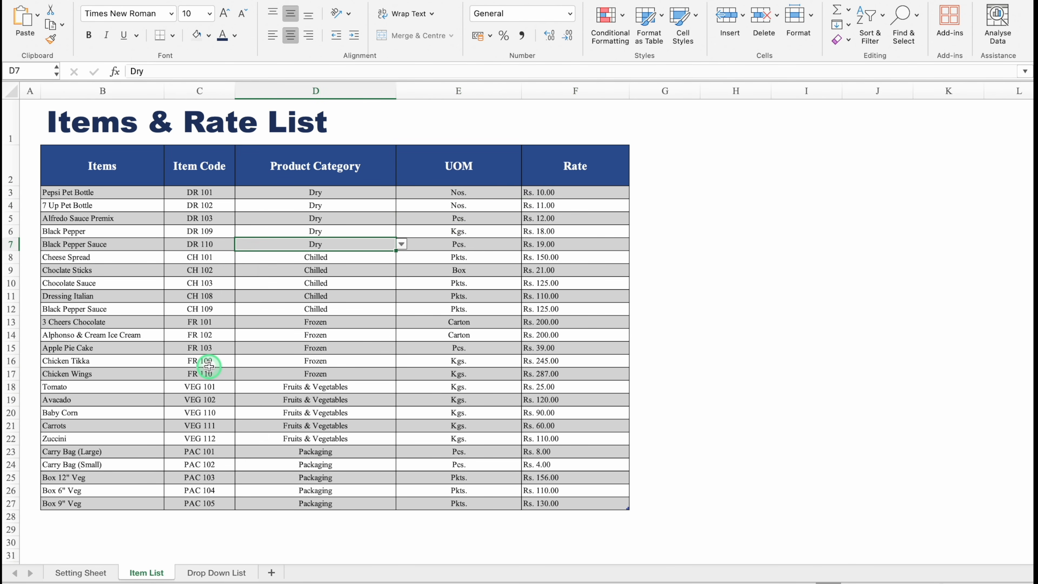
- Review the Product Category, Vendors Name and Products Filtered List headings on the Setting Sheet and return to the Drop Down List sheet
{"action": "left_click", "coordinate": [76, 573]}
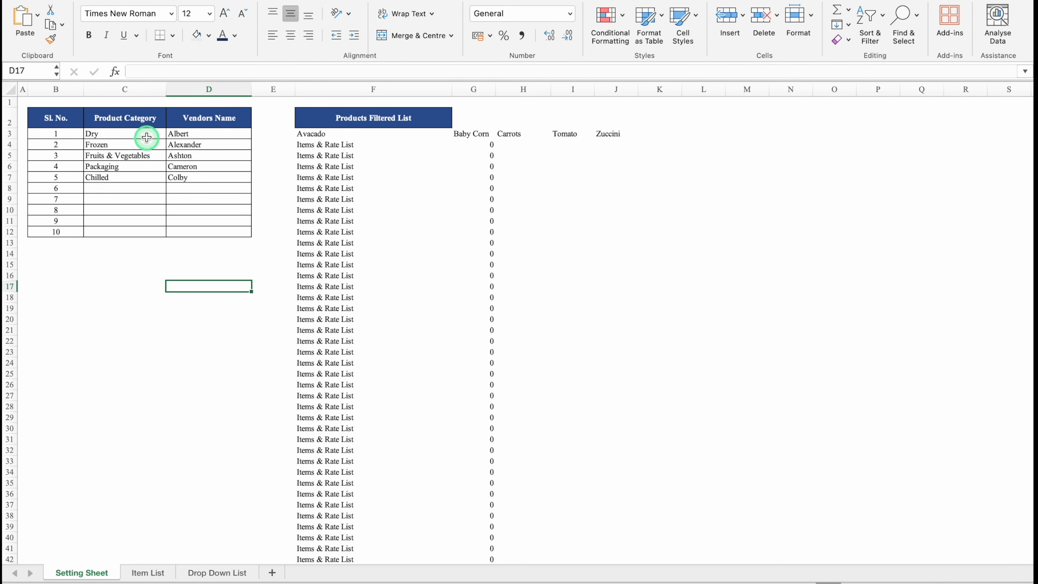
{"action": "left_click", "coordinate": [141, 119]}
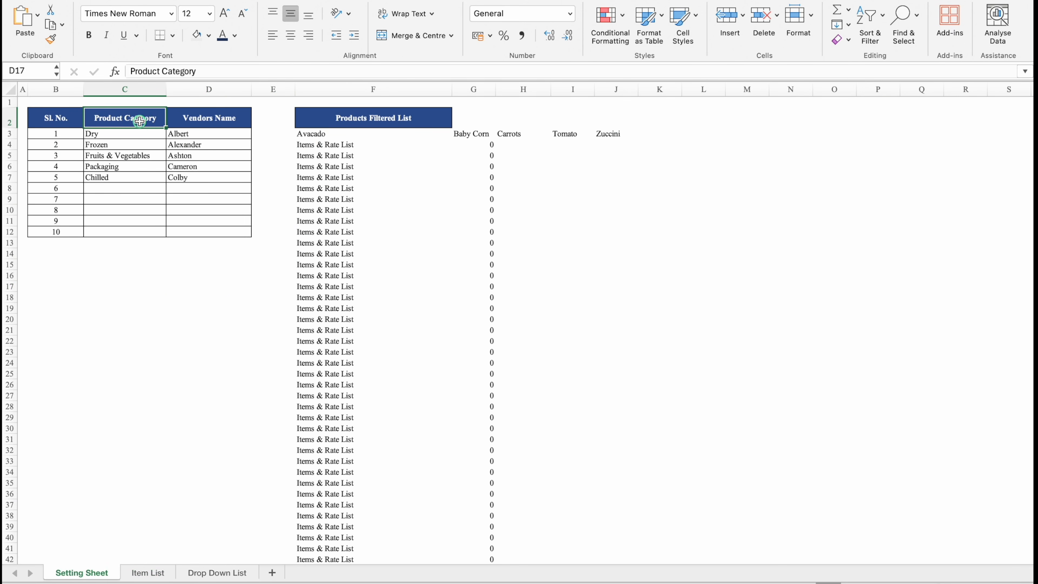
{"action": "left_click", "coordinate": [205, 115]}
{"action": "left_click", "coordinate": [331, 116]}
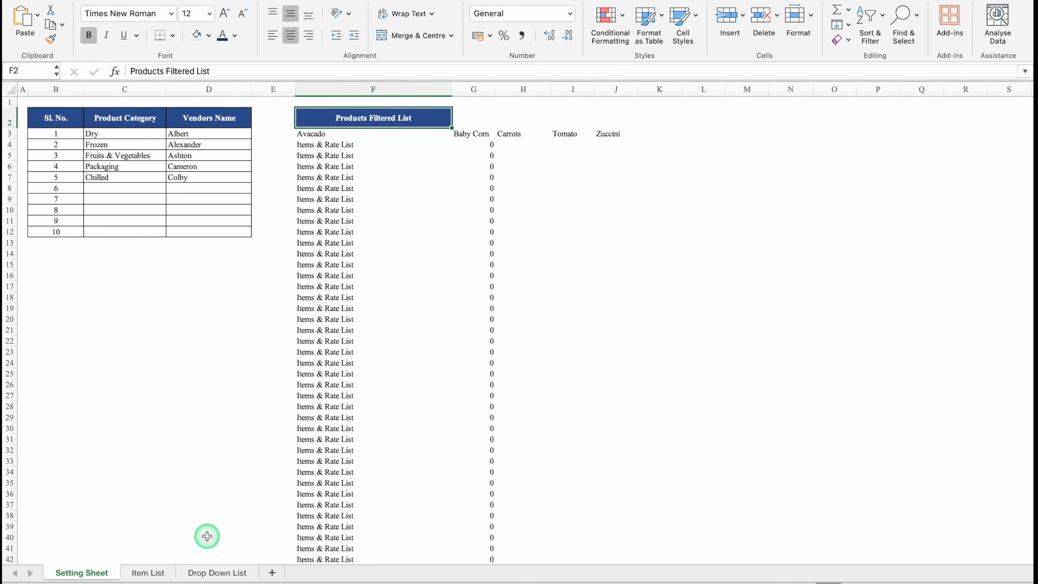
{"action": "left_click", "coordinate": [220, 573]}
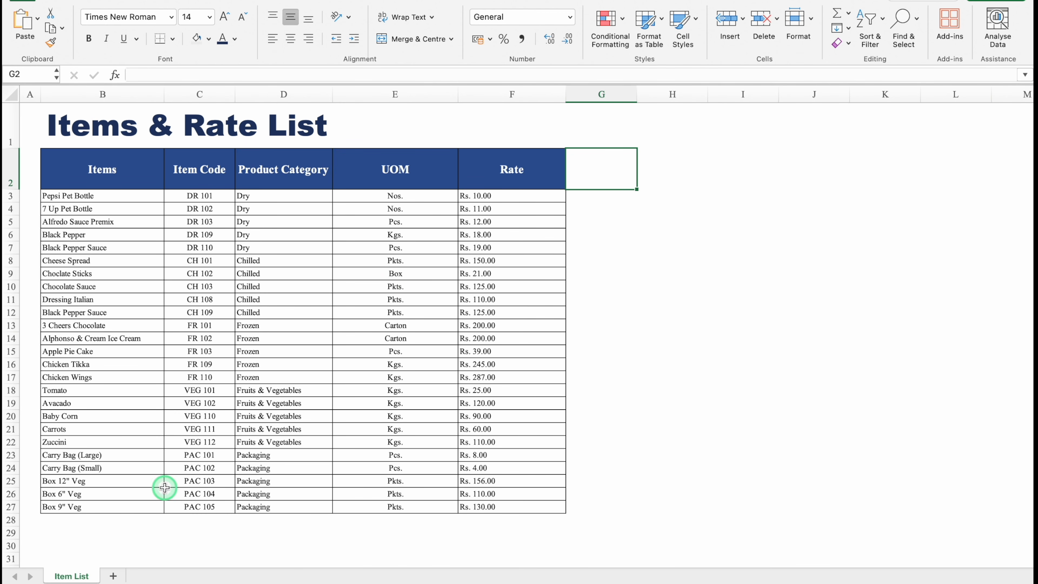
- Add a new worksheet named "Setting Sheet" and narrow its column A to a thin margin
{"action": "left_click", "coordinate": [113, 575]}
{"action": "type", "text": "Se"}
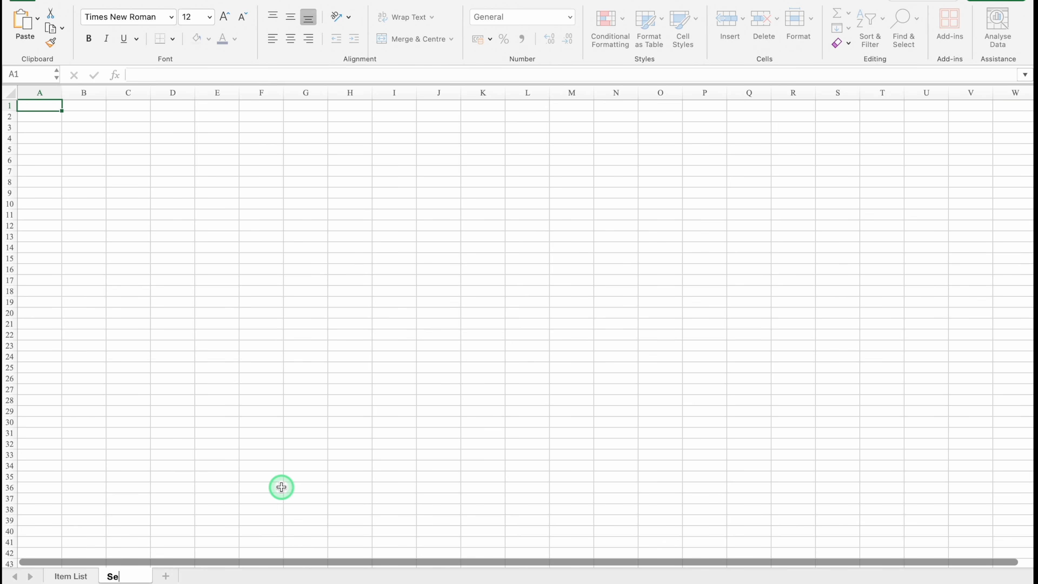
{"action": "type", "text": "tting Sheet"}
{"action": "key", "text": "Return"}
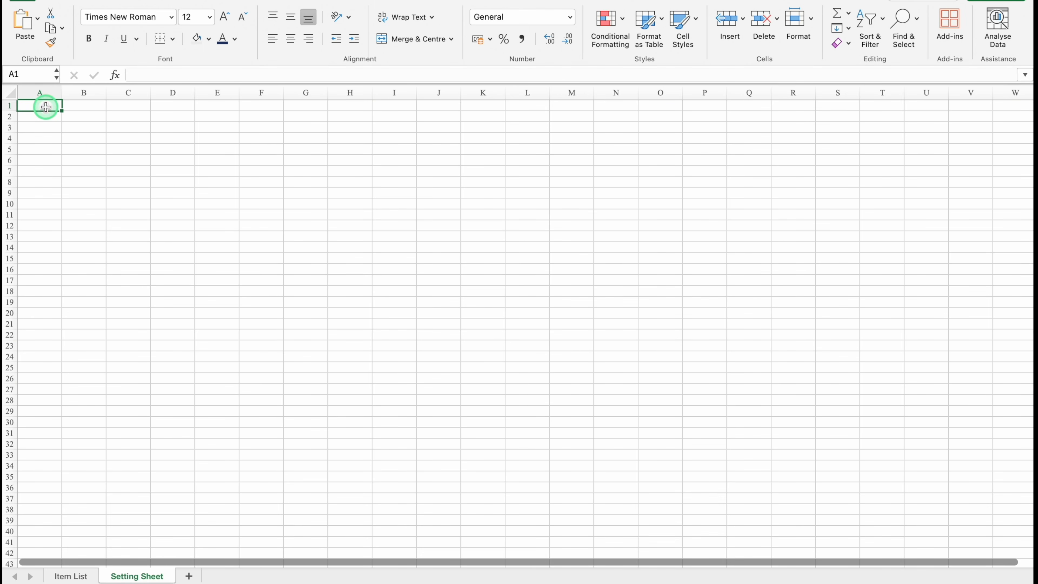
{"action": "left_click_drag", "start_coordinate": [62, 95], "coordinate": [27, 100]}
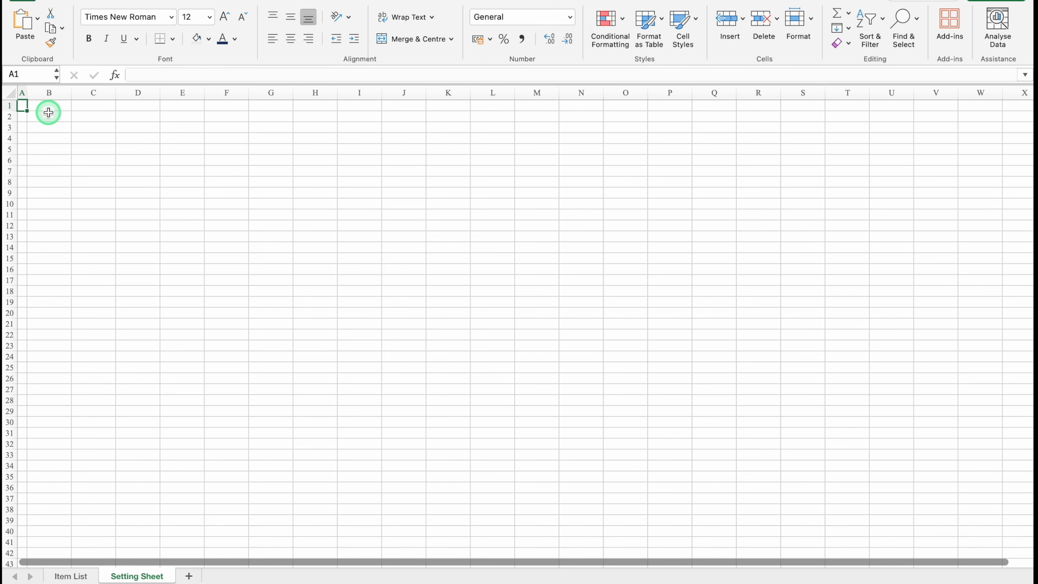
- Enter the headings "Sl. No.", "Product Category" and "Vendors Name" in B2:D2, widening columns C and D to fit
{"action": "left_click", "coordinate": [48, 114]}
{"action": "left_click", "coordinate": [979, 583]}
{"action": "left_click_drag", "start_coordinate": [979, 583], "coordinate": [989, 583]}
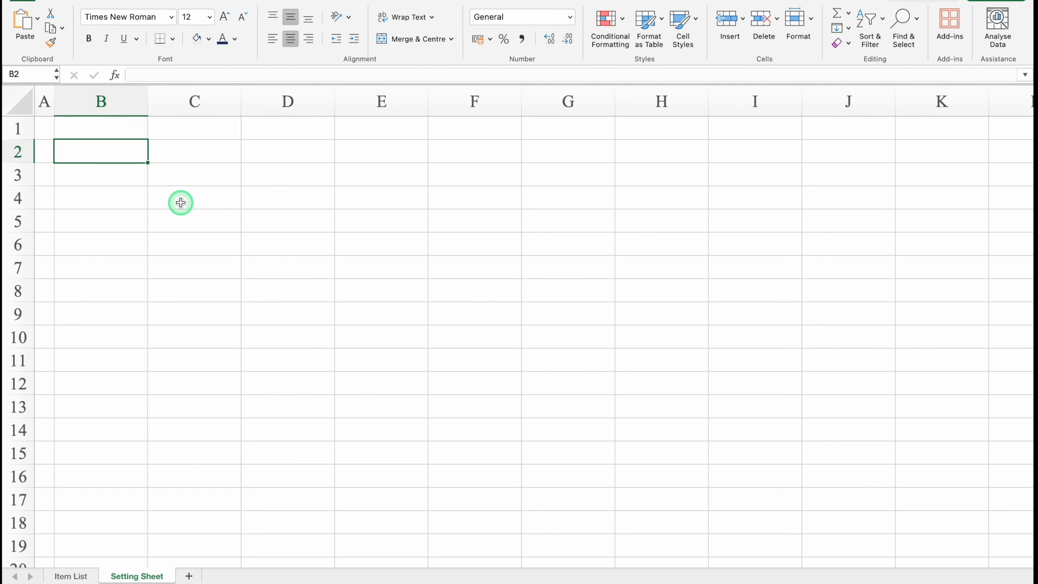
{"action": "type", "text": "Sl. No."}
{"action": "key", "text": "Tab"}
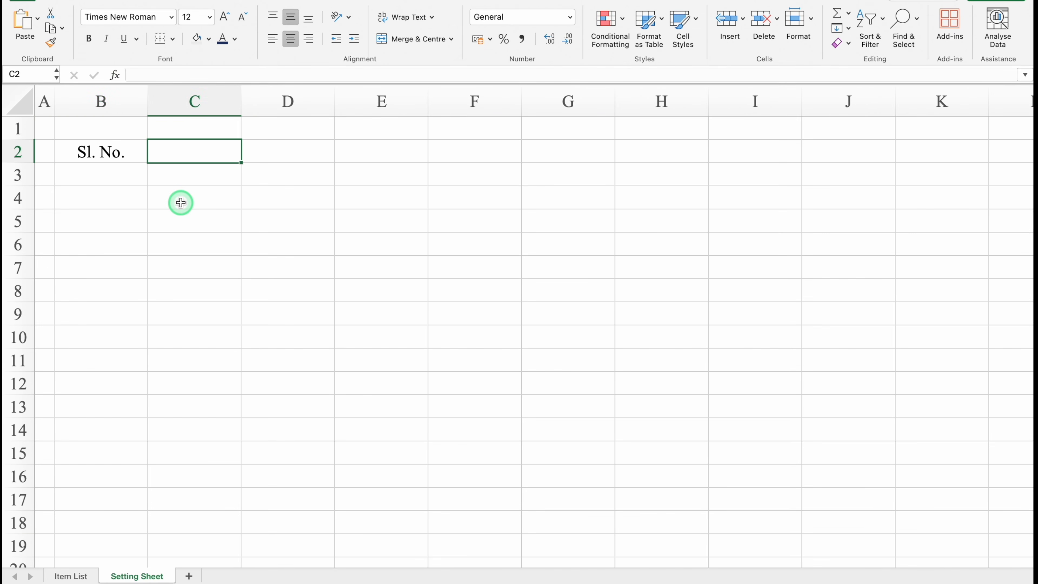
{"action": "left_click_drag", "start_coordinate": [241, 100], "coordinate": [317, 119]}
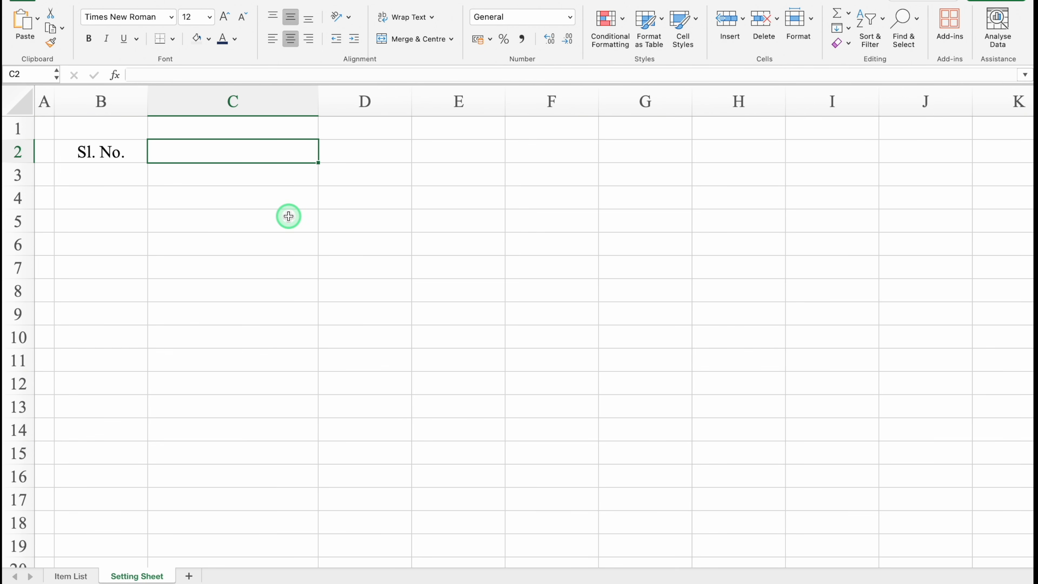
{"action": "type", "text": "Product Category"}
{"action": "left_click", "coordinate": [364, 151]}
{"action": "type", "text": "Vendo"}
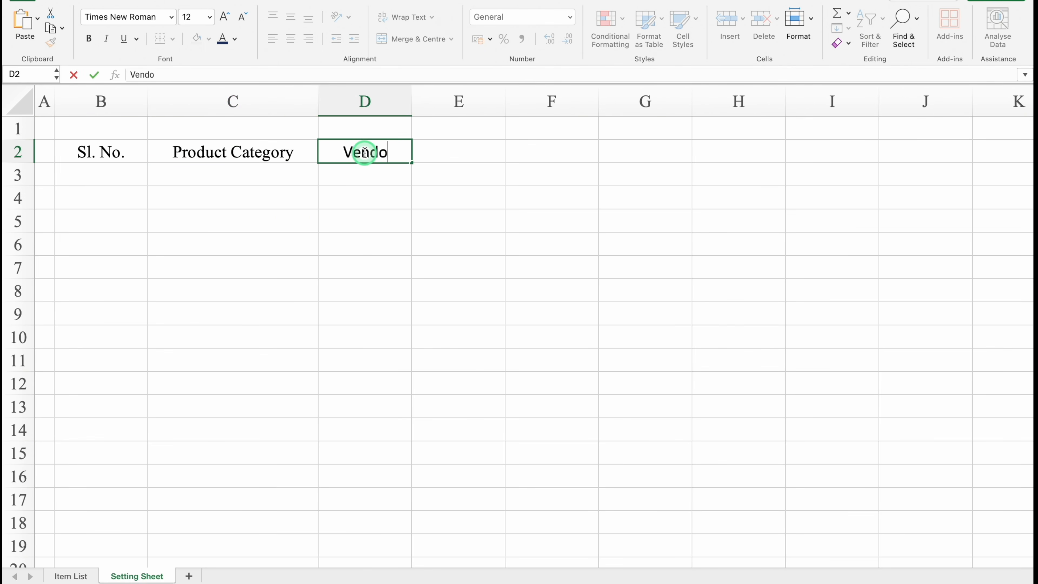
{"action": "type", "text": "rs Name"}
{"action": "left_click", "coordinate": [433, 199]}
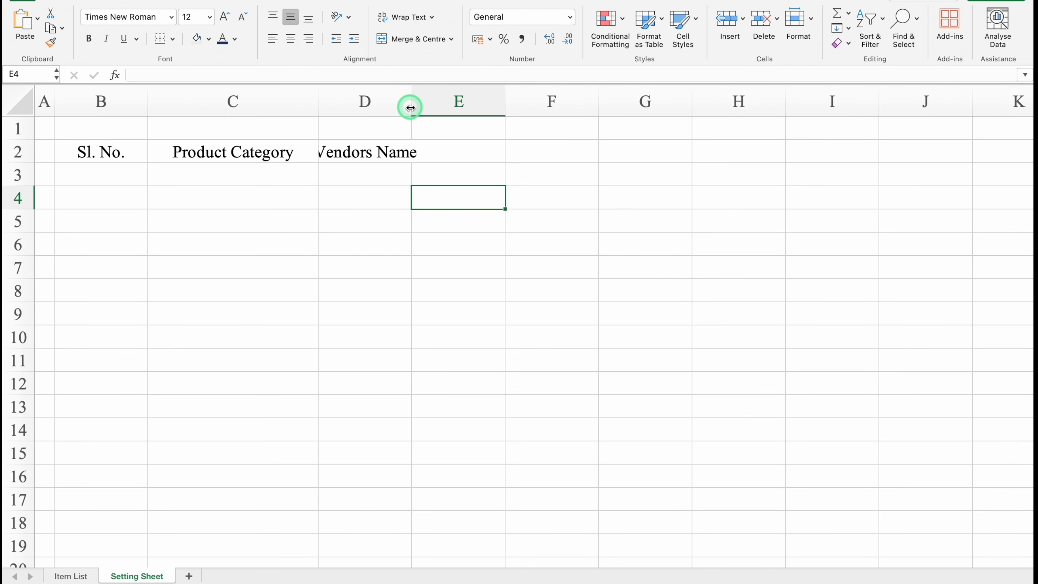
{"action": "left_click_drag", "start_coordinate": [411, 108], "coordinate": [431, 107]}
- Number the rows under "Sl. No." from 1 to 10 in B3:B12 by extending a 1, 2 series
{"action": "left_click", "coordinate": [112, 177]}
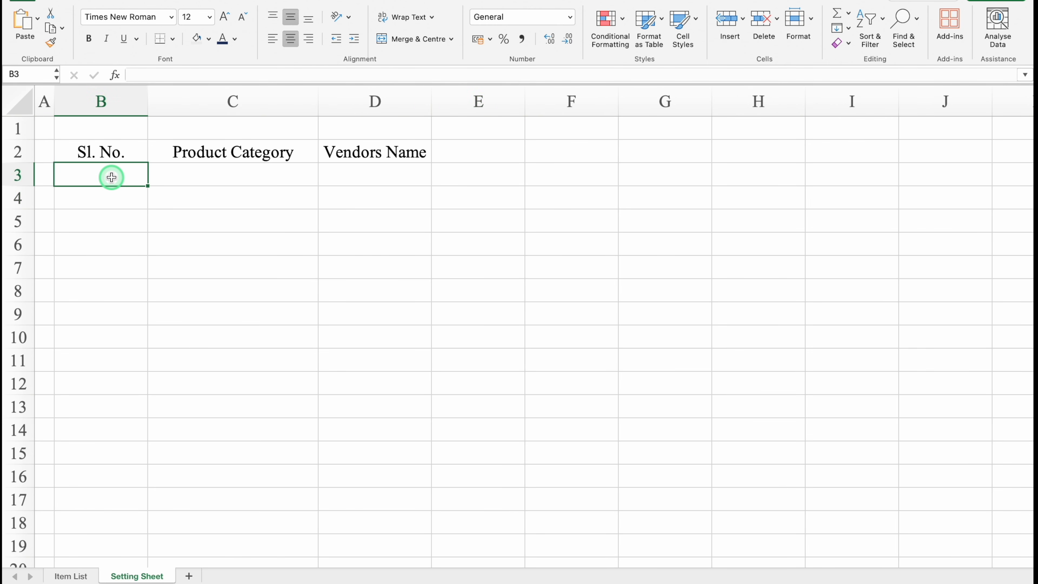
{"action": "type", "text": "1"}
{"action": "key", "text": "Return"}
{"action": "type", "text": "2"}
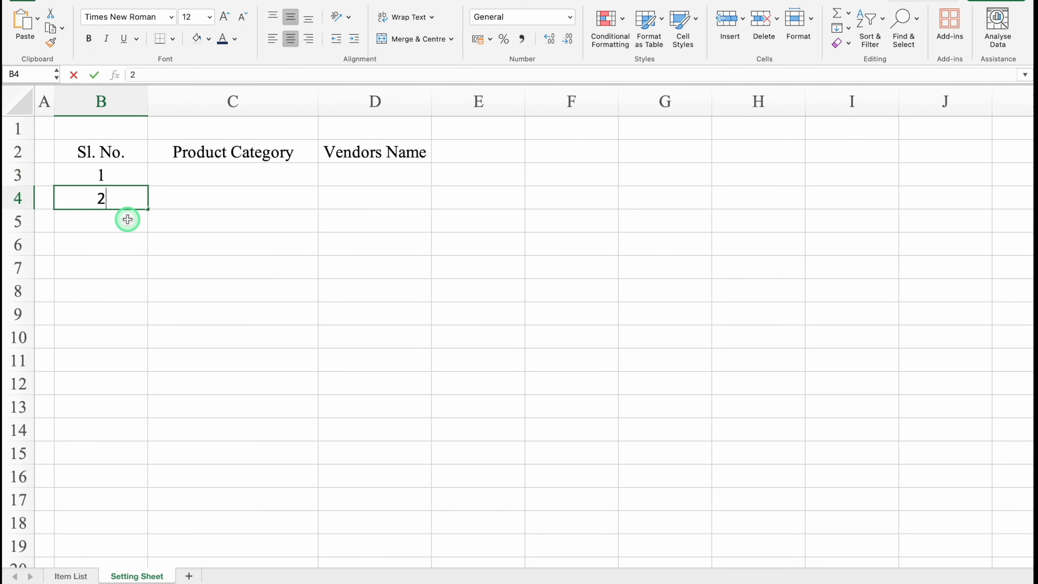
{"action": "left_click", "coordinate": [120, 174]}
{"action": "left_click_drag", "start_coordinate": [120, 174], "coordinate": [147, 397]}
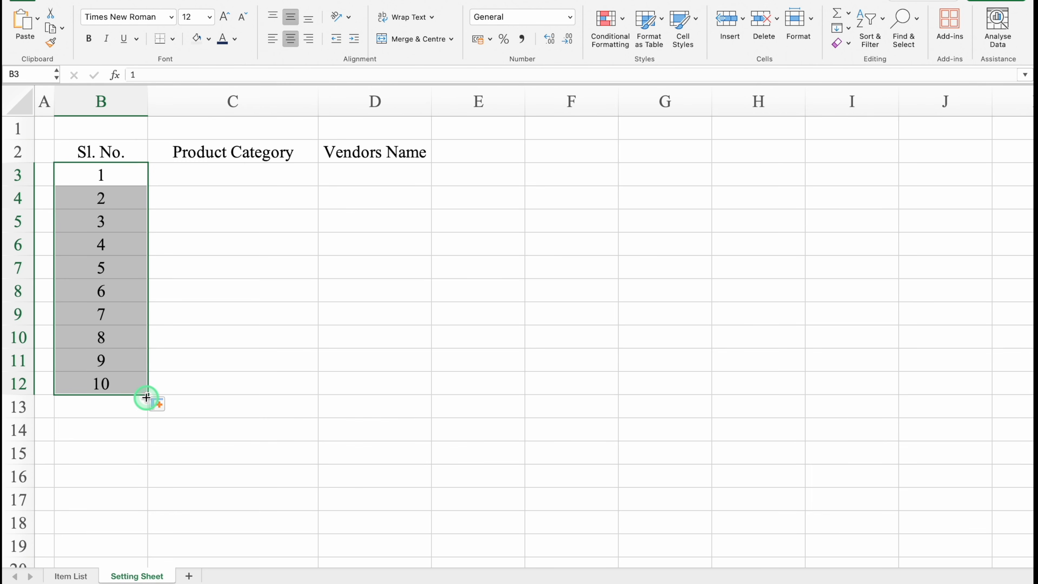
- Apply all borders to the table range B2:D12
{"action": "left_click", "coordinate": [115, 152]}
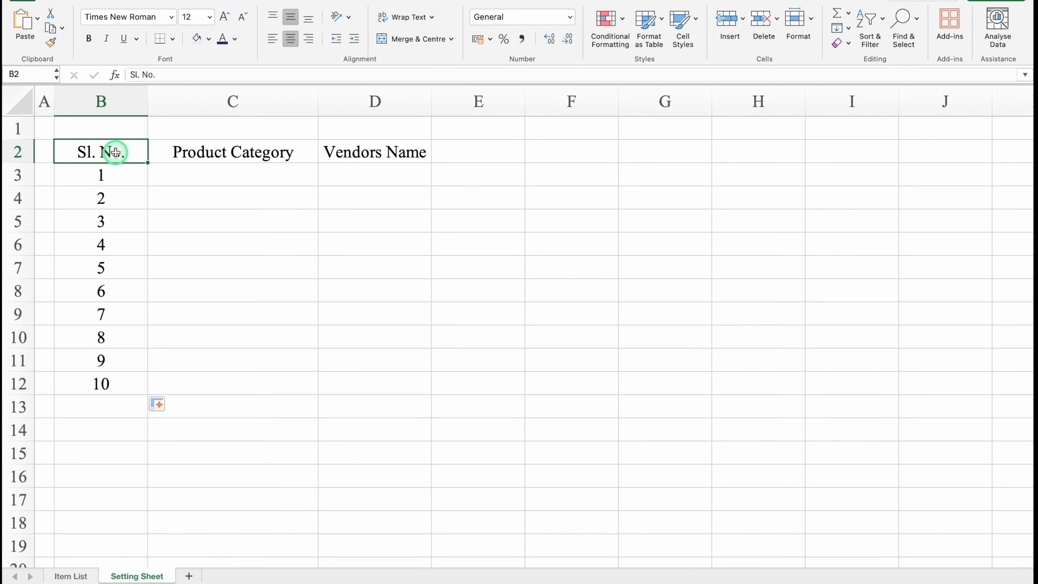
{"action": "key", "text": "super+shift+Down"}
{"action": "key", "text": "shift+Right"}
{"action": "key", "text": "shift+Right"}
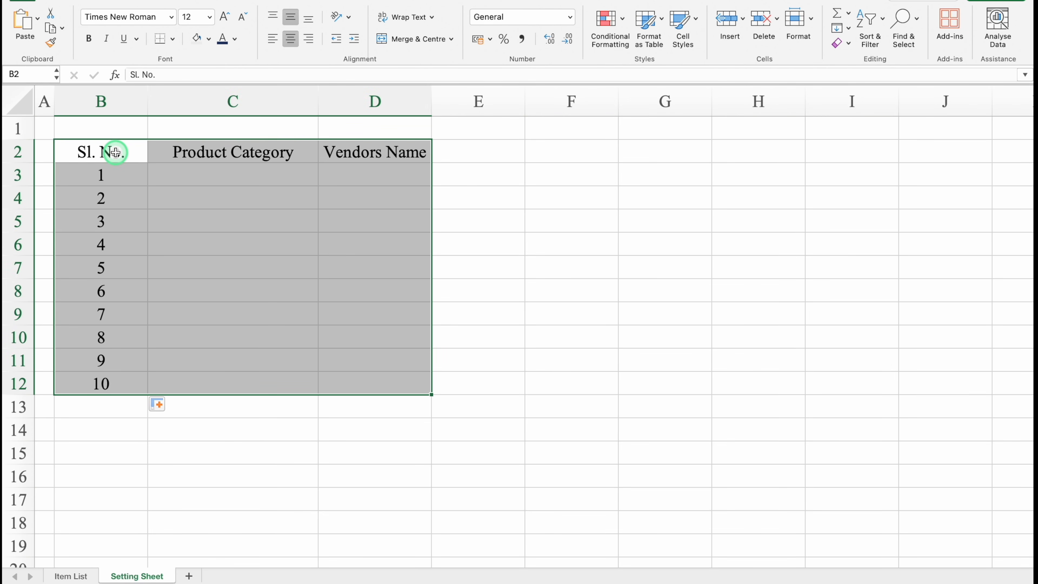
{"action": "left_click", "coordinate": [173, 38]}
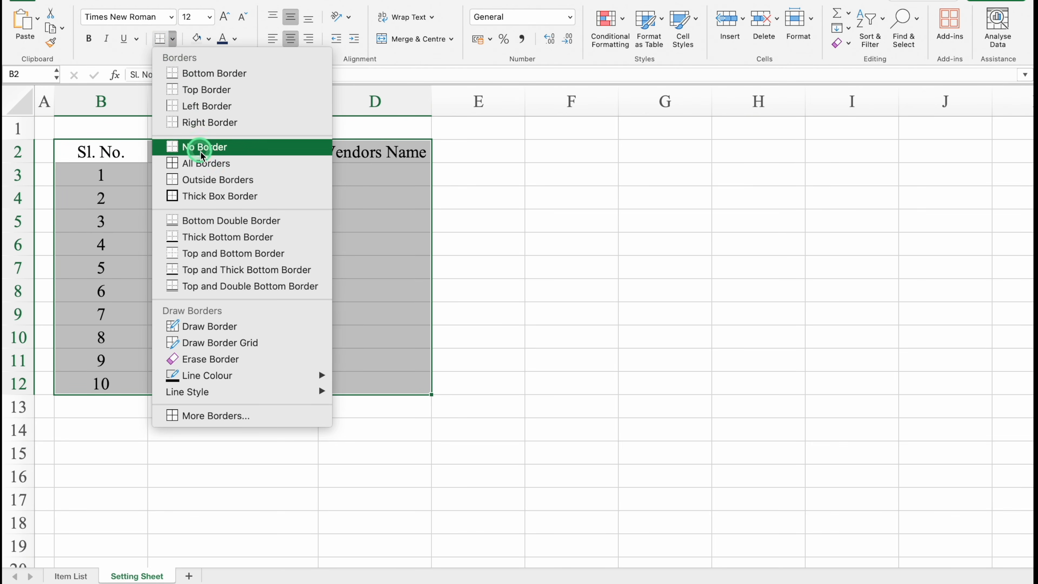
{"action": "left_click", "coordinate": [202, 163]}
- Check the Item List sheet's product categories and enter Dry, Frozen, Fruits & Vegetables, Packaging and Chilled in C3:C7 of the Setting Sheet
{"action": "left_click", "coordinate": [220, 178]}
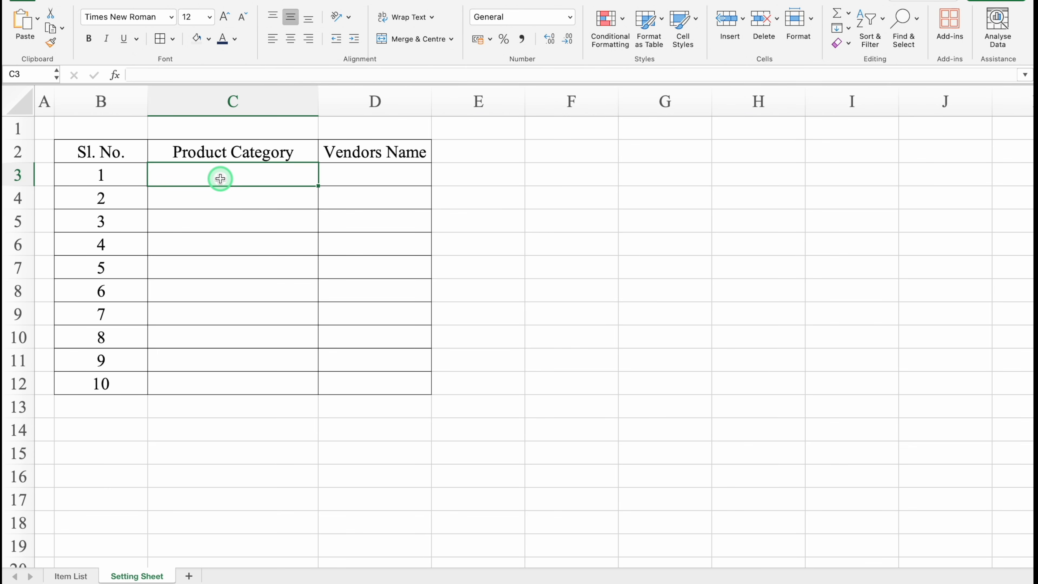
{"action": "left_click", "coordinate": [77, 576]}
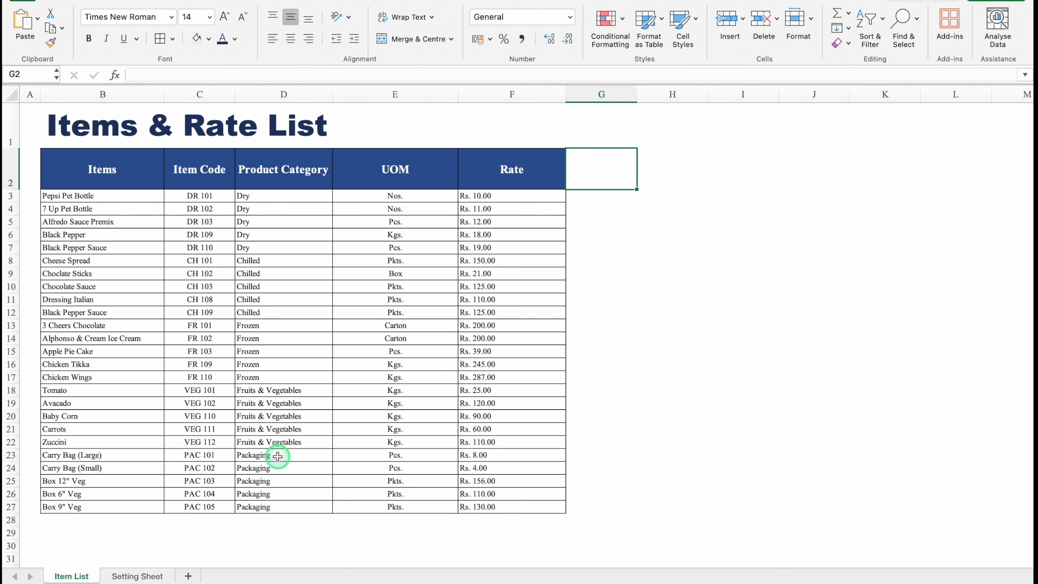
{"action": "left_click", "coordinate": [290, 174]}
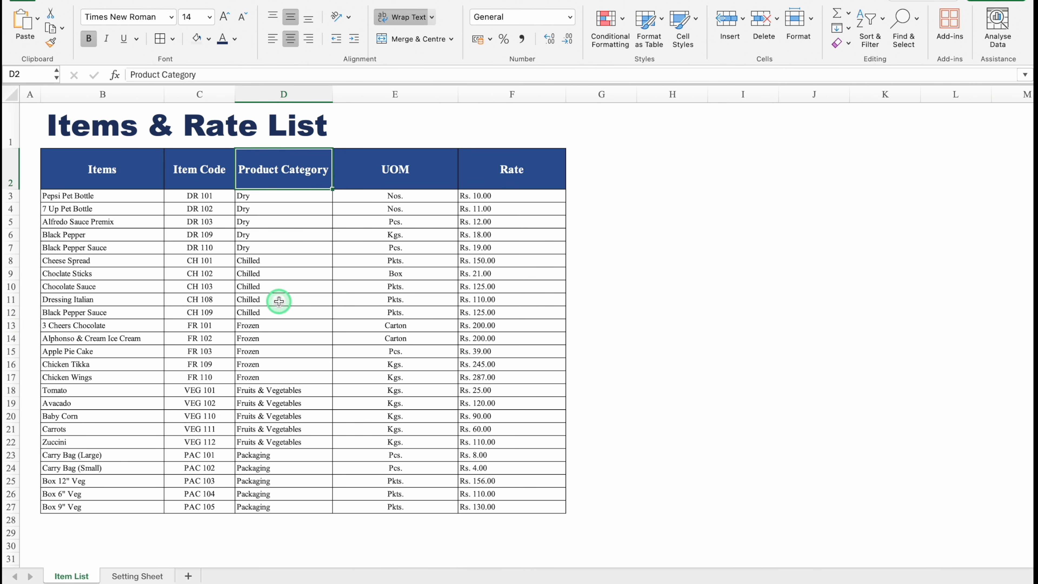
{"action": "left_click", "coordinate": [135, 577]}
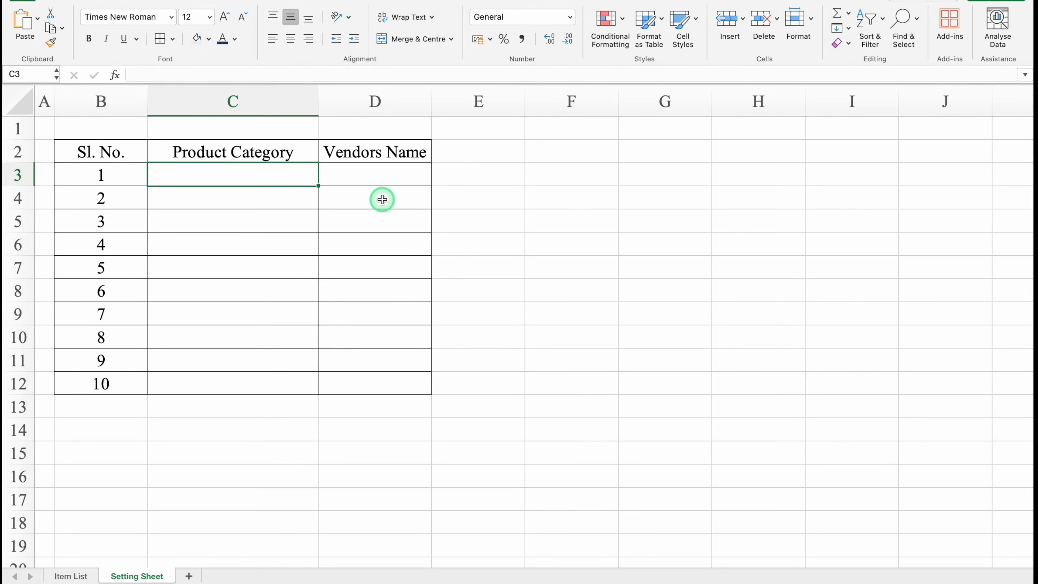
{"action": "type", "text": "Dry"}
{"action": "key", "text": "Return"}
{"action": "type", "text": "Frozen"}
{"action": "key", "text": "Return"}
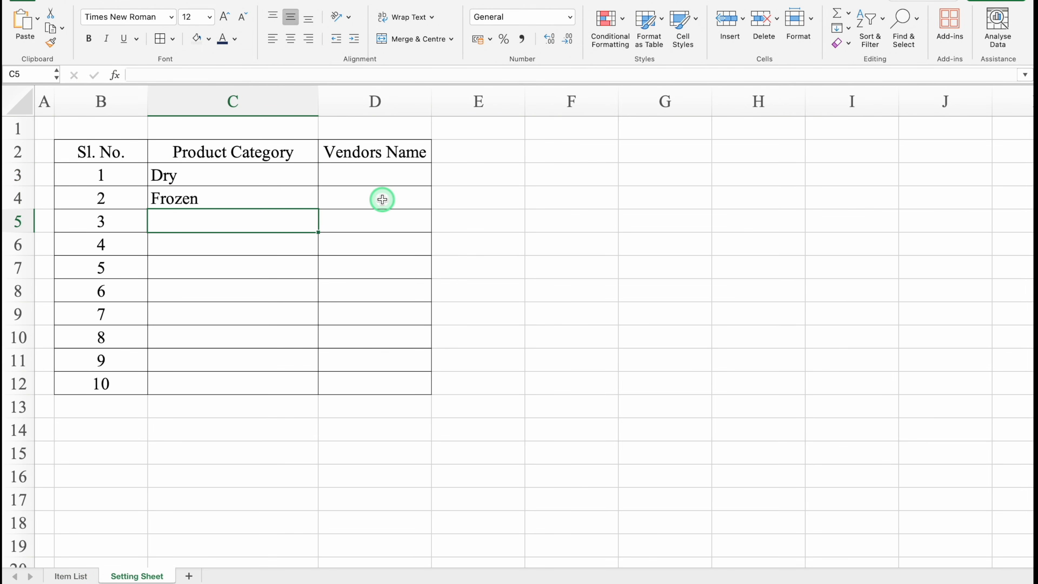
{"action": "type", "text": "Fruits & Vegetables"}
{"action": "key", "text": "Return"}
{"action": "type", "text": "Pa"}
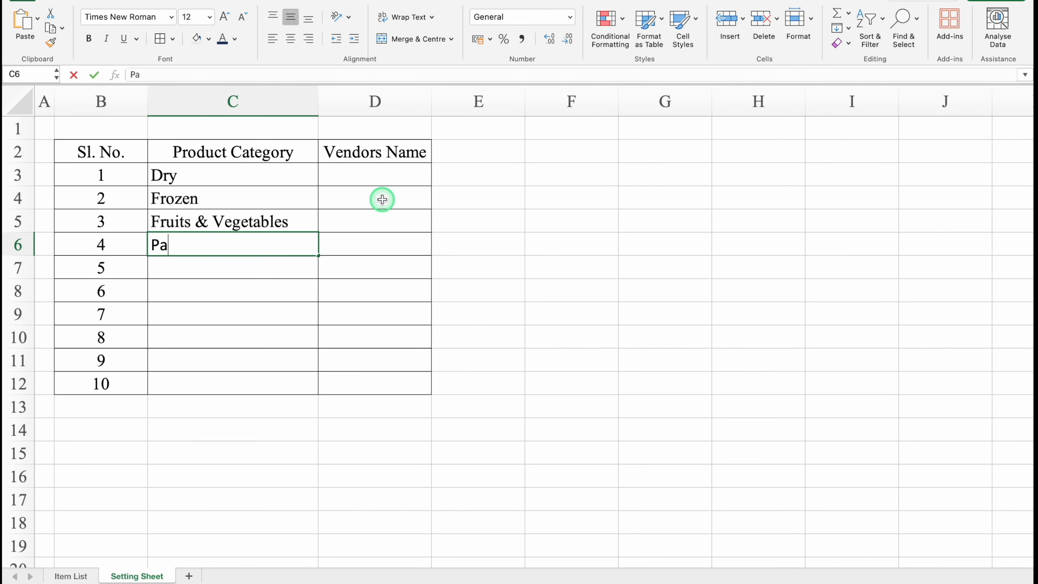
{"action": "type", "text": "ckaging"}
{"action": "key", "text": "Return"}
- Enter "Vendor 1" in D3 and extend the series down to "Vendor 5" in D7
{"action": "left_click", "coordinate": [364, 178]}
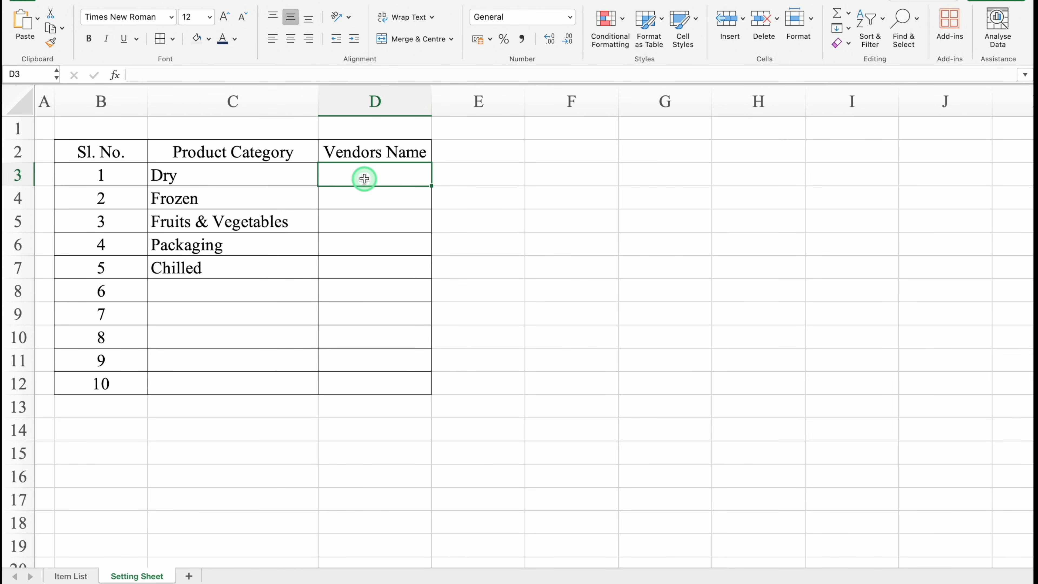
{"action": "type", "text": "V"}
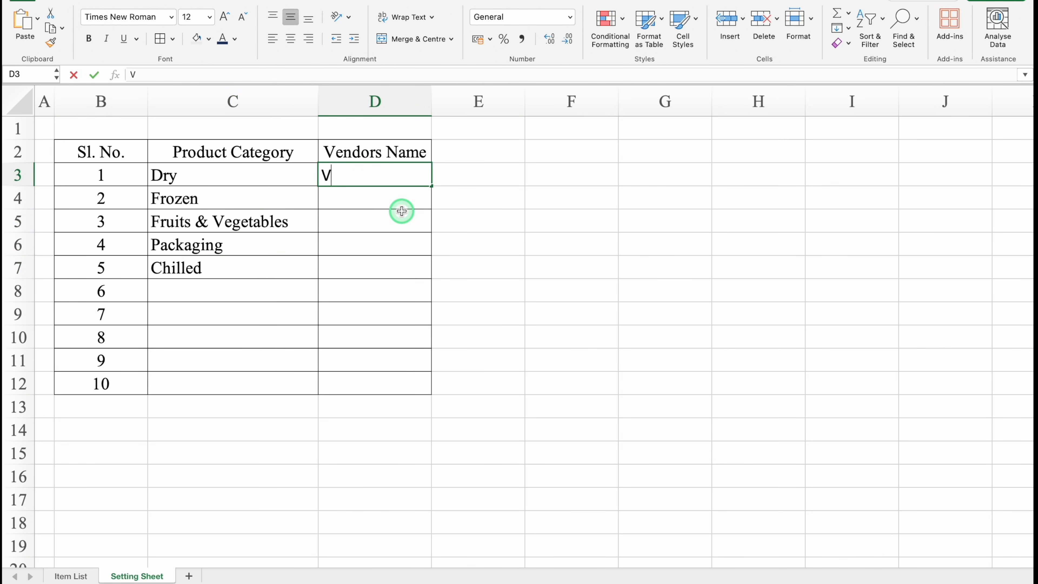
{"action": "type", "text": "endor 1"}
{"action": "left_click_drag", "start_coordinate": [430, 186], "coordinate": [434, 270]}
- Format the header cells B2:D2 with a dark blue fill and white font colour
{"action": "left_click", "coordinate": [126, 152]}
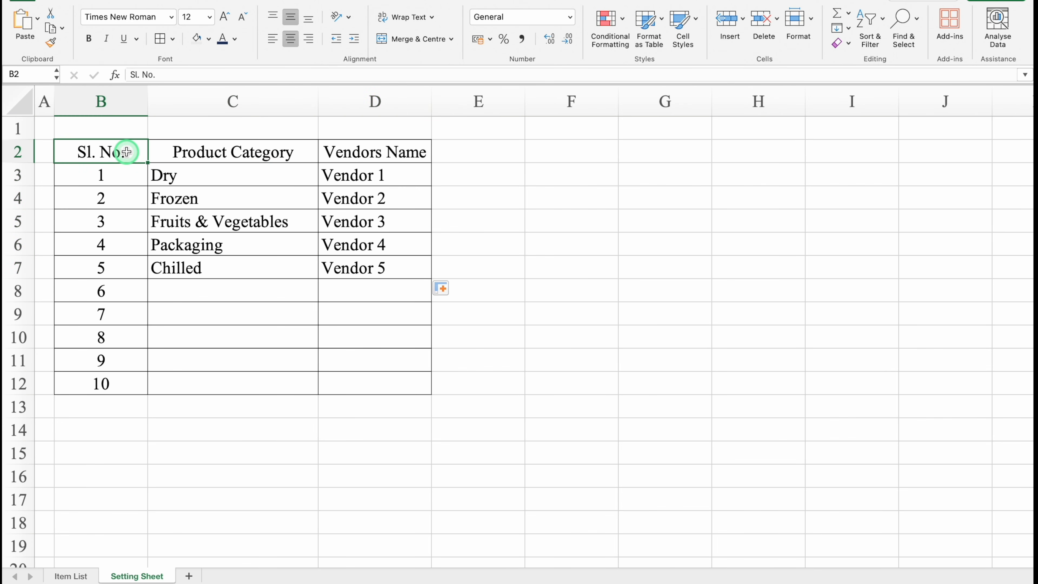
{"action": "left_click_drag", "start_coordinate": [127, 152], "coordinate": [359, 159]}
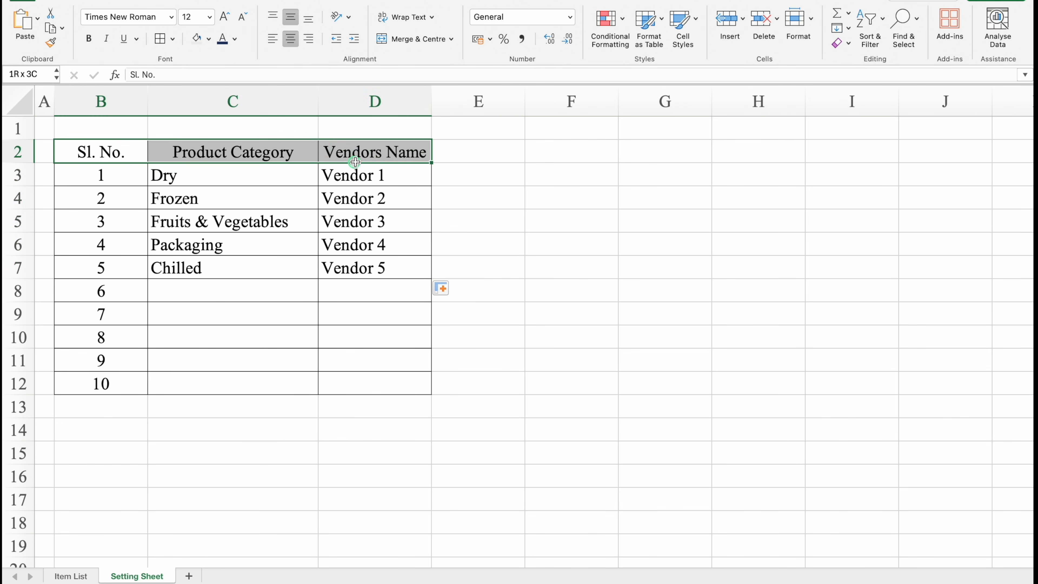
{"action": "left_click", "coordinate": [209, 39]}
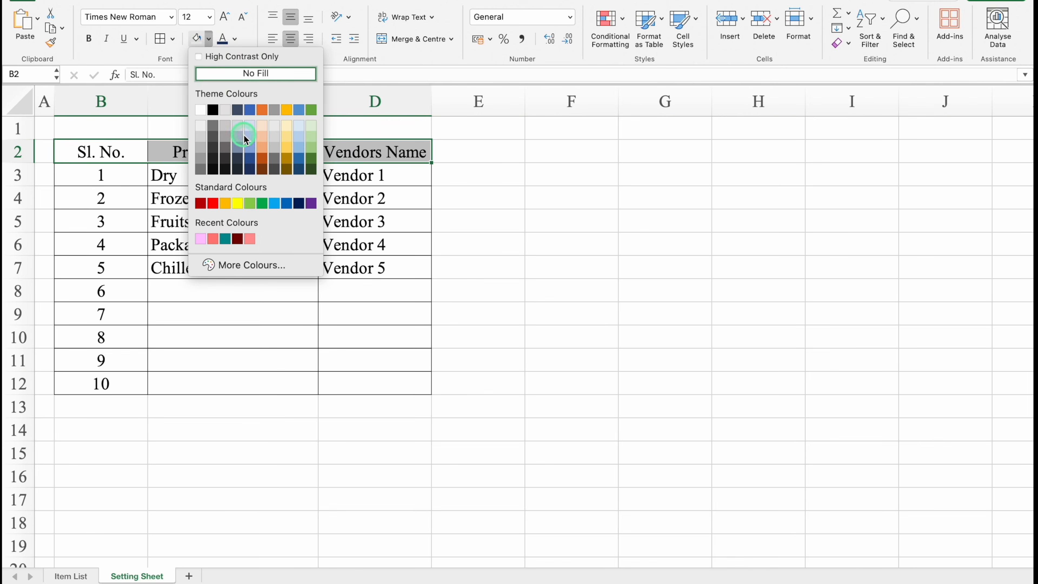
{"action": "left_click", "coordinate": [249, 157]}
{"action": "left_click", "coordinate": [235, 40]}
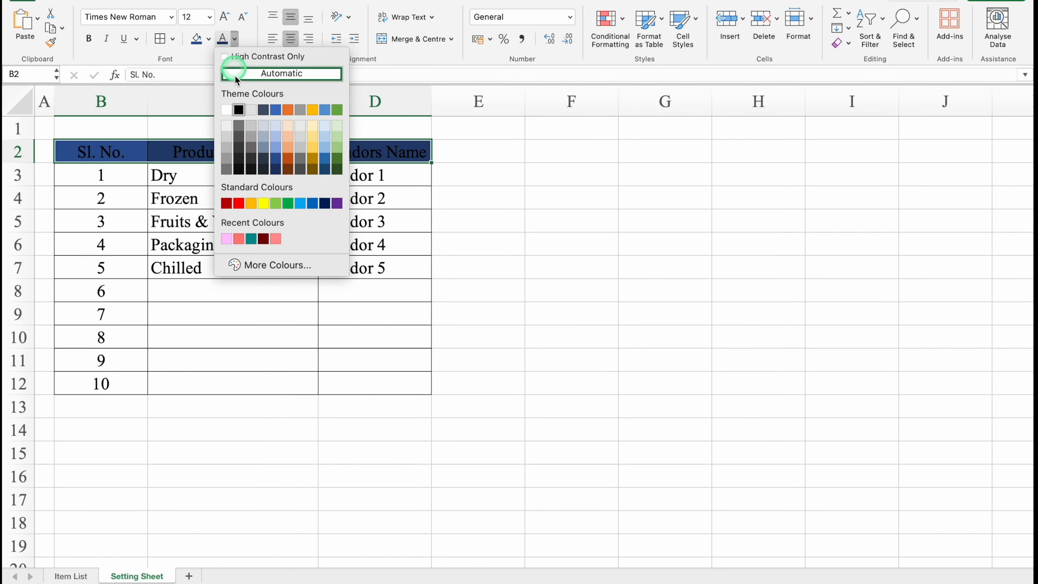
{"action": "left_click", "coordinate": [224, 109]}
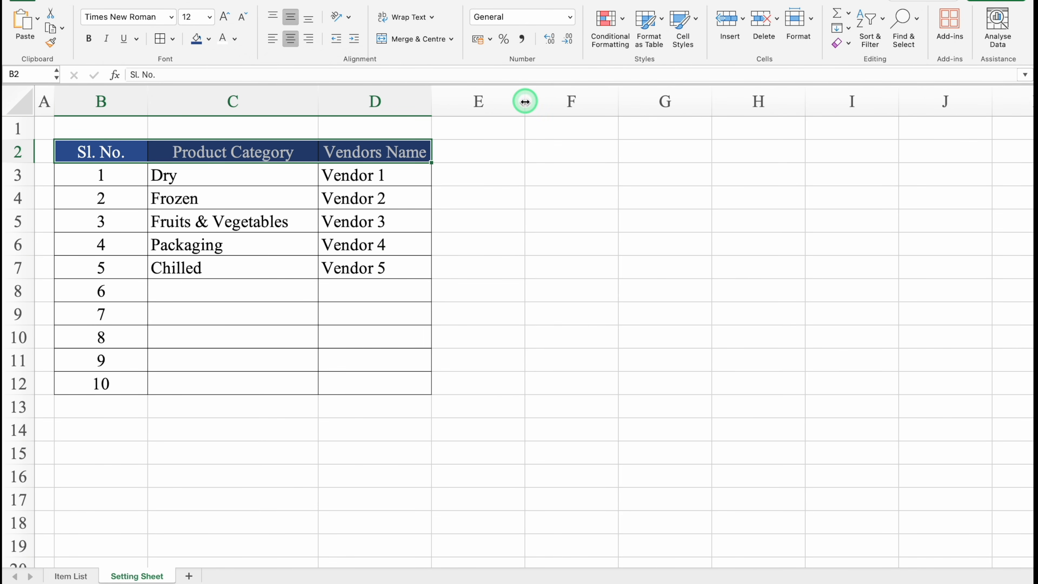
- Narrow column E to a thin spacer and copy the formatted "Vendors Name" heading into F2
{"action": "left_click_drag", "start_coordinate": [525, 101], "coordinate": [441, 105]}
{"action": "left_click", "coordinate": [417, 151]}
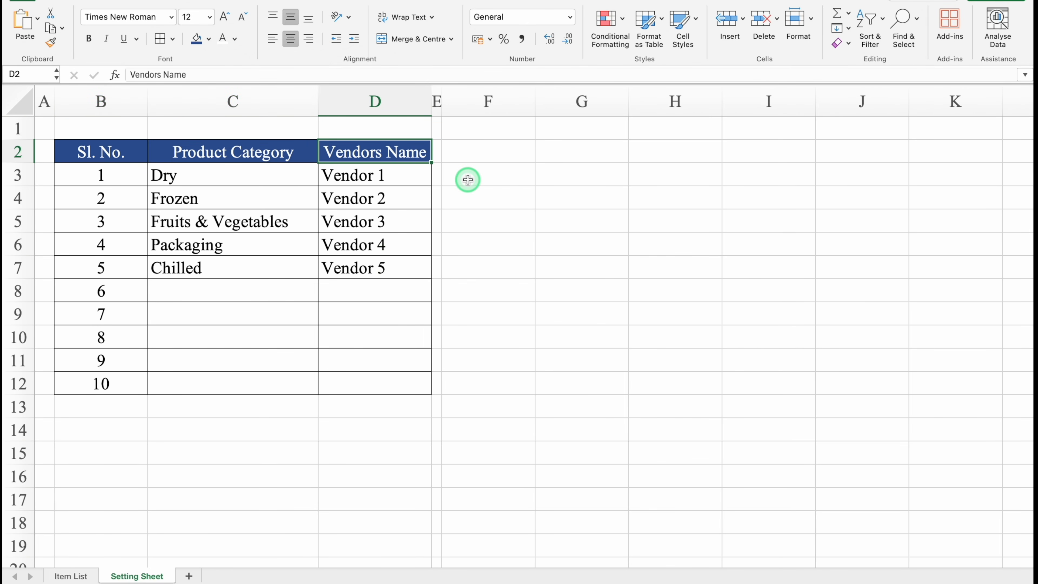
{"action": "key", "text": "super+c"}
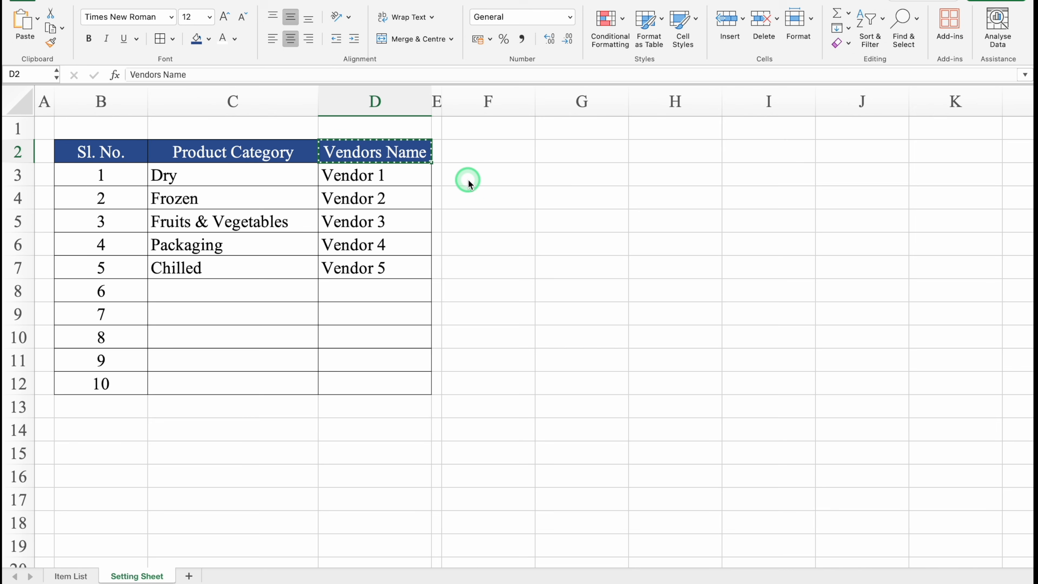
{"action": "left_click", "coordinate": [497, 155]}
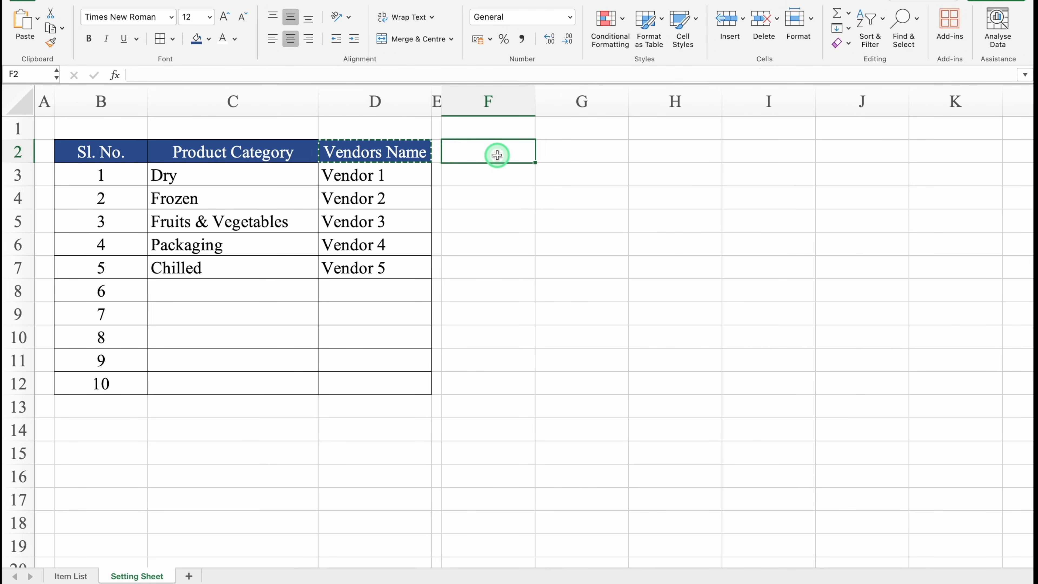
{"action": "key", "text": "super+v"}
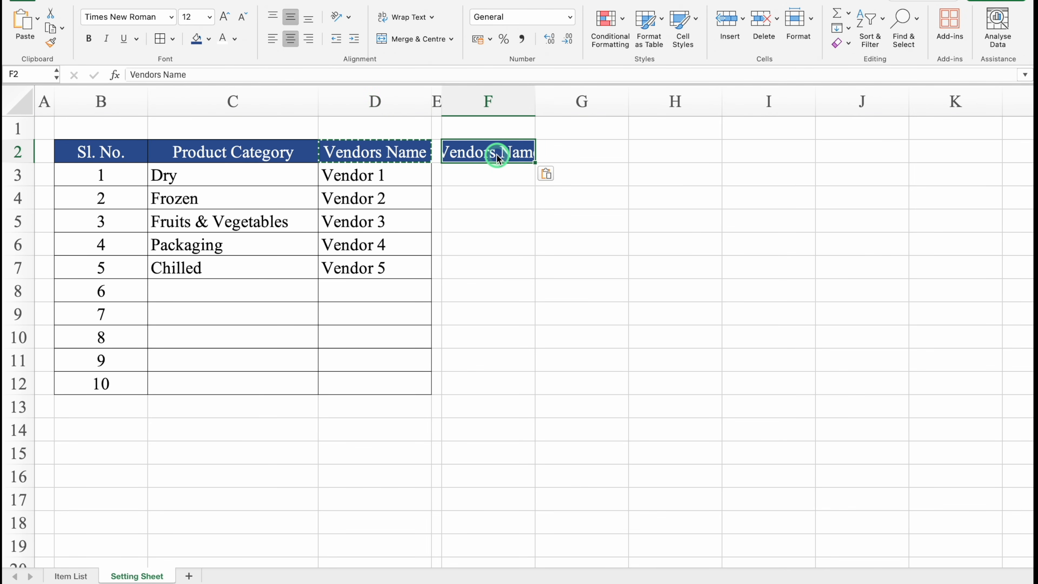
- Widen column F to about twice its width and change the F2 heading to "Products Filtered List"
{"action": "left_click", "coordinate": [528, 174]}
{"action": "left_click_drag", "start_coordinate": [535, 101], "coordinate": [668, 104]}
{"action": "left_click", "coordinate": [593, 144]}
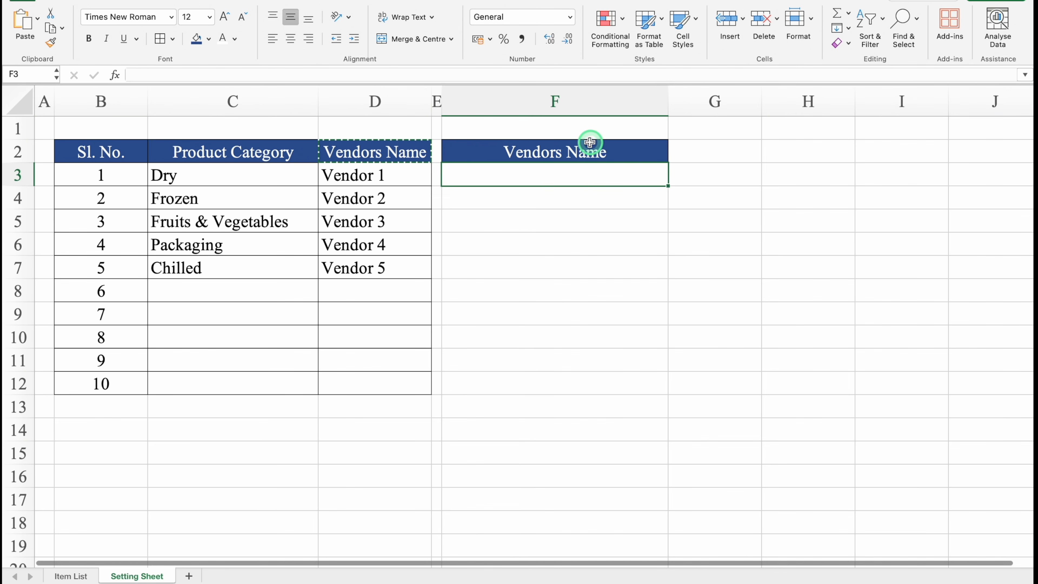
{"action": "type", "text": "Products Filtered List"}
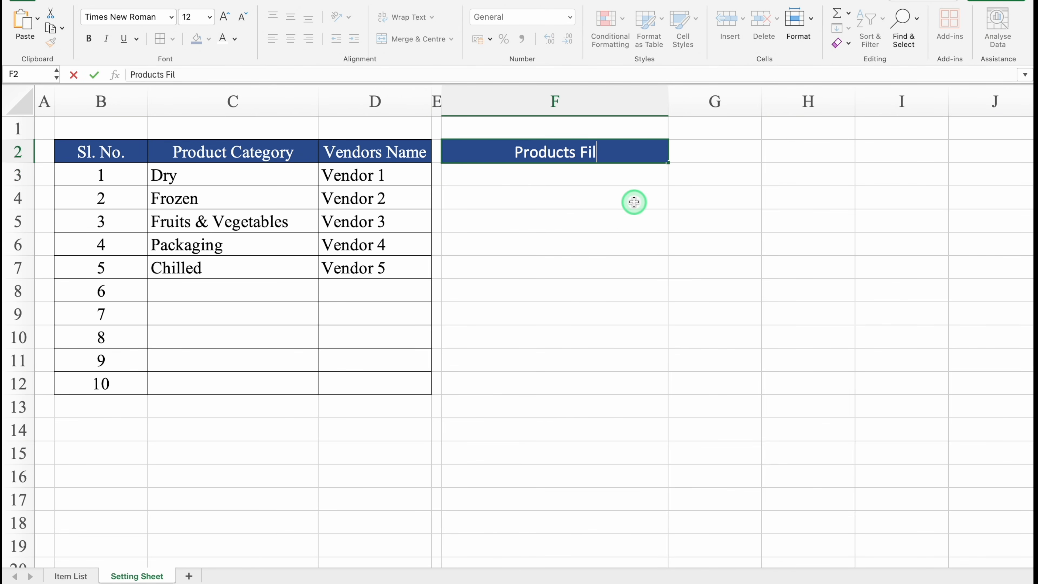
{"action": "key", "text": "Return"}
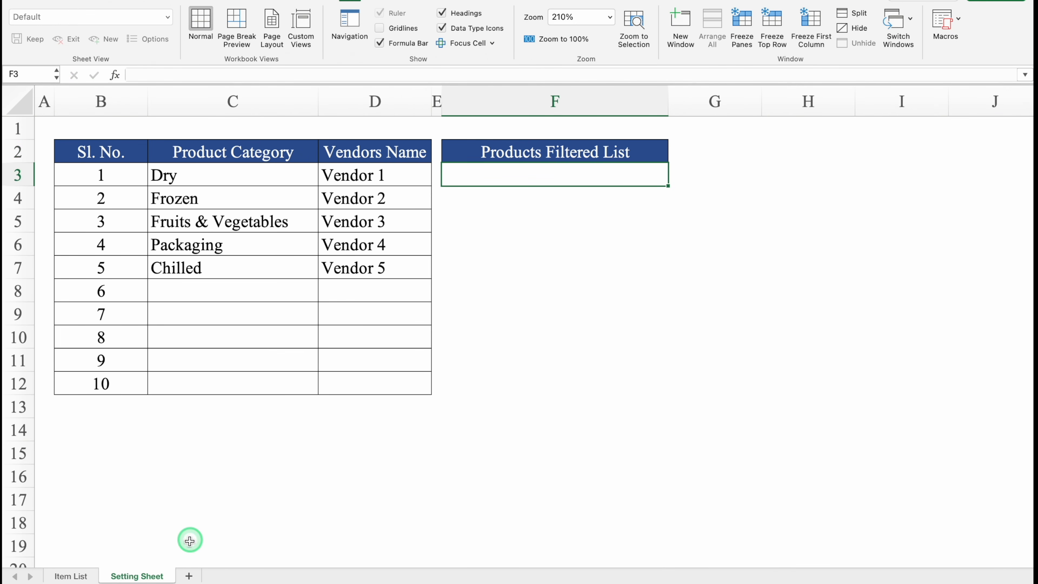
- Add a new worksheet after the Setting Sheet and narrow its column A to a thin margin
{"action": "left_click", "coordinate": [188, 576]}
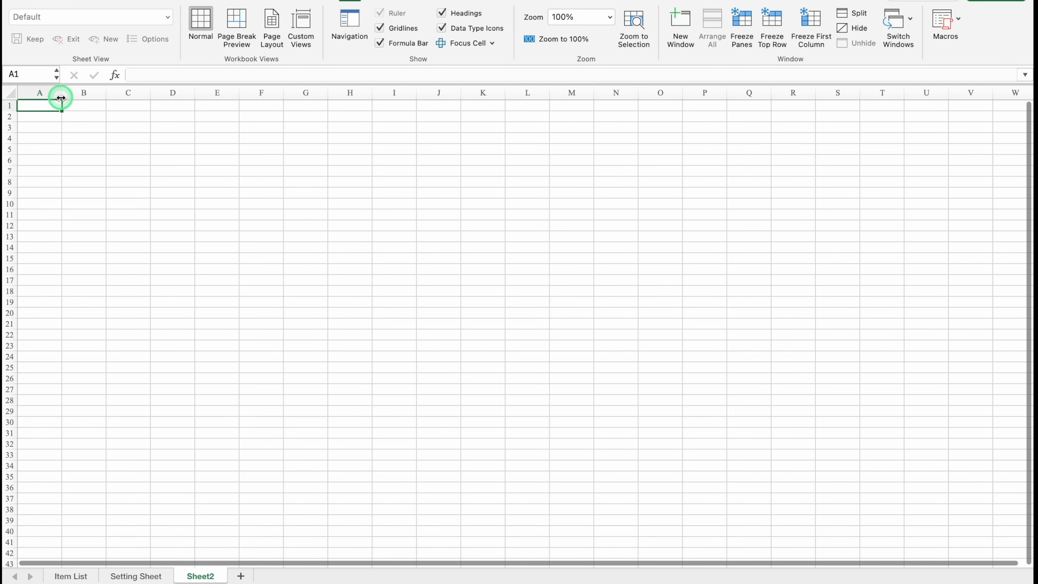
{"action": "left_click_drag", "start_coordinate": [61, 97], "coordinate": [29, 97]}
{"action": "left_click", "coordinate": [51, 137]}
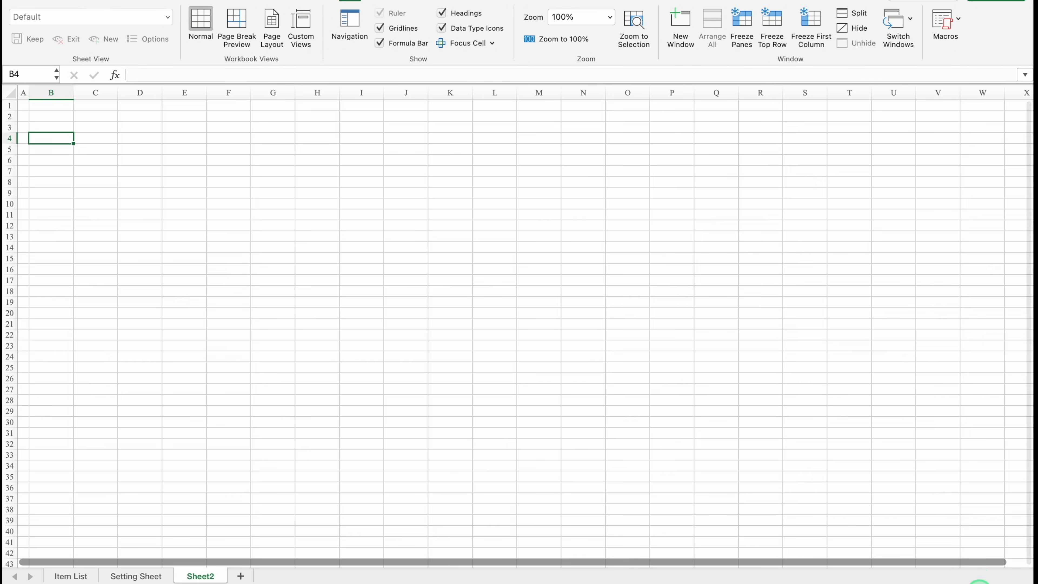
- Enter the heading "Product Category" in B4 and turn on text wrapping for the whole sheet
{"action": "left_click_drag", "start_coordinate": [975, 583], "coordinate": [982, 583]}
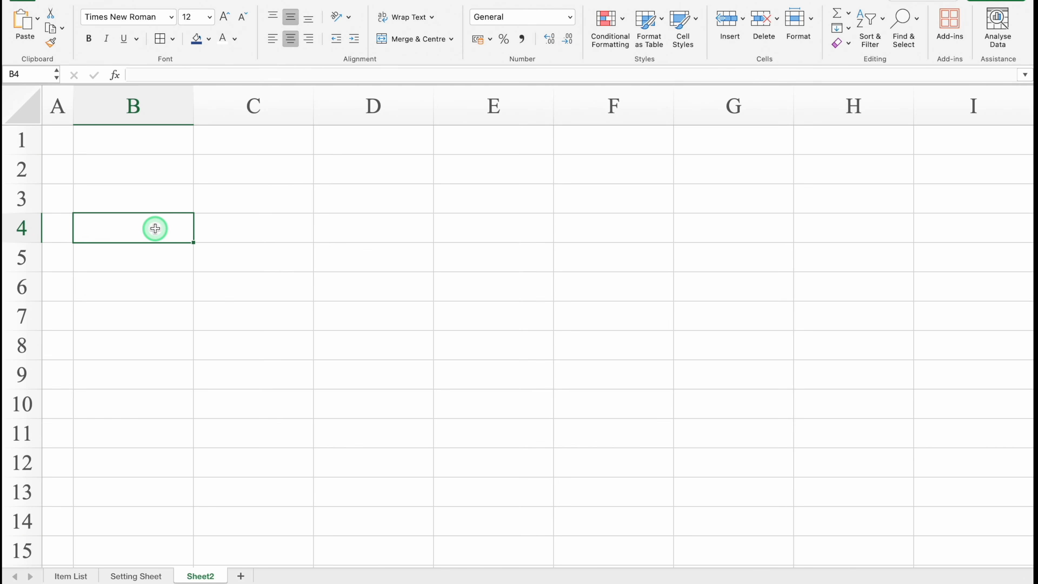
{"action": "type", "text": "Product Ca"}
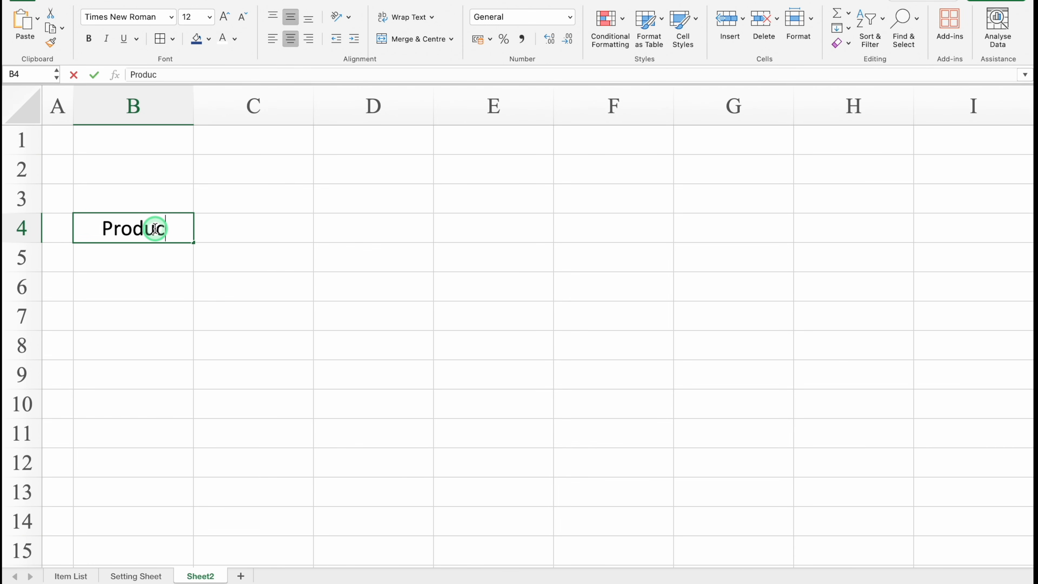
{"action": "type", "text": "tegory"}
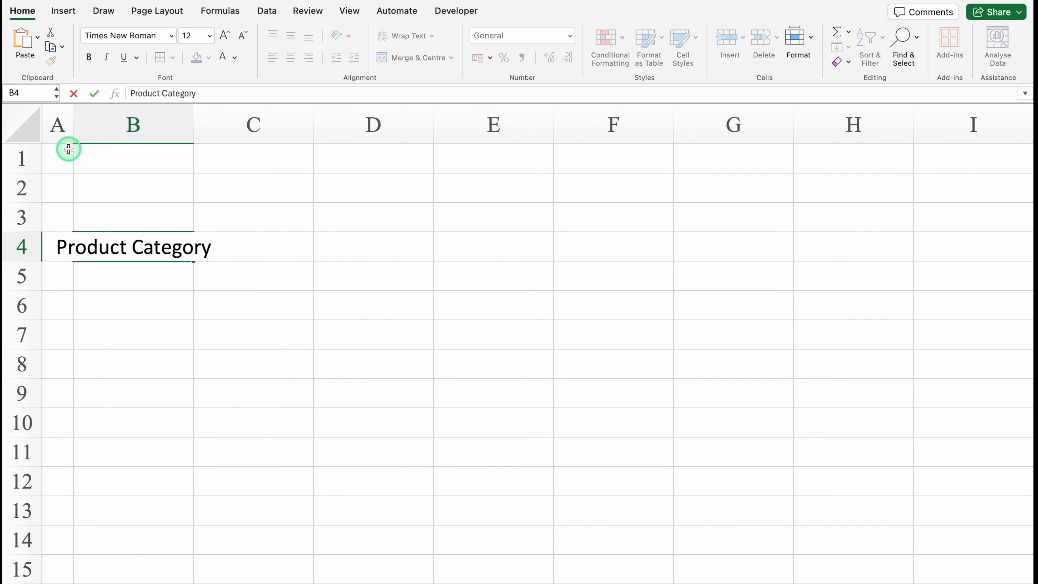
{"action": "left_click", "coordinate": [30, 121]}
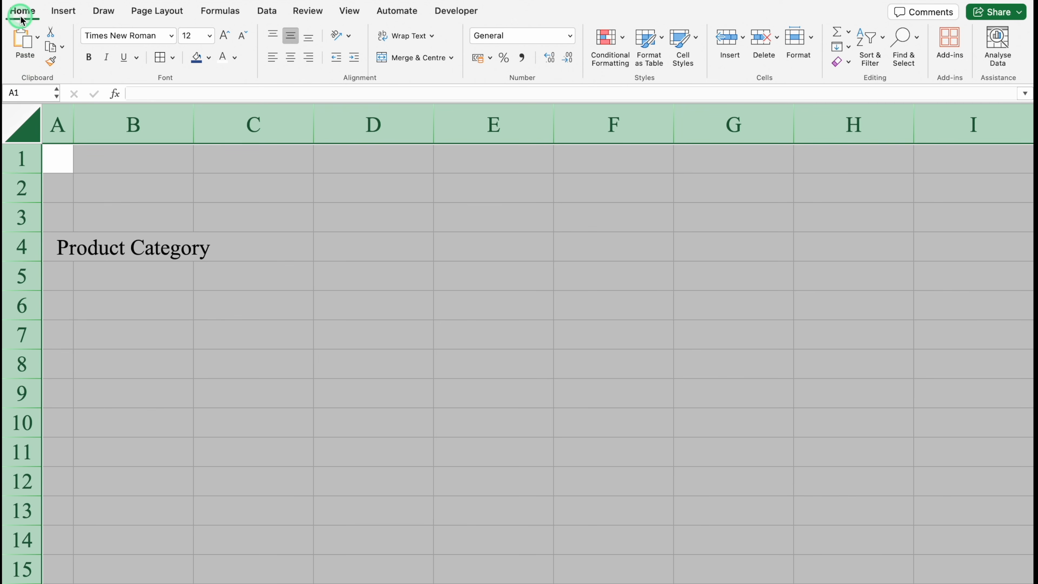
{"action": "left_click", "coordinate": [408, 41]}
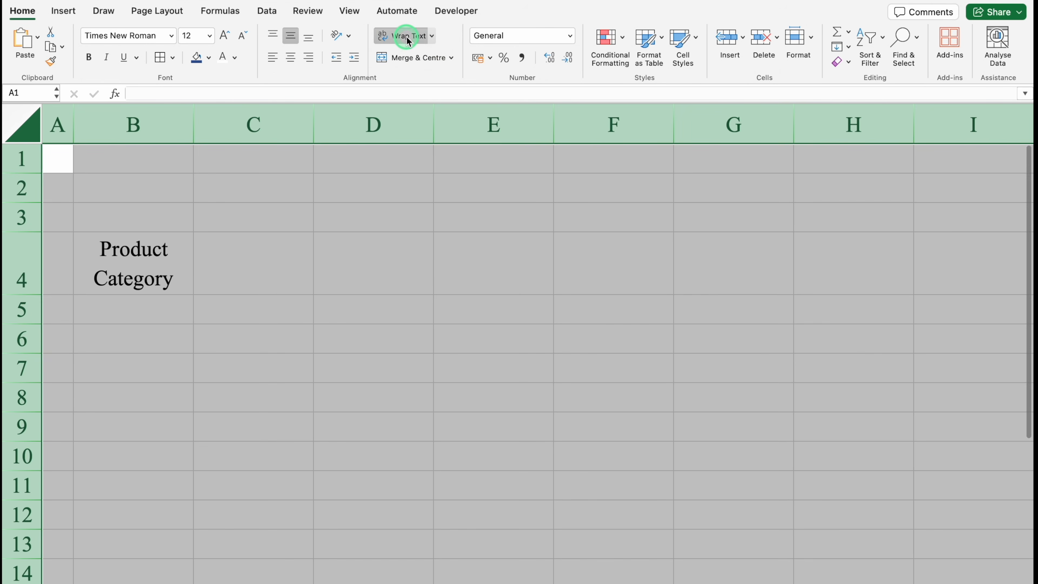
- Enter the headings "Item Code", "Items", "UOM", "Rate", "Vendors" and "Helper" across C4:H4
{"action": "left_click", "coordinate": [232, 260]}
{"action": "type", "text": "Item Code"}
{"action": "left_click", "coordinate": [433, 265]}
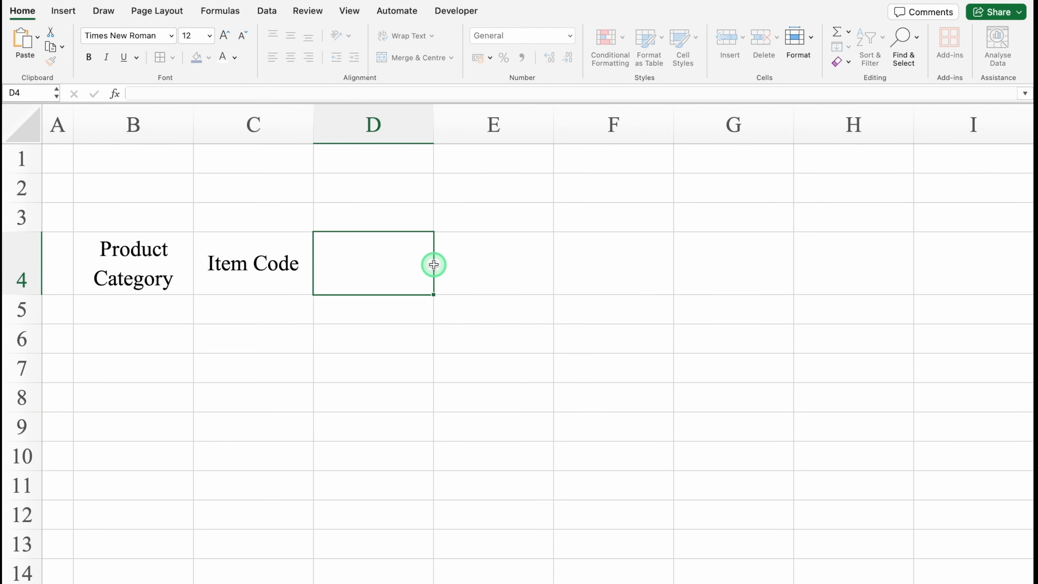
{"action": "type", "text": "Items"}
{"action": "key", "text": "Tab"}
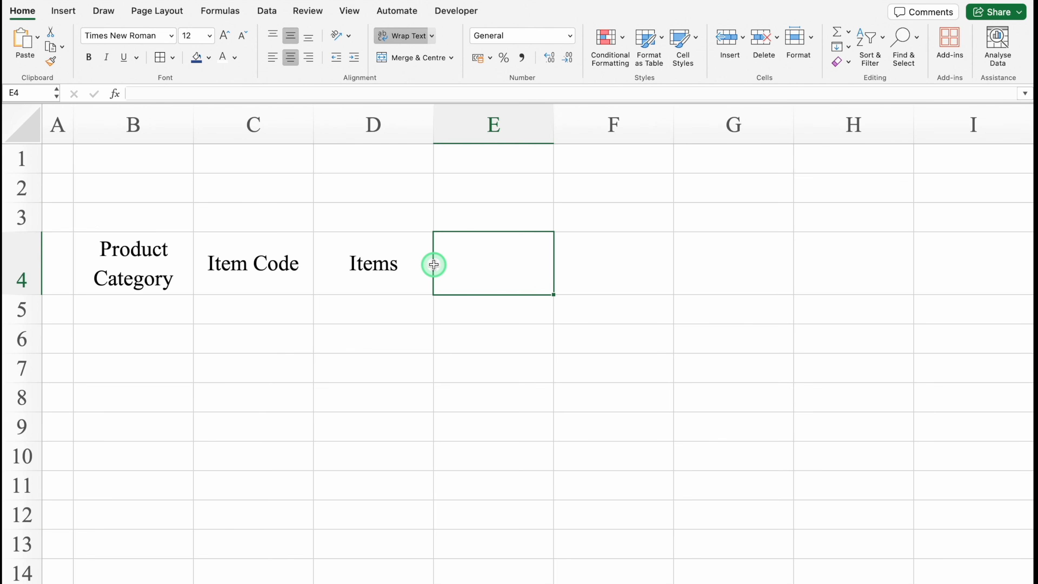
{"action": "type", "text": "UOM"}
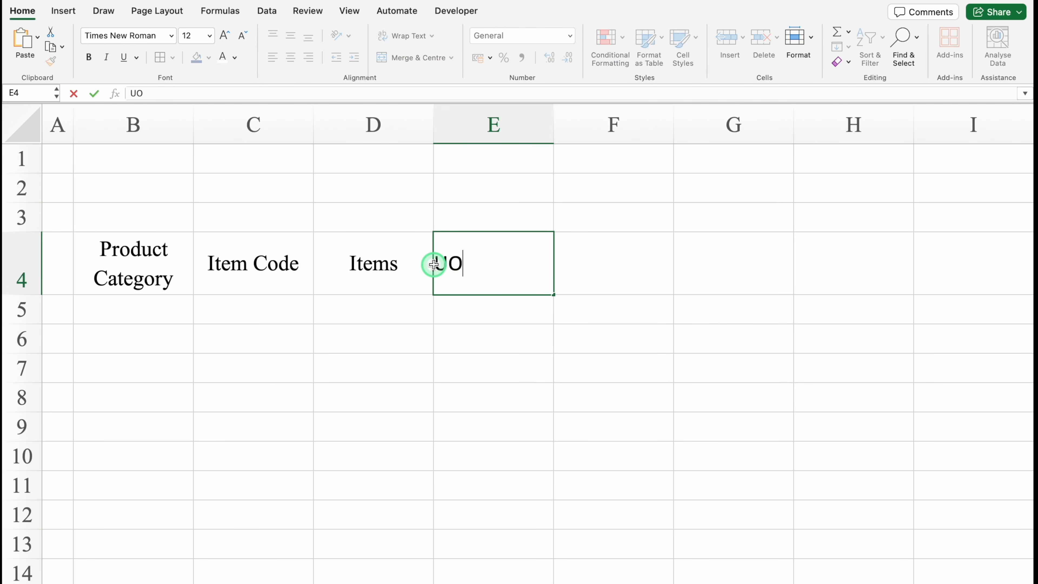
{"action": "key", "text": "Tab"}
{"action": "type", "text": "Rate"}
{"action": "key", "text": "Tab"}
{"action": "type", "text": "Vendors"}
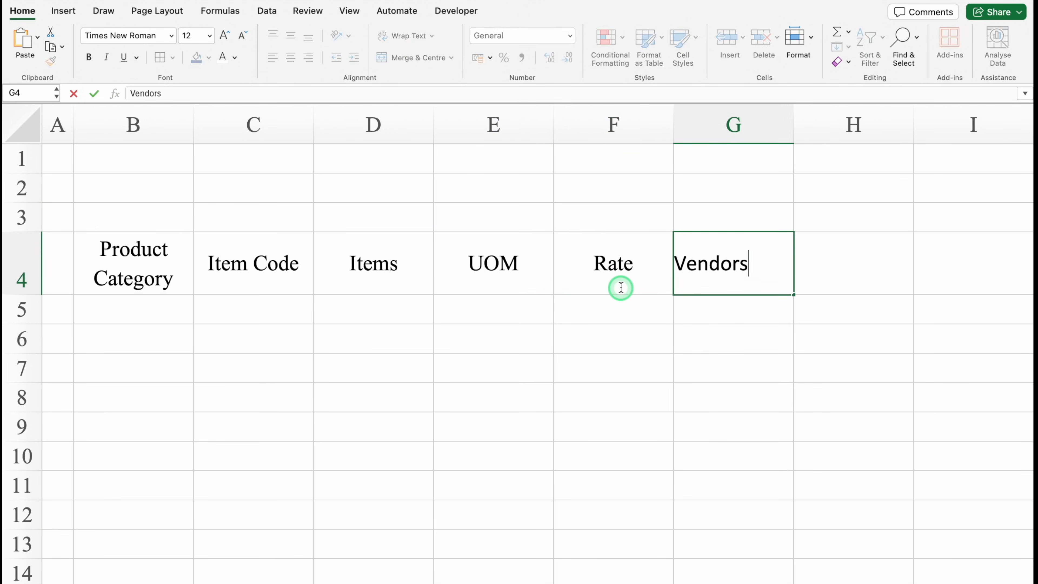
{"action": "key", "text": "Tab"}
{"action": "type", "text": "Helper"}
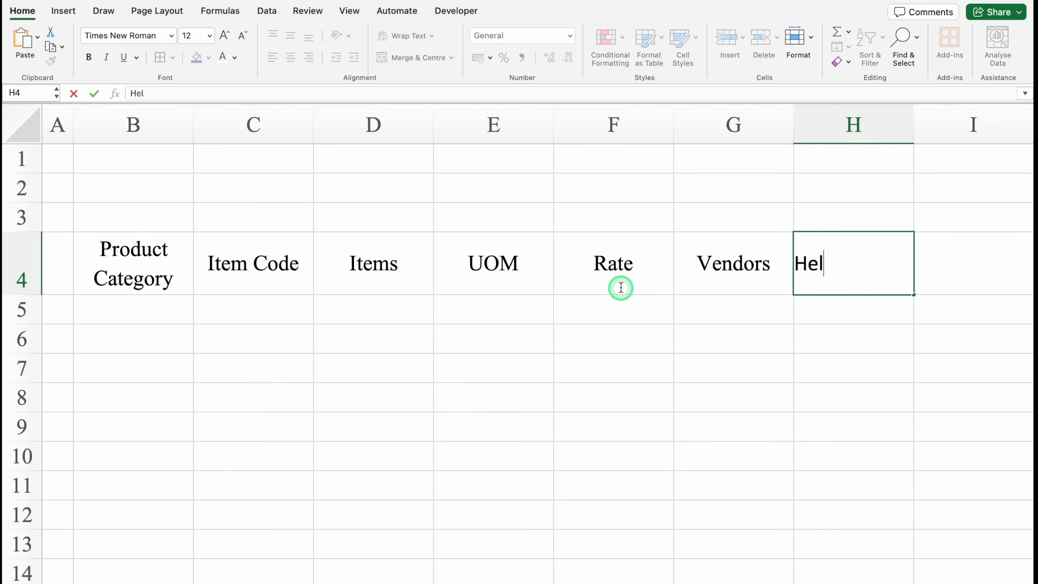
{"action": "key", "text": "Tab"}
- Shrink row 3 to a thin spacer and format B2:H2 with a blue fill, white text and the Arial Black font
{"action": "left_click_drag", "start_coordinate": [28, 232], "coordinate": [22, 208]}
{"action": "left_click", "coordinate": [141, 187]}
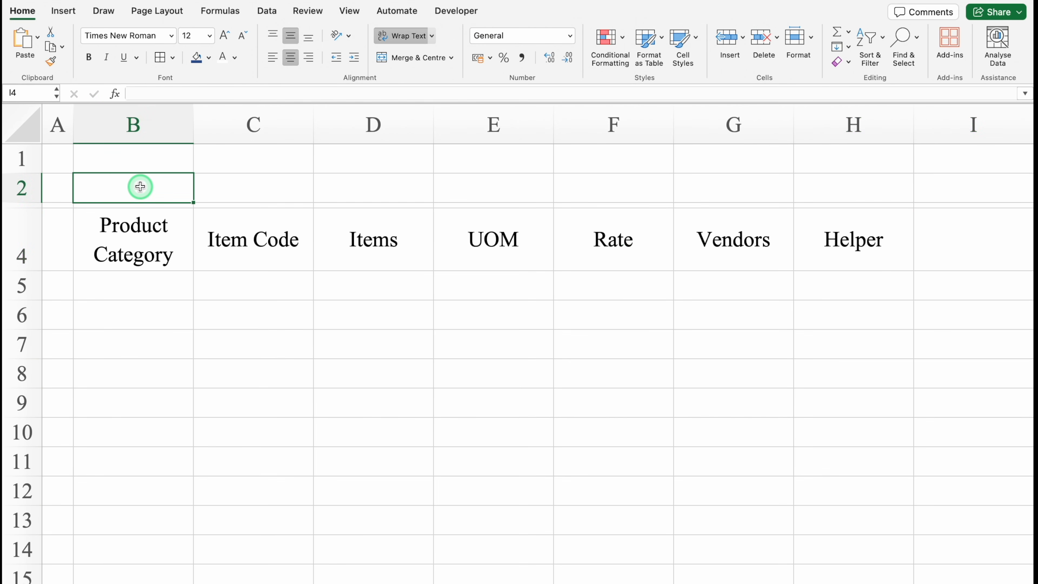
{"action": "left_click_drag", "start_coordinate": [140, 186], "coordinate": [862, 186]}
{"action": "left_click", "coordinate": [198, 59]}
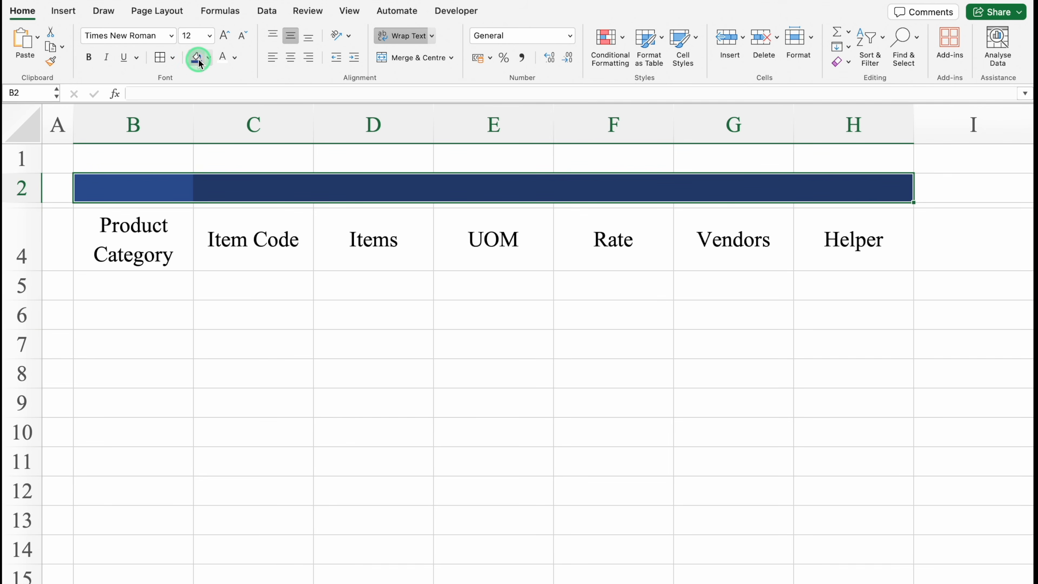
{"action": "left_click", "coordinate": [223, 61]}
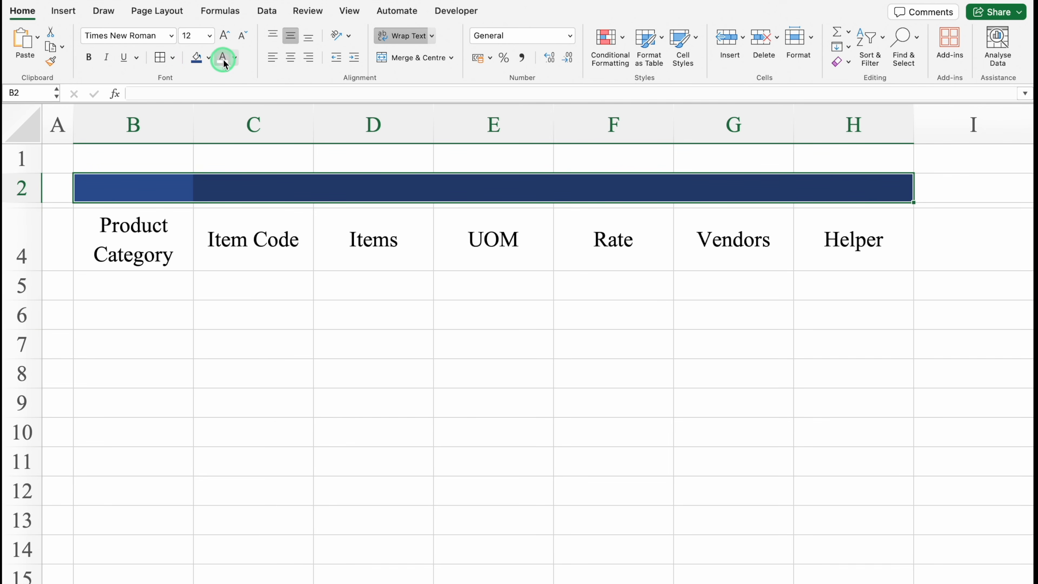
{"action": "left_click", "coordinate": [171, 36]}
{"action": "mouse_move", "coordinate": [197, 155]}
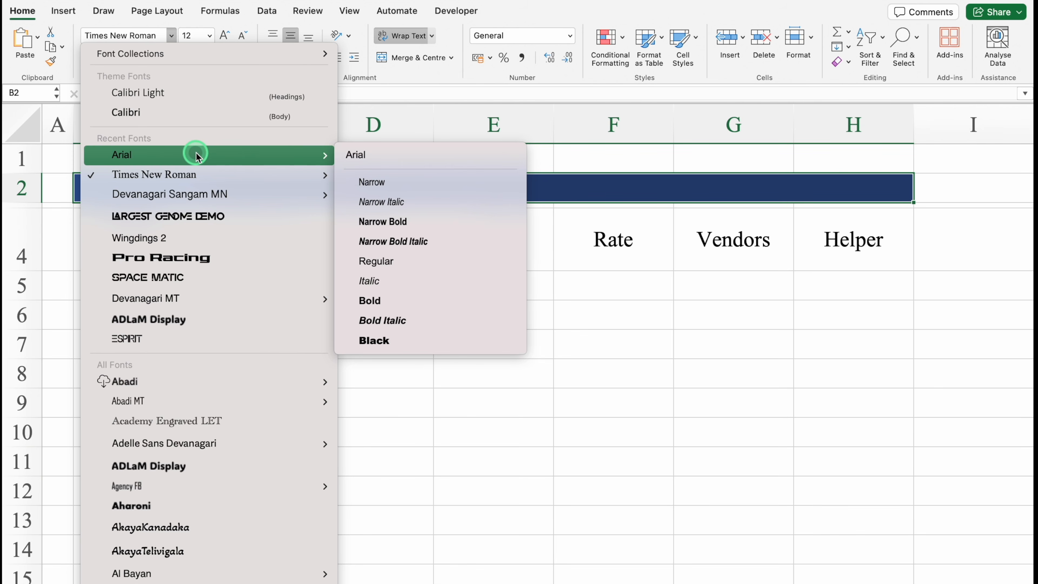
{"action": "left_click", "coordinate": [425, 341]}
- Enter the title "Dependent Dropdown List" in B2 and turn off text wrapping for that cell
{"action": "left_click", "coordinate": [150, 192]}
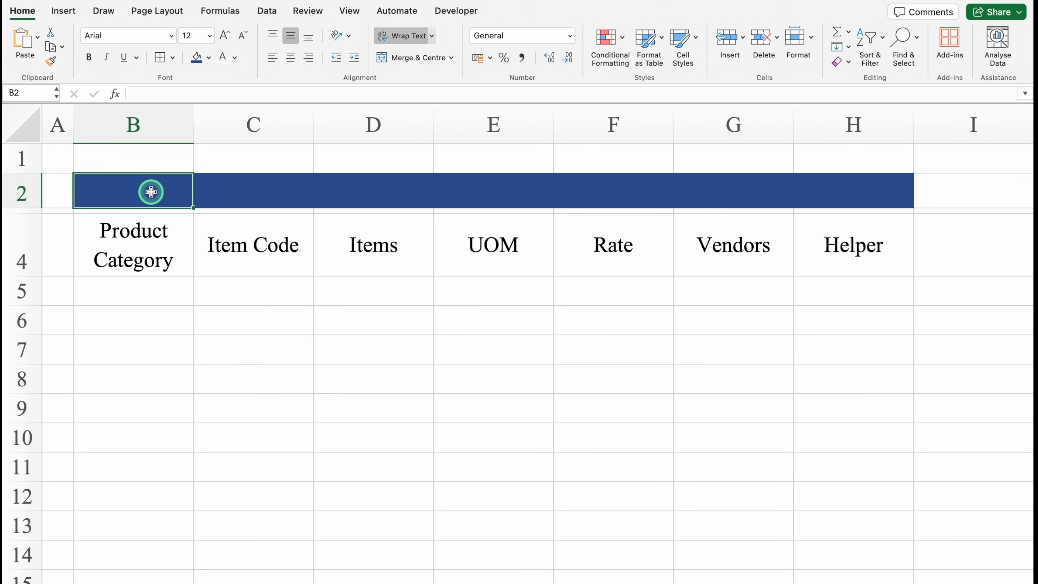
{"action": "type", "text": "Dependent Drop"}
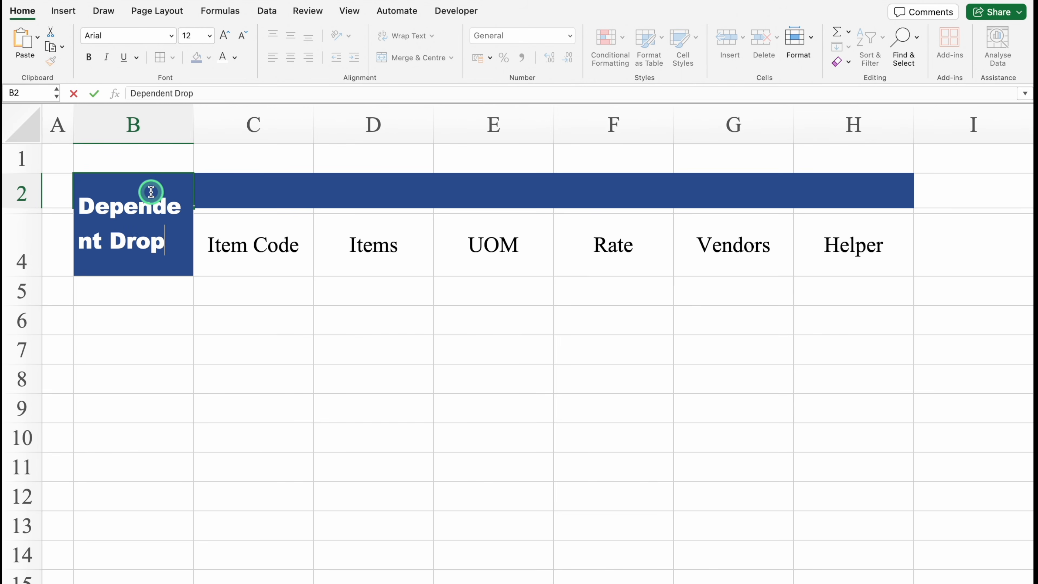
{"action": "type", "text": "down List"}
{"action": "key", "text": "Return"}
{"action": "left_click", "coordinate": [151, 204]}
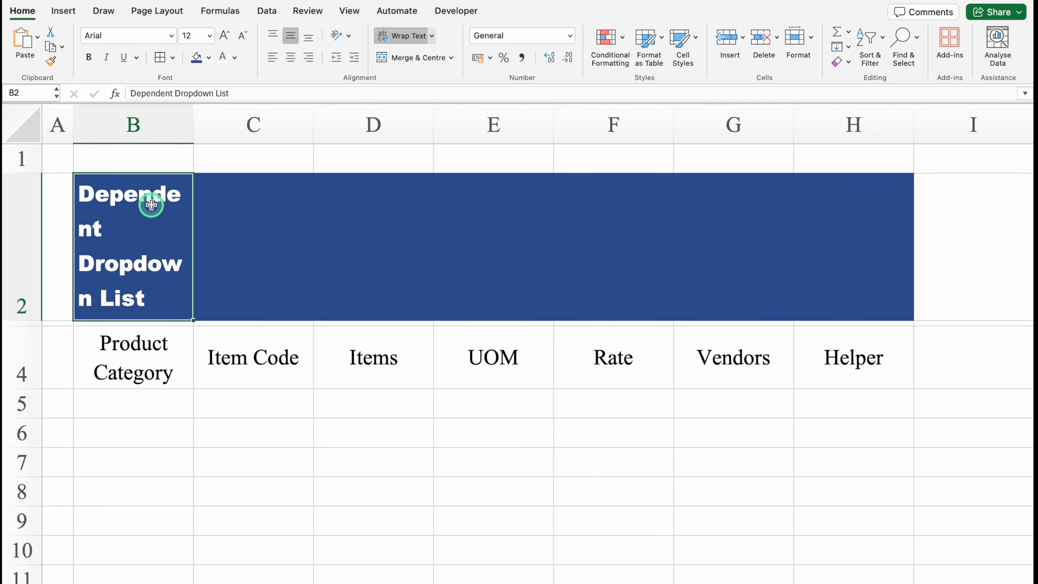
{"action": "left_click", "coordinate": [396, 36]}
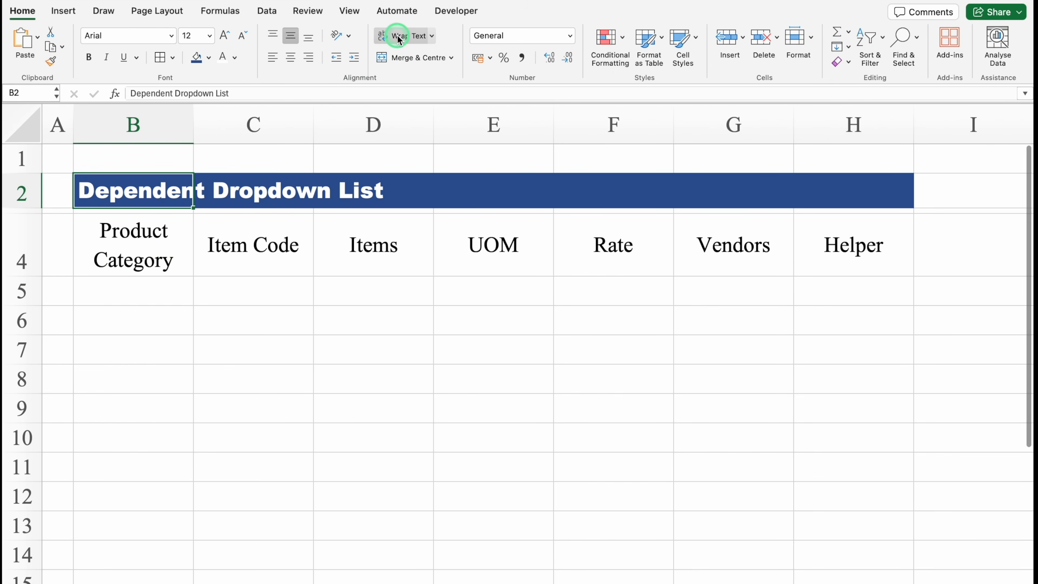
- Format the heading row B4:H4 with a dark blue fill, white text and cell borders
{"action": "left_click", "coordinate": [157, 248]}
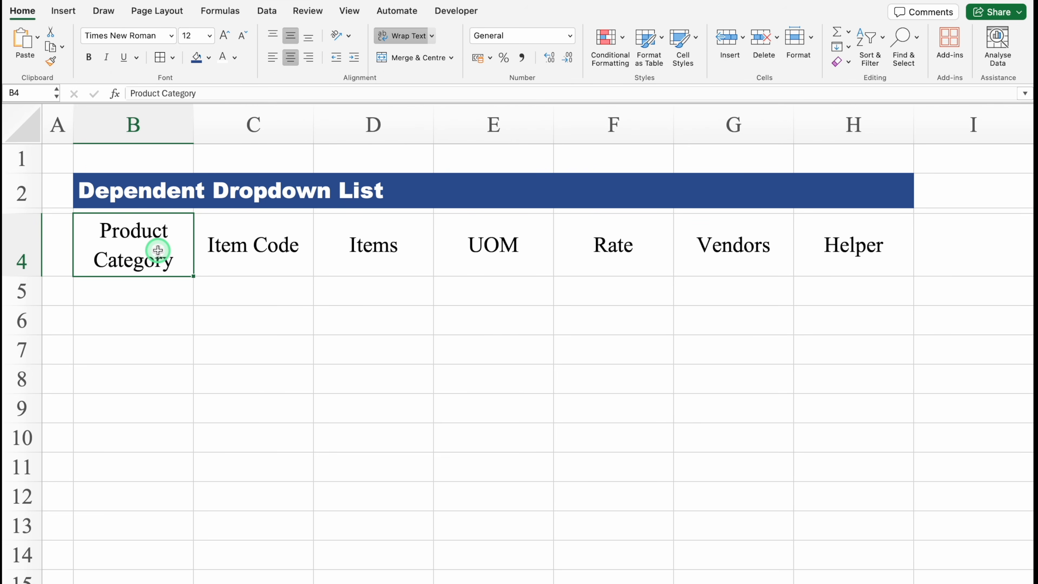
{"action": "key", "text": "ctrl+shift+Right"}
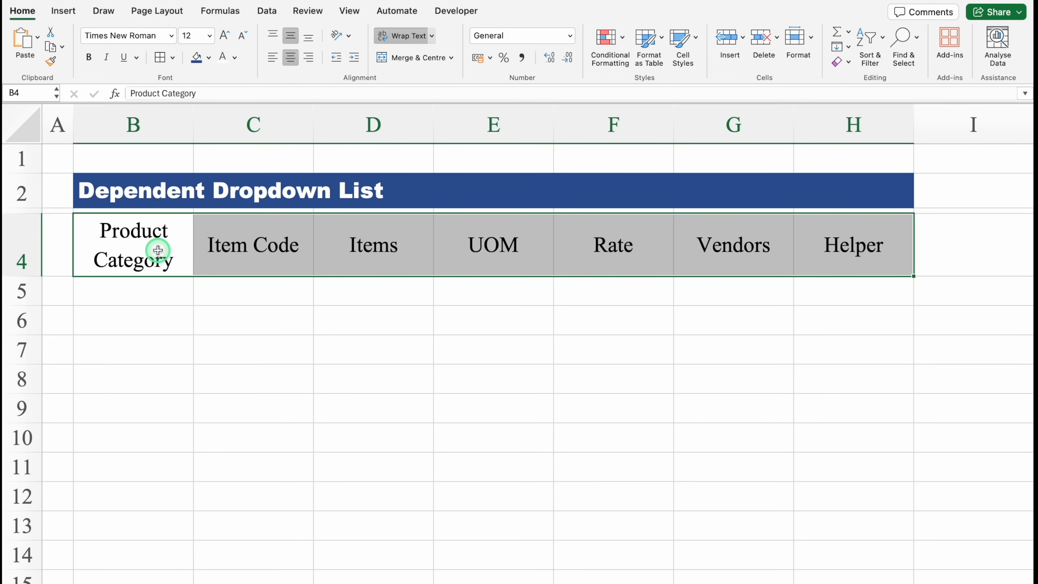
{"action": "left_click", "coordinate": [209, 57]}
{"action": "left_click", "coordinate": [249, 188]}
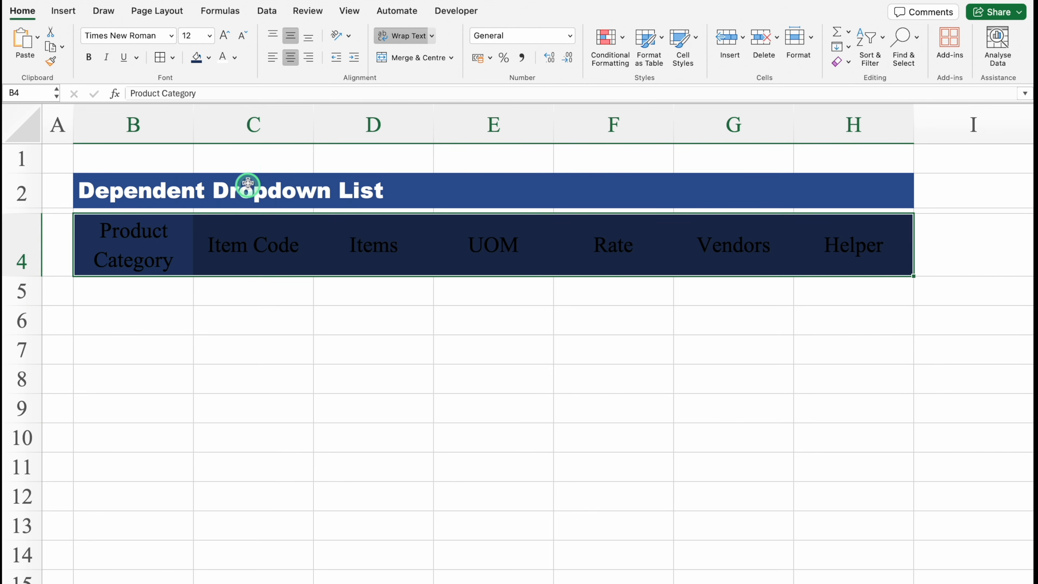
{"action": "left_click", "coordinate": [223, 57]}
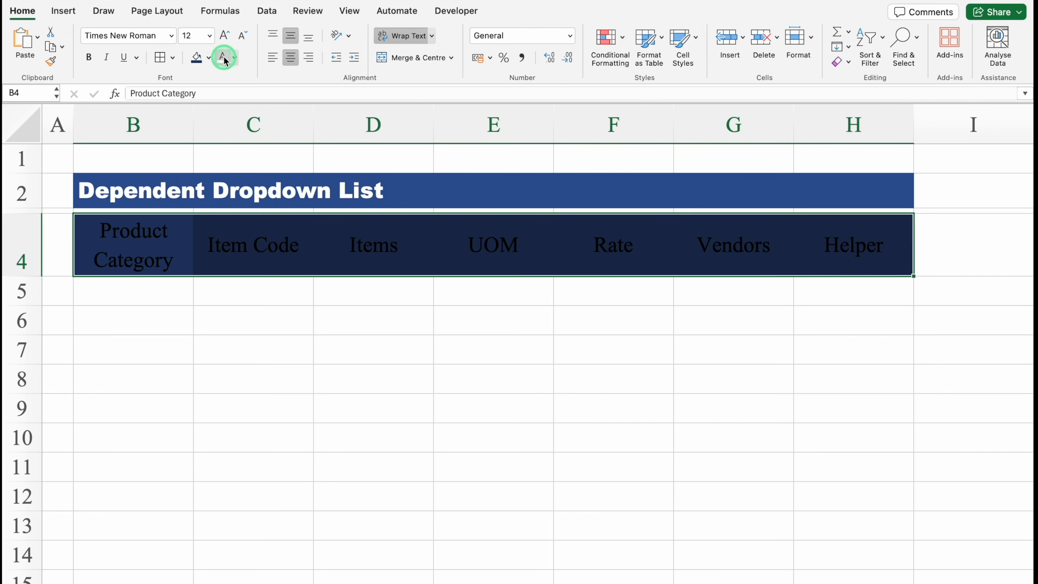
{"action": "left_click", "coordinate": [160, 57]}
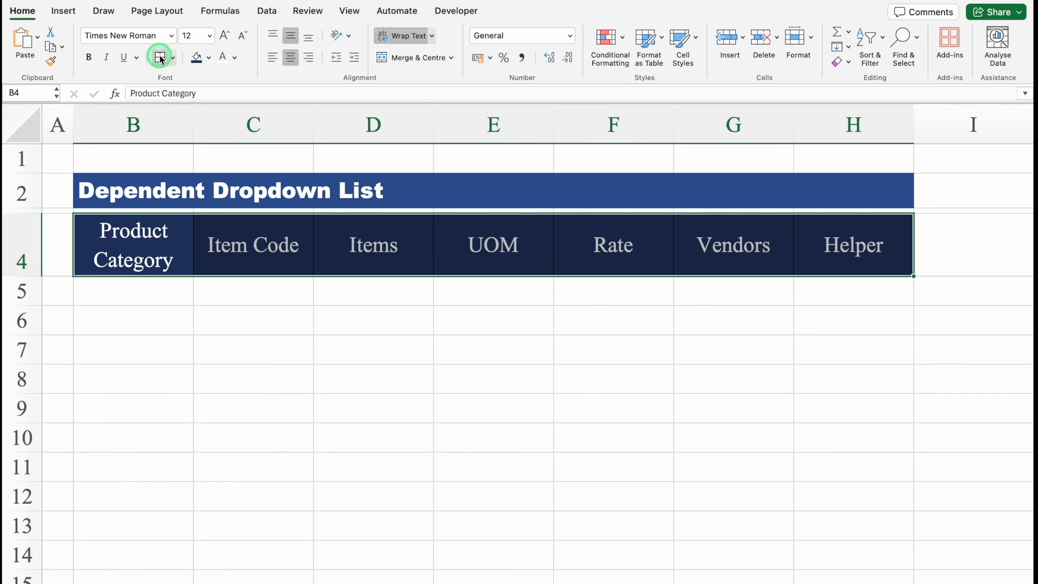
- Add a List data validation to B5 sourced from the product categories on the Setting Sheet, and fill it down to B13
{"action": "left_click", "coordinate": [154, 292]}
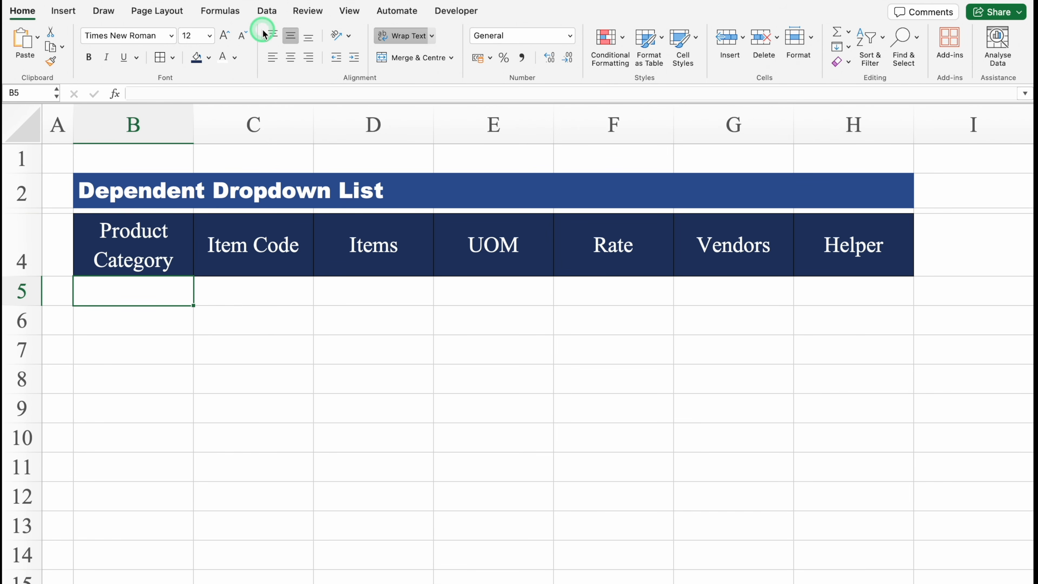
{"action": "left_click", "coordinate": [268, 11]}
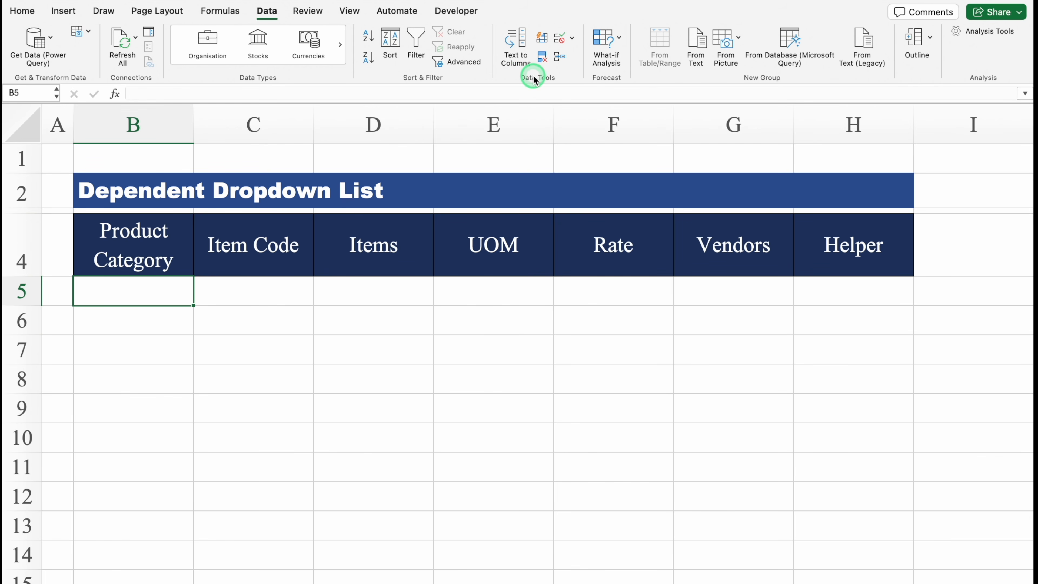
{"action": "left_click", "coordinate": [572, 40]}
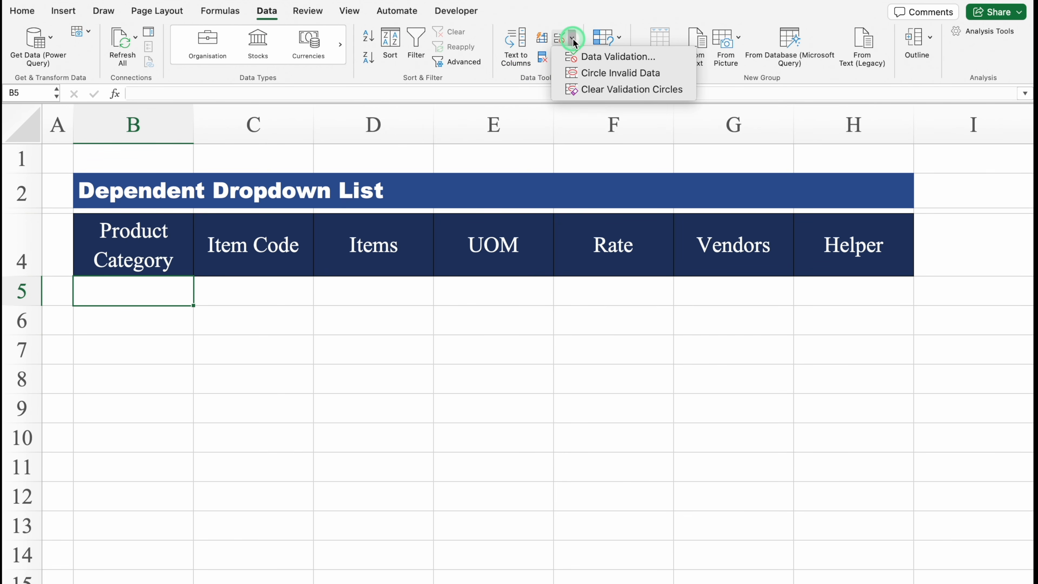
{"action": "left_click", "coordinate": [595, 57]}
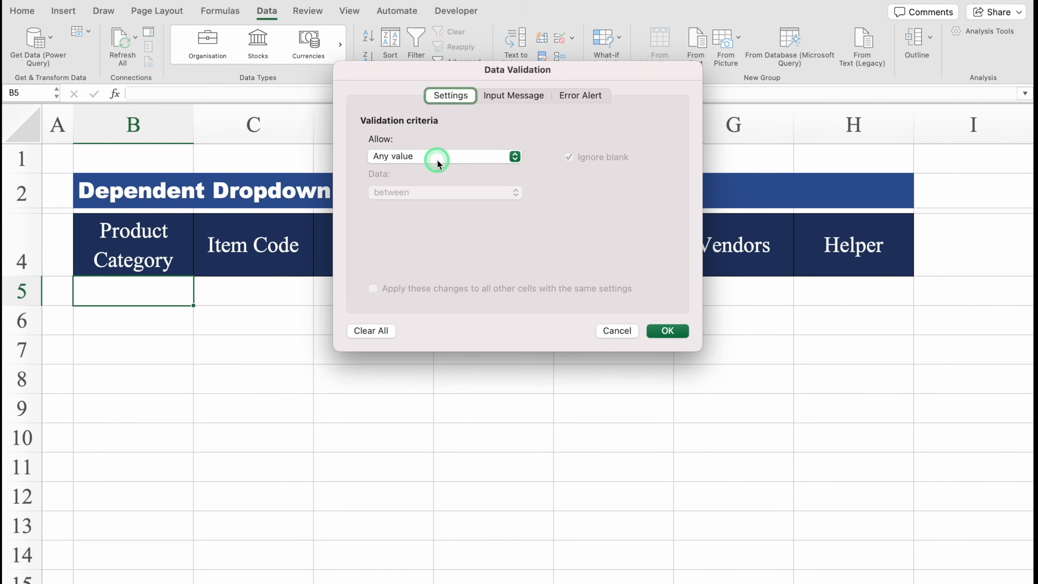
{"action": "left_click", "coordinate": [515, 156]}
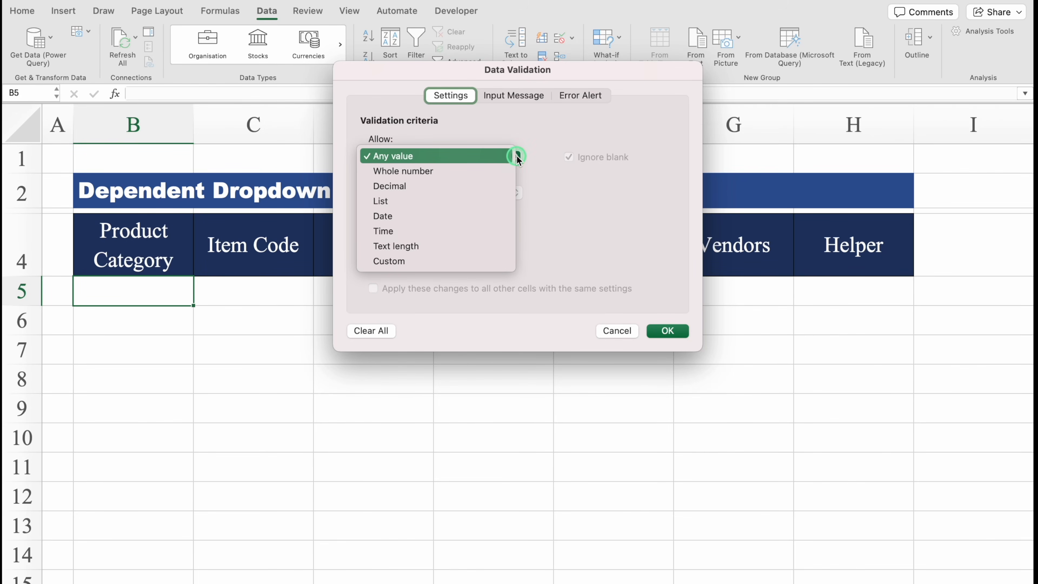
{"action": "left_click", "coordinate": [429, 201]}
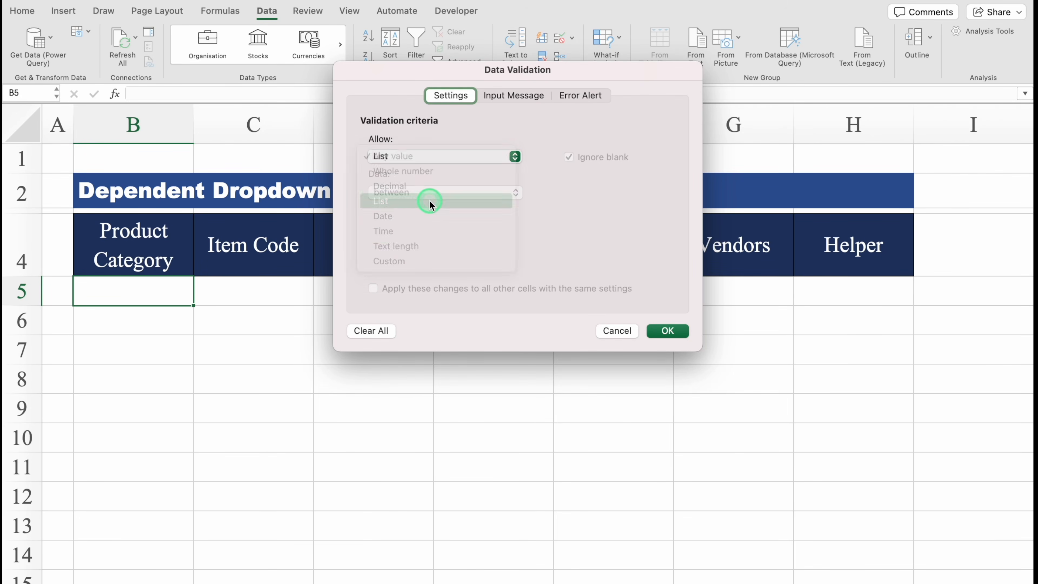
{"action": "left_click", "coordinate": [404, 229]}
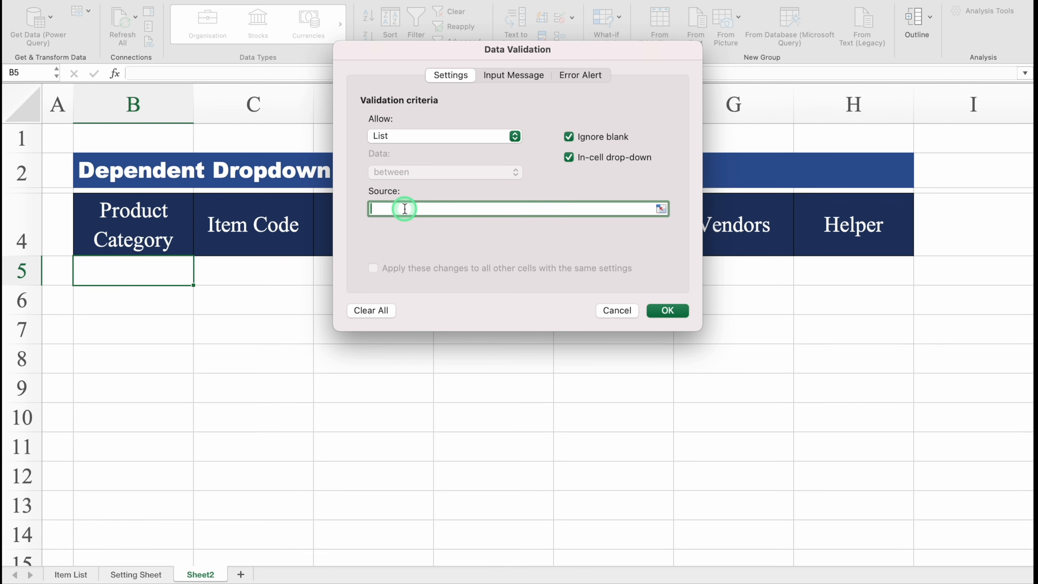
{"action": "left_click", "coordinate": [144, 574]}
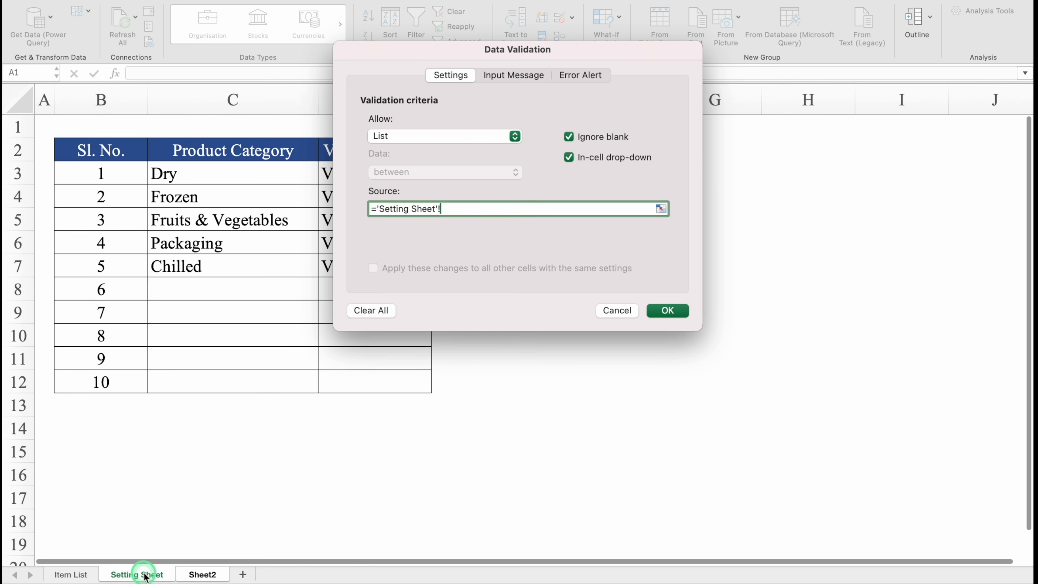
{"action": "left_click_drag", "start_coordinate": [429, 53], "coordinate": [540, 61]}
{"action": "left_click_drag", "start_coordinate": [374, 175], "coordinate": [275, 372]}
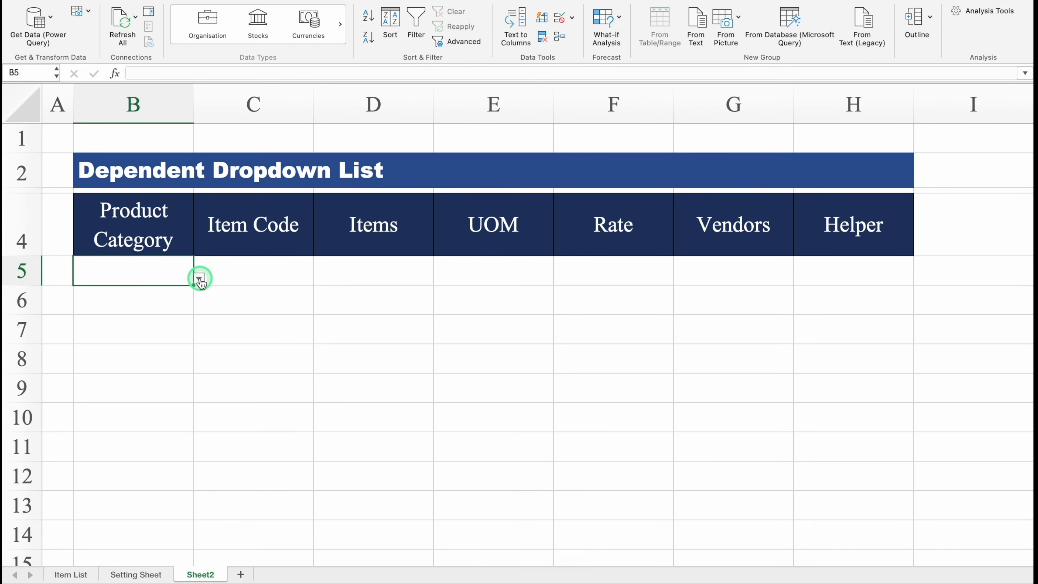
{"action": "left_click", "coordinate": [199, 278]}
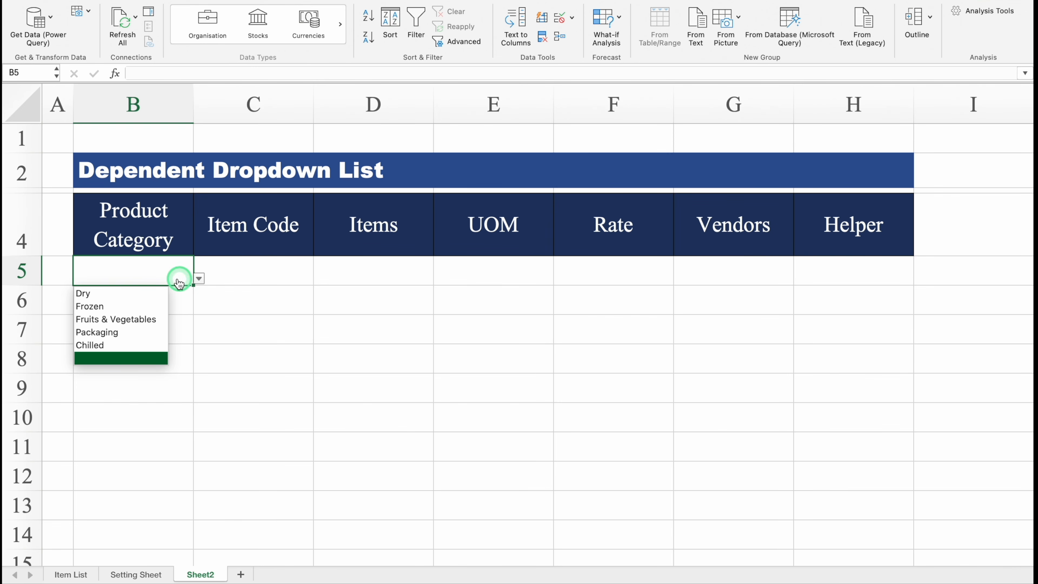
{"action": "left_click_drag", "start_coordinate": [193, 284], "coordinate": [180, 517]}
- Choose Dry, Frozen, Fruits & Vegetables, Packaging and Chilled in B5:B9, and widen column B so each category fits on one line
{"action": "left_click", "coordinate": [167, 272]}
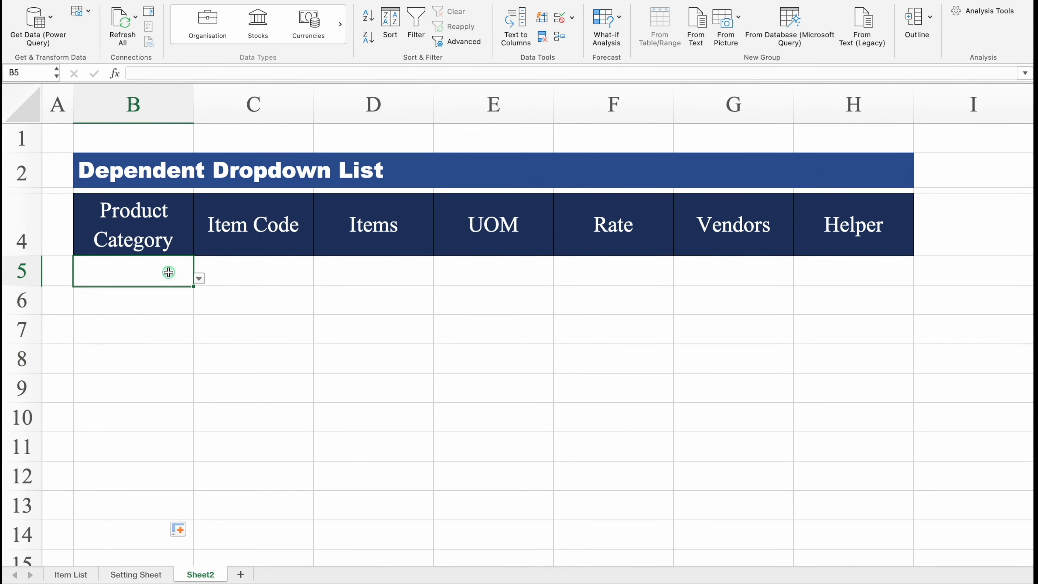
{"action": "left_click", "coordinate": [199, 279]}
{"action": "left_click", "coordinate": [123, 294]}
{"action": "left_click", "coordinate": [185, 303]}
{"action": "left_click", "coordinate": [198, 310]}
{"action": "left_click", "coordinate": [124, 338]}
{"action": "left_click", "coordinate": [179, 333]}
{"action": "left_click", "coordinate": [199, 342]}
{"action": "left_click", "coordinate": [132, 383]}
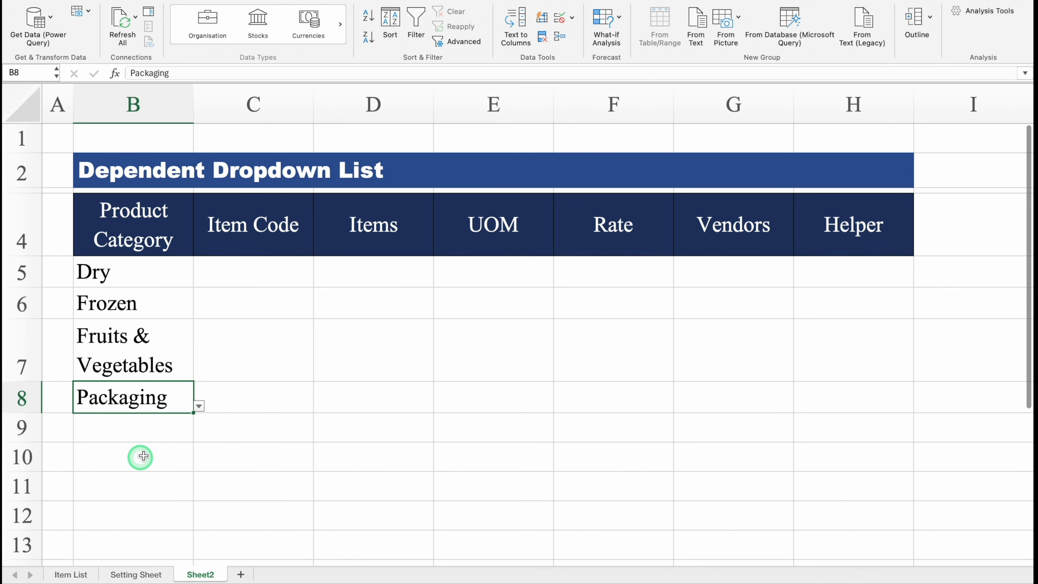
{"action": "left_click_drag", "start_coordinate": [193, 104], "coordinate": [284, 116]}
{"action": "left_click_drag", "start_coordinate": [30, 382], "coordinate": [30, 351]}
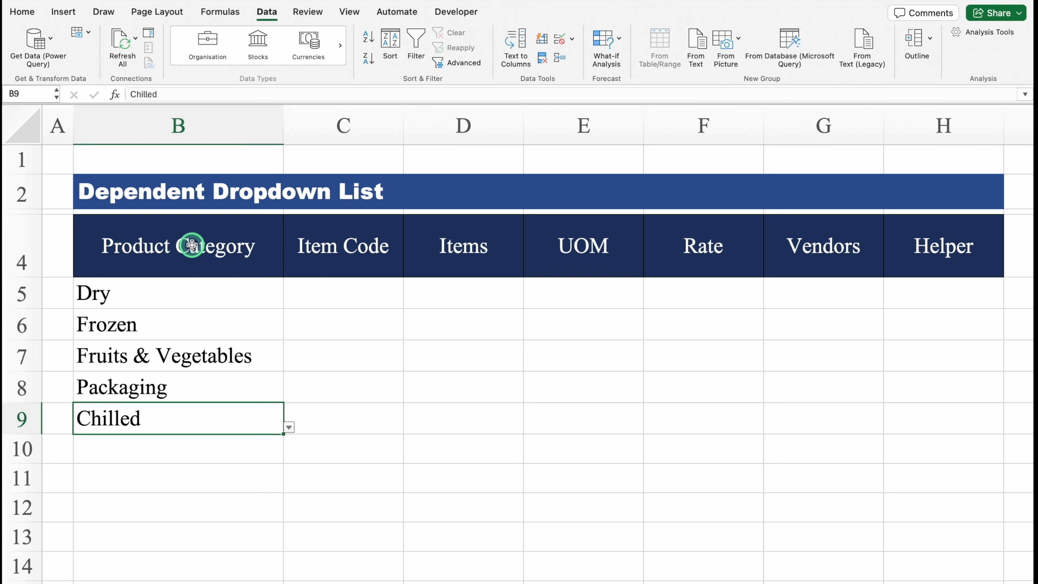
- Apply all cell borders to the table range B4:H12
{"action": "left_click", "coordinate": [192, 245]}
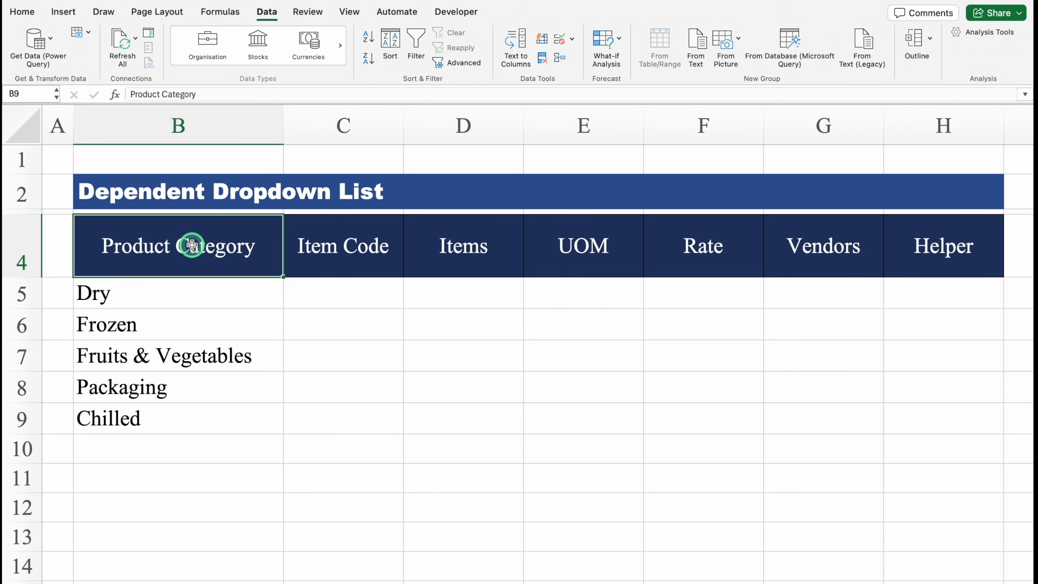
{"action": "left_click_drag", "start_coordinate": [191, 245], "coordinate": [206, 500]}
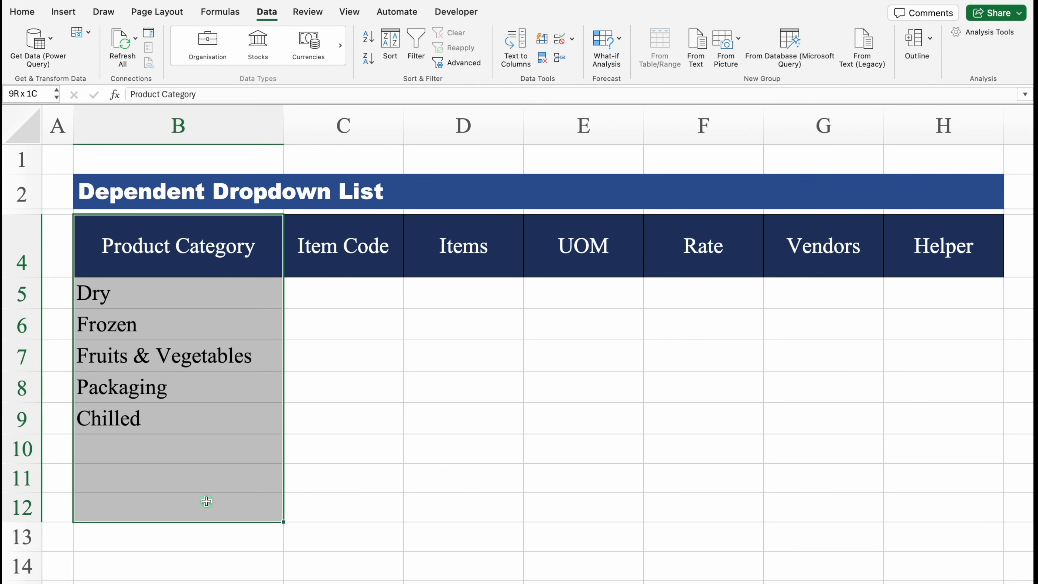
{"action": "left_click_drag", "start_coordinate": [354, 502], "coordinate": [944, 501]}
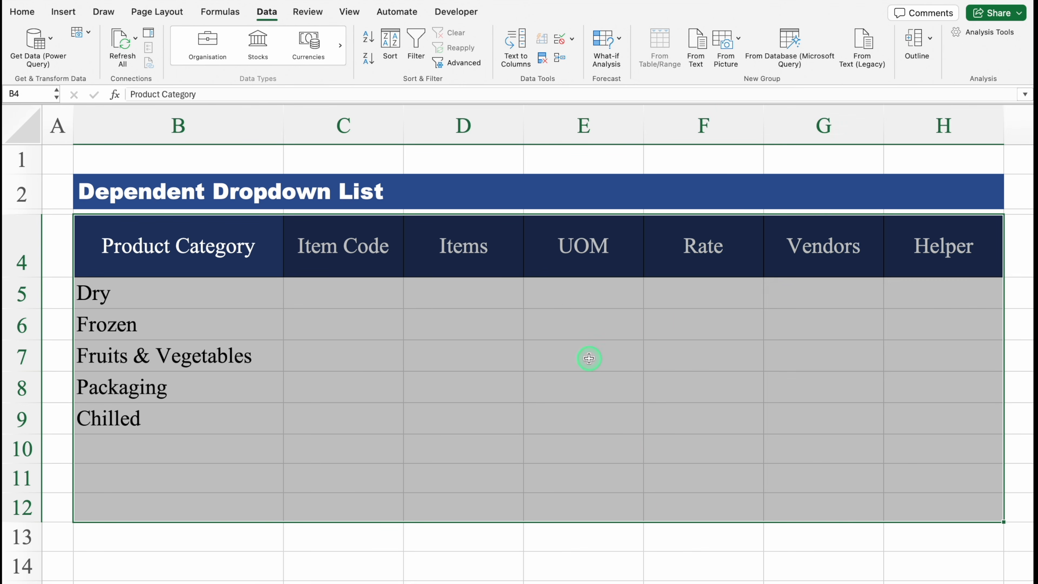
{"action": "left_click", "coordinate": [24, 12]}
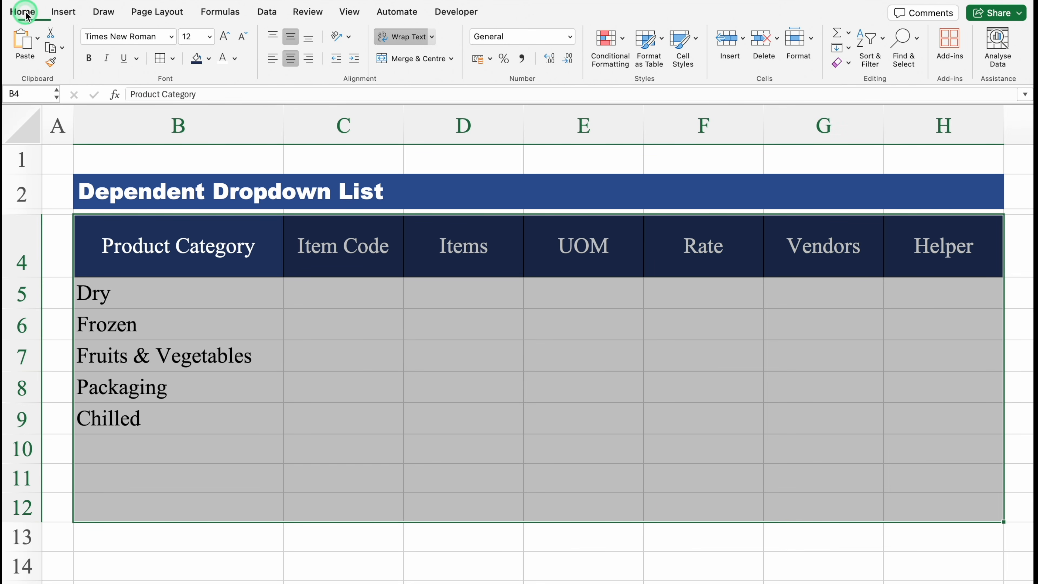
{"action": "left_click", "coordinate": [159, 58]}
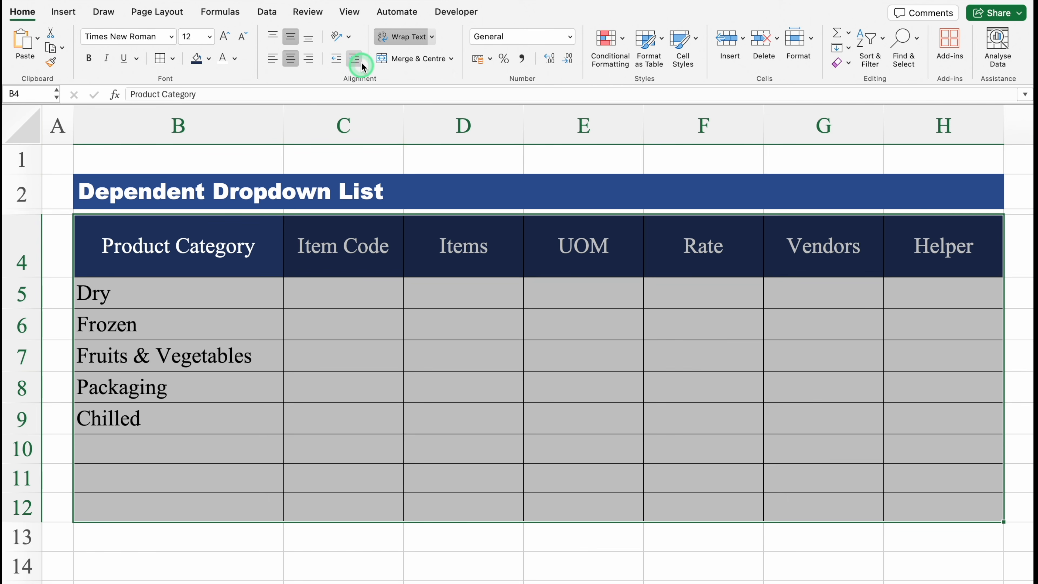
- Hide the gridlines on the dropdown table's sheet
{"action": "left_click", "coordinate": [349, 11]}
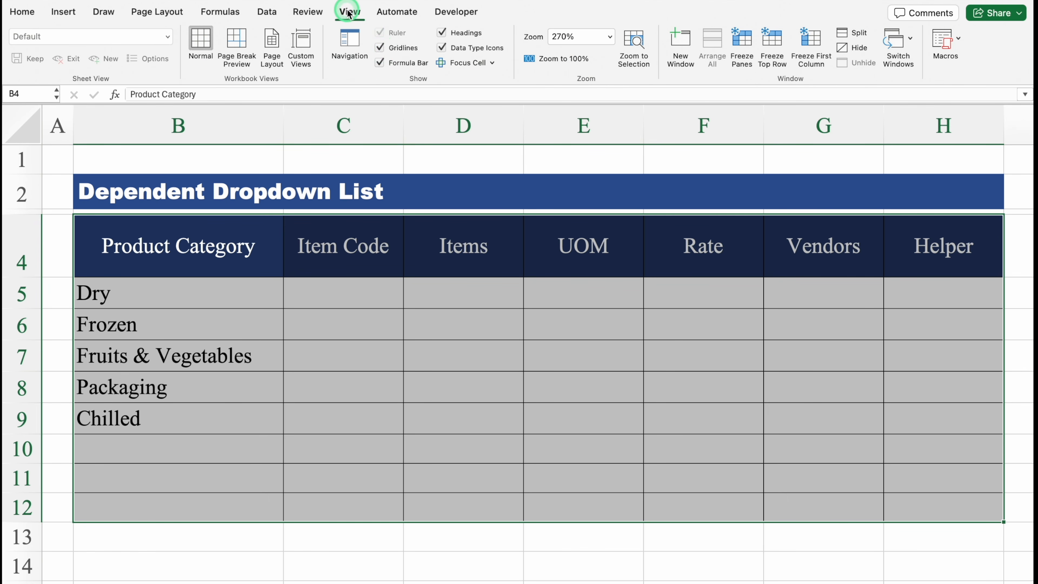
{"action": "left_click", "coordinate": [382, 50]}
{"action": "left_click", "coordinate": [303, 283]}
- Rename Sheet2 as "Dropdown List"
{"action": "double_click", "coordinate": [201, 572]}
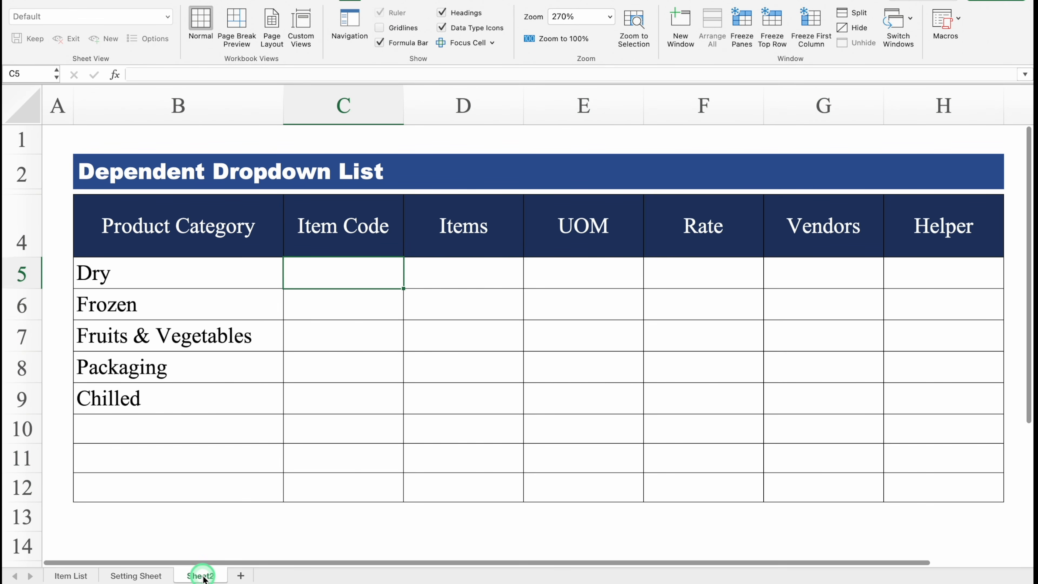
{"action": "type", "text": "Dropdown"}
{"action": "type", "text": "List"}
{"action": "key", "text": "Return"}
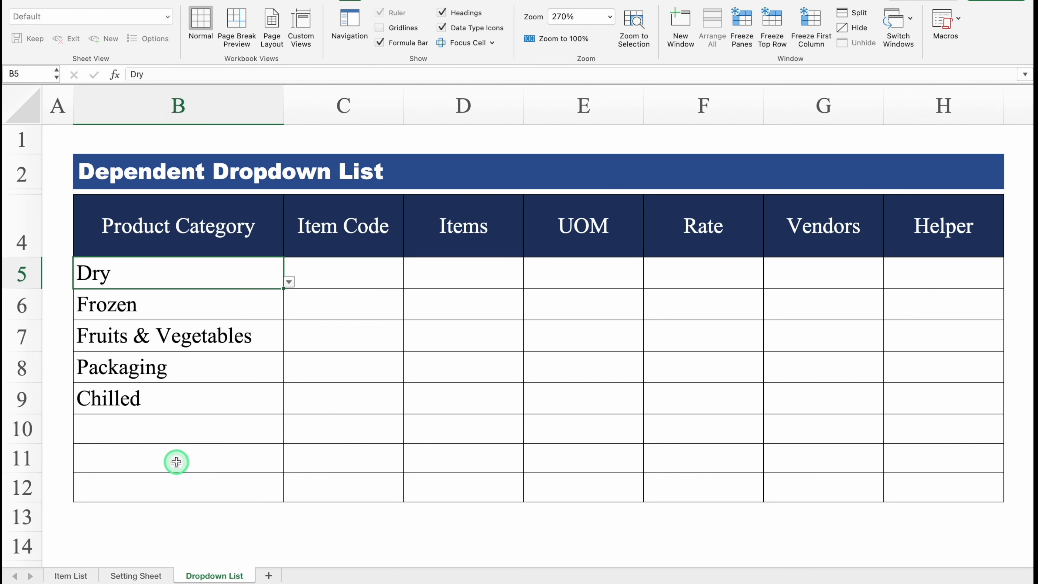
- Start a FILTER formula in F3 of the Setting Sheet, with the absolute column 'Item List'!$B:$B as its array
{"action": "left_click", "coordinate": [142, 575]}
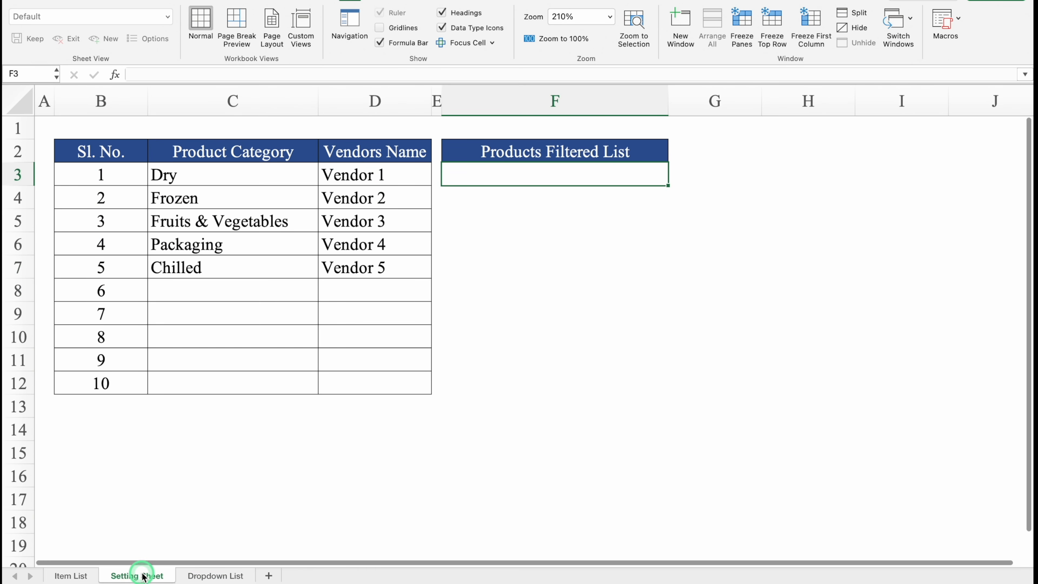
{"action": "left_click", "coordinate": [516, 174]}
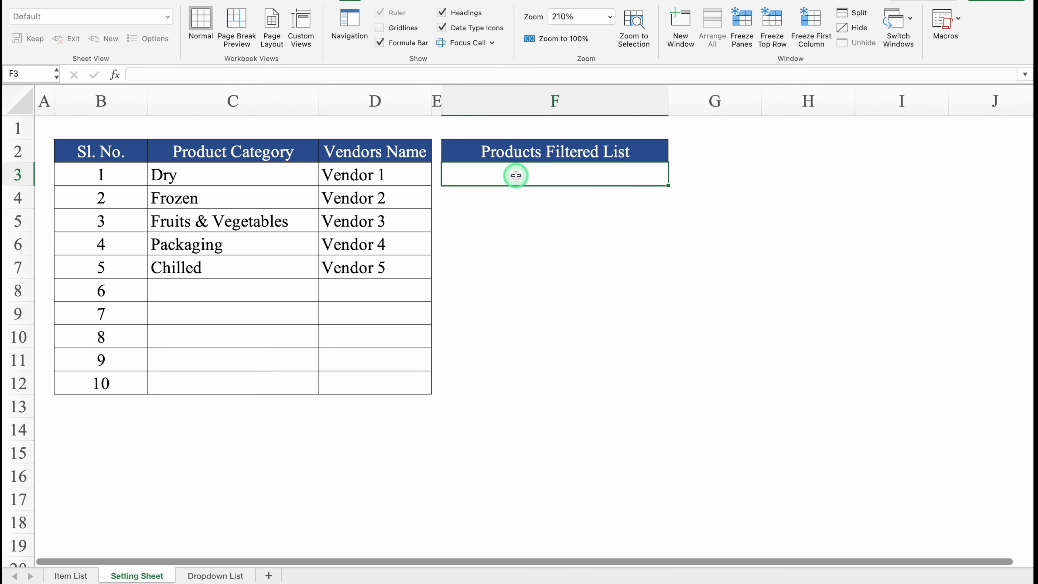
{"action": "type", "text": "Filter"}
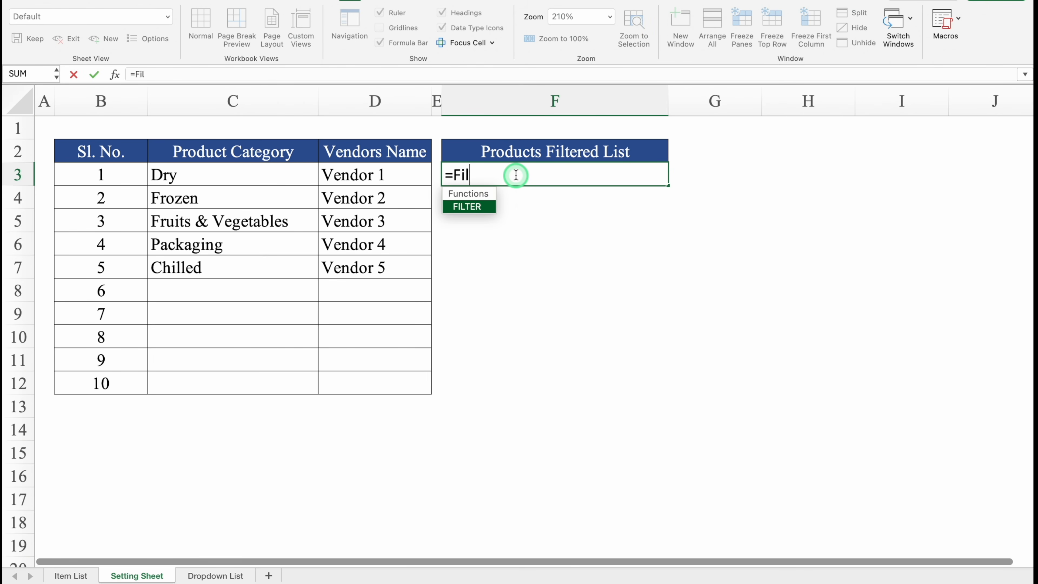
{"action": "double_click", "coordinate": [472, 206]}
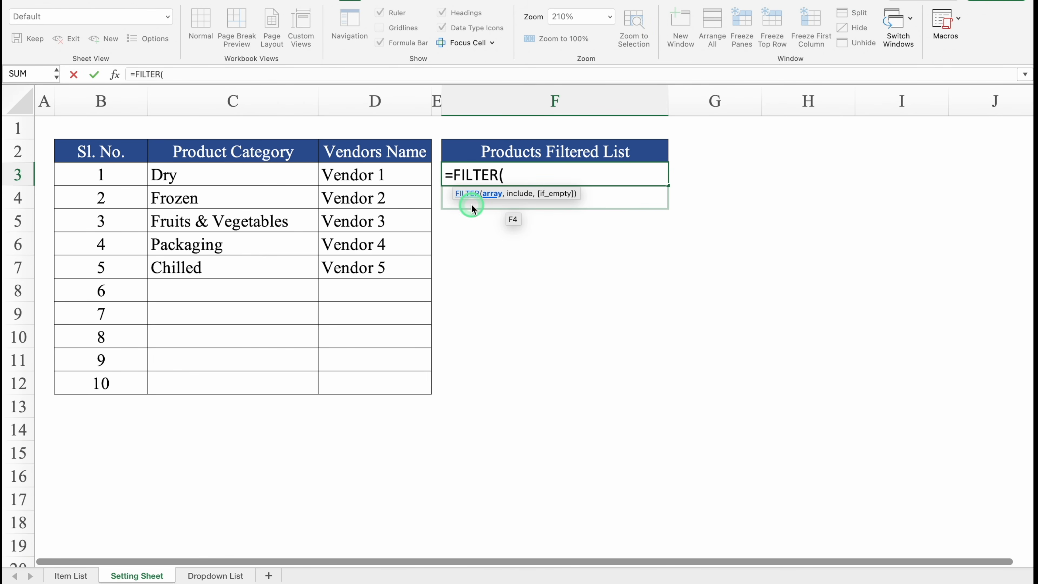
{"action": "left_click", "coordinate": [74, 577]}
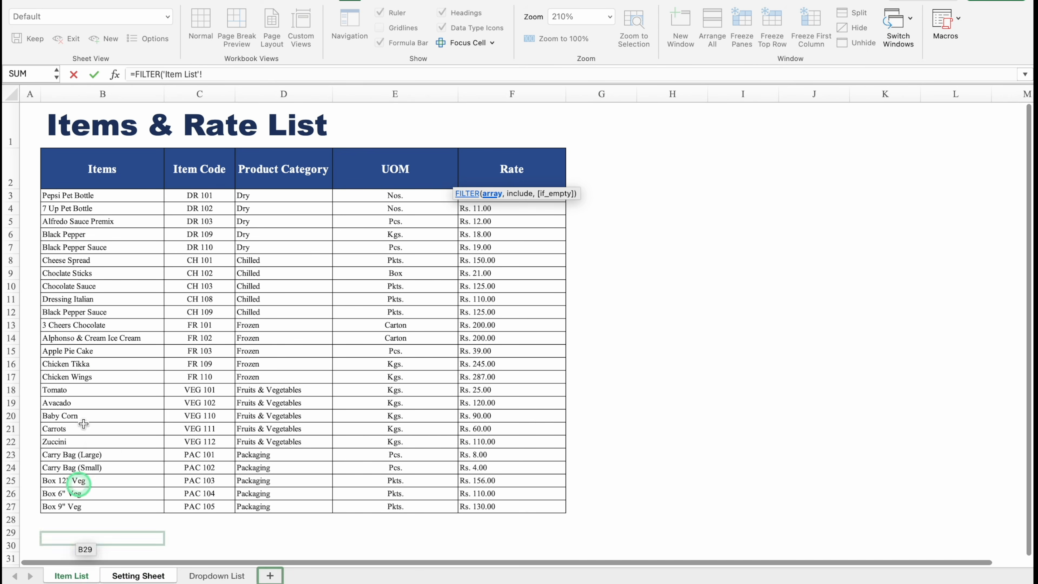
{"action": "left_click", "coordinate": [104, 90]}
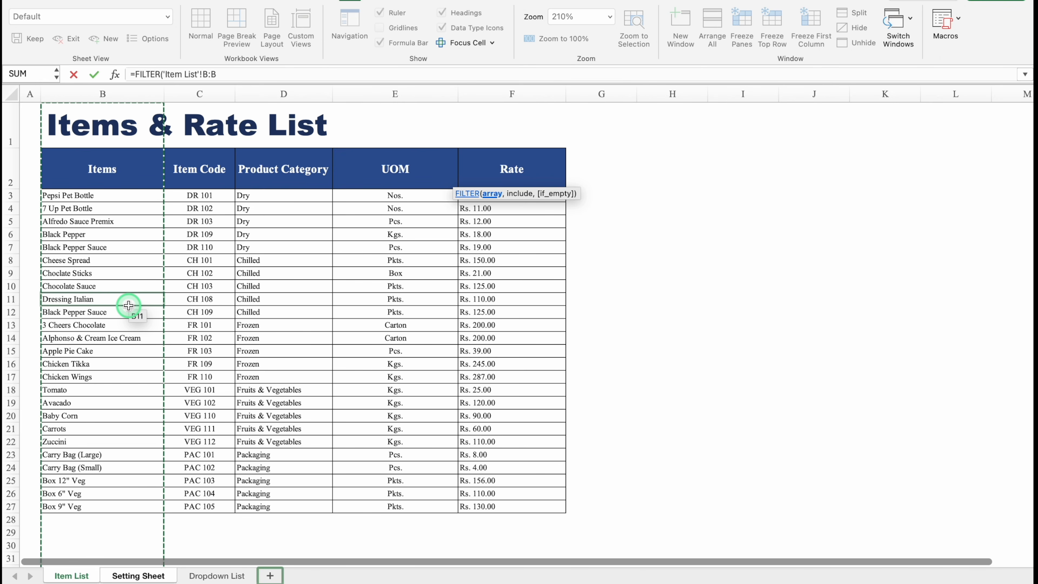
{"action": "key", "text": "F4"}
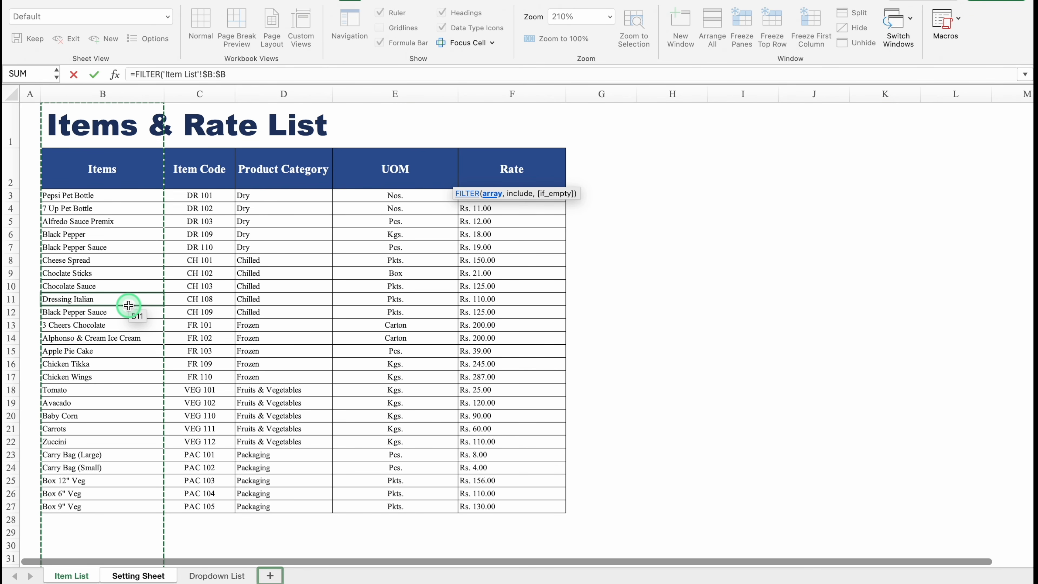
{"action": "type", "text": ","}
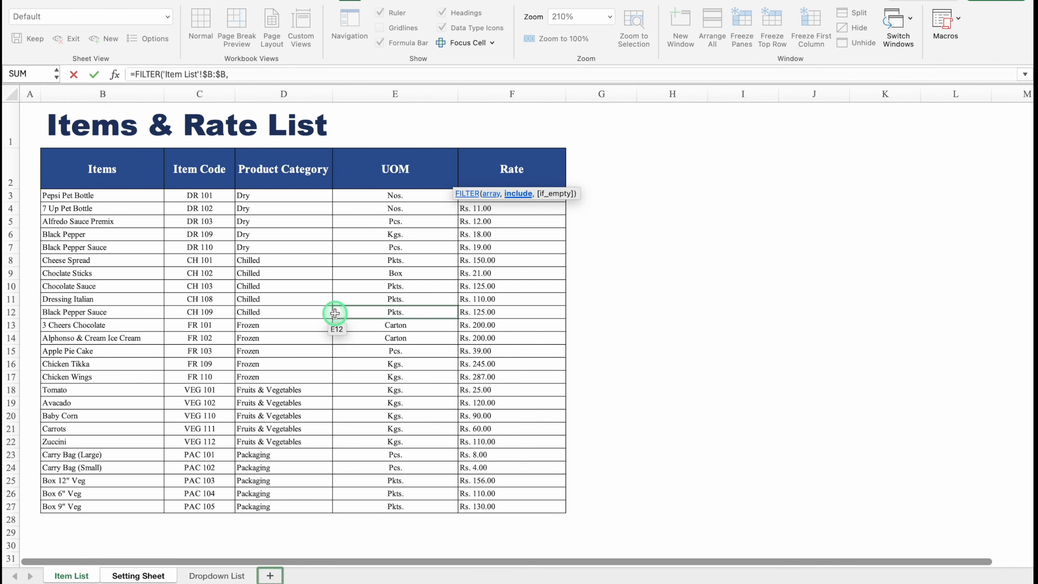
- Complete the FILTER formula with the condition 'Item List'!D:D='Dropdown List'!B5 and "" as the if-empty value
{"action": "left_click", "coordinate": [474, 239]}
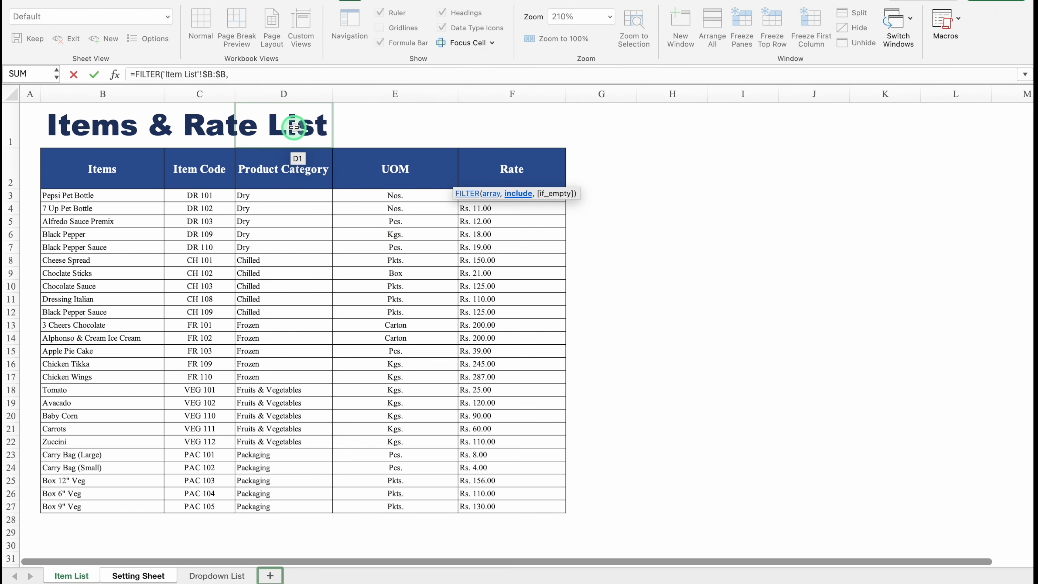
{"action": "left_click", "coordinate": [293, 92]}
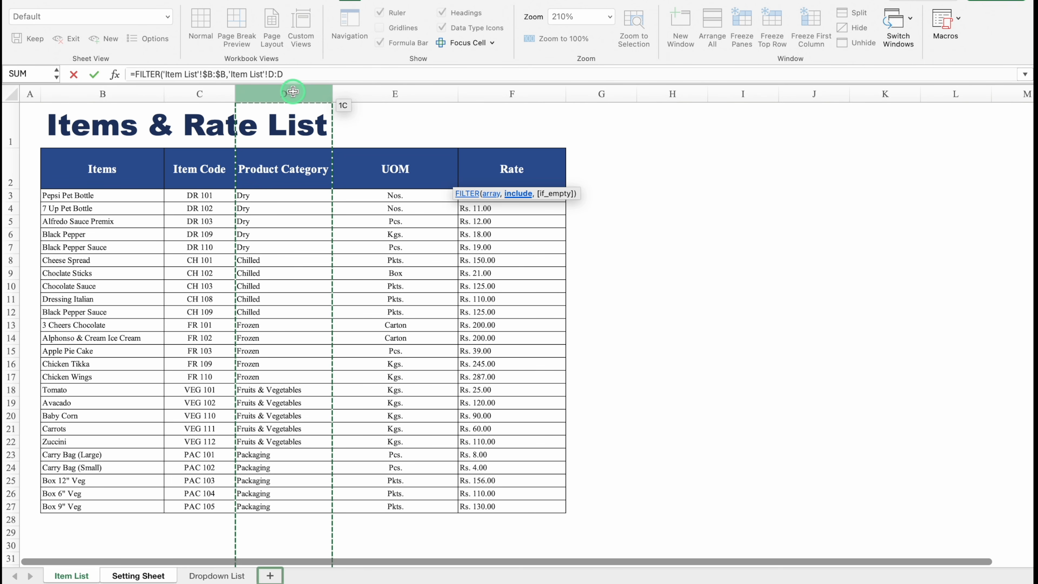
{"action": "left_click", "coordinate": [316, 76]}
{"action": "type", "text": "="}
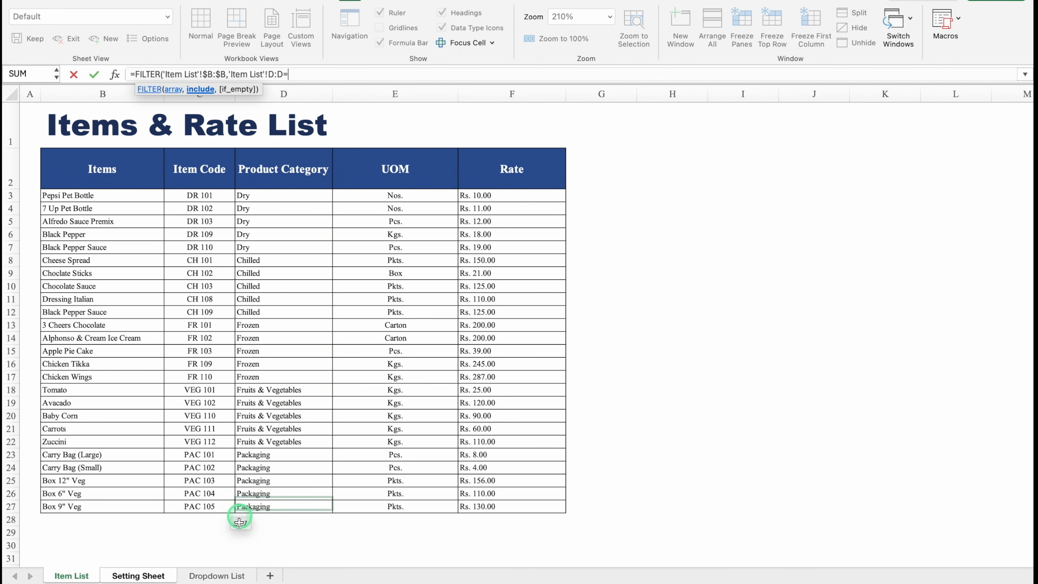
{"action": "left_click", "coordinate": [236, 576]}
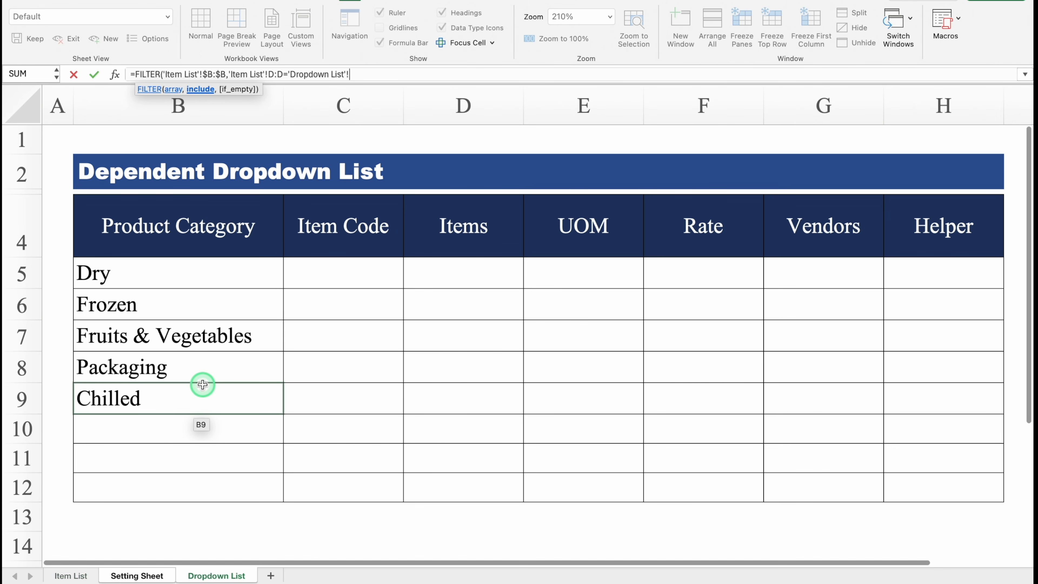
{"action": "left_click", "coordinate": [179, 273]}
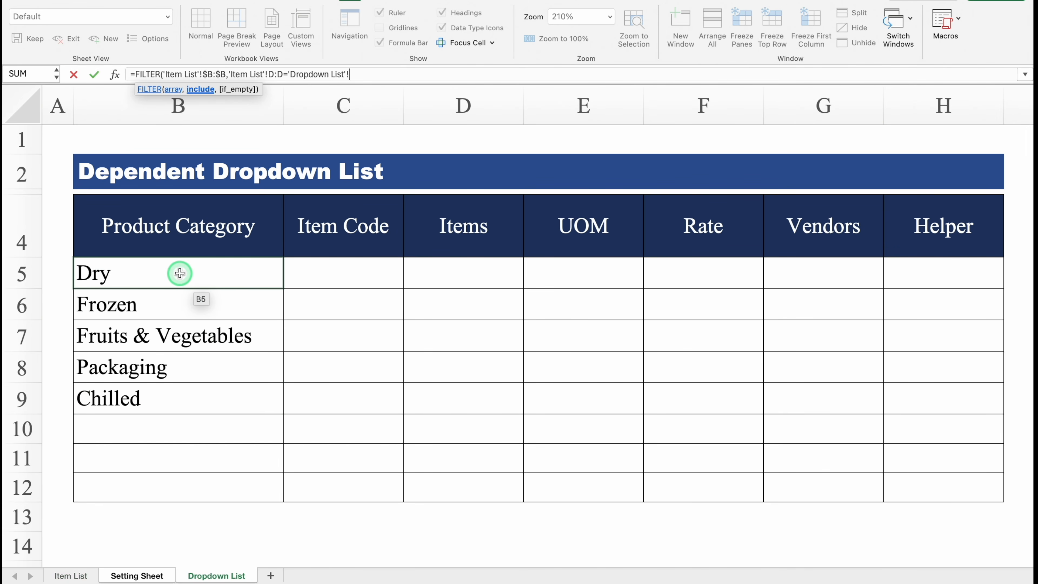
{"action": "type", "text": ","}
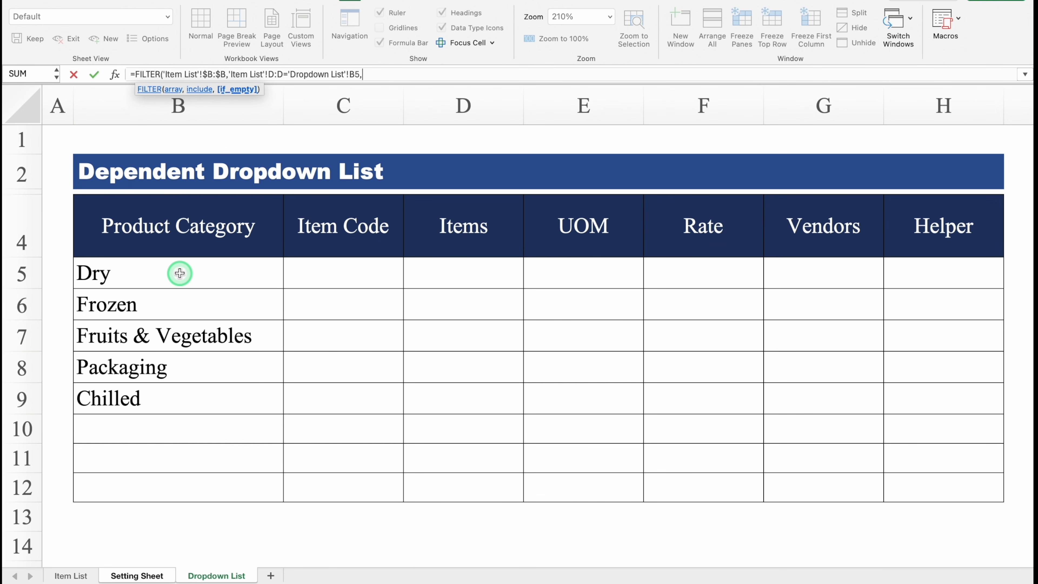
{"action": "type", "text": "\"\")"}
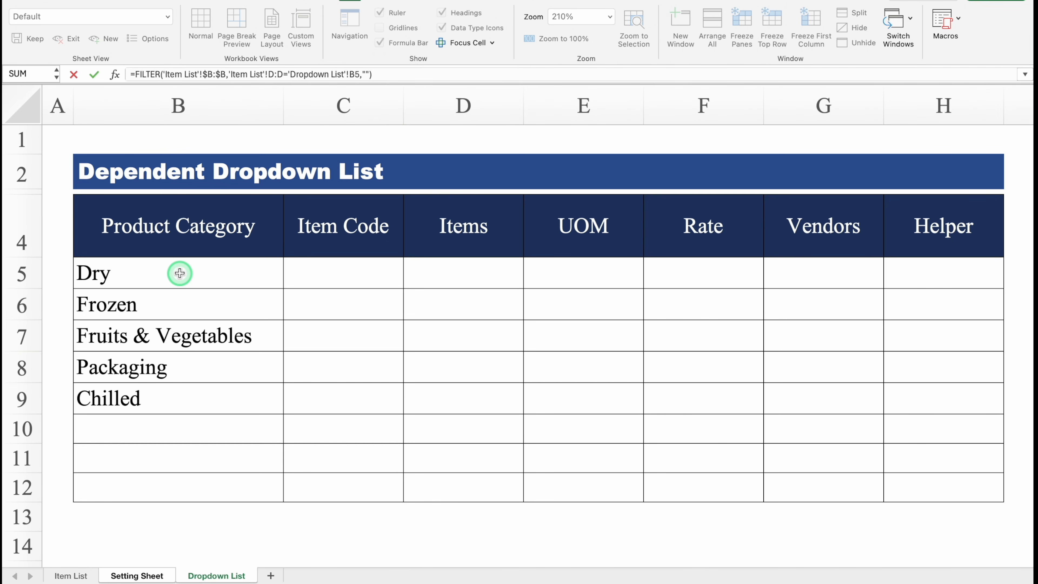
{"action": "key", "text": "Return"}
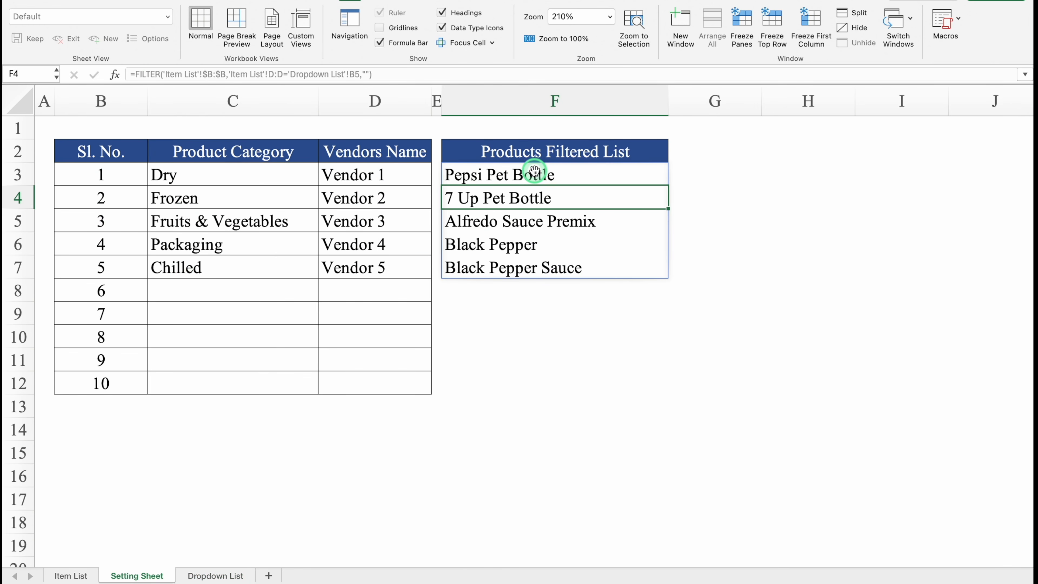
- Choose Frozen in B5 of the Dropdown List sheet and check the Products Filtered List on the Setting Sheet
{"action": "left_click", "coordinate": [535, 171]}
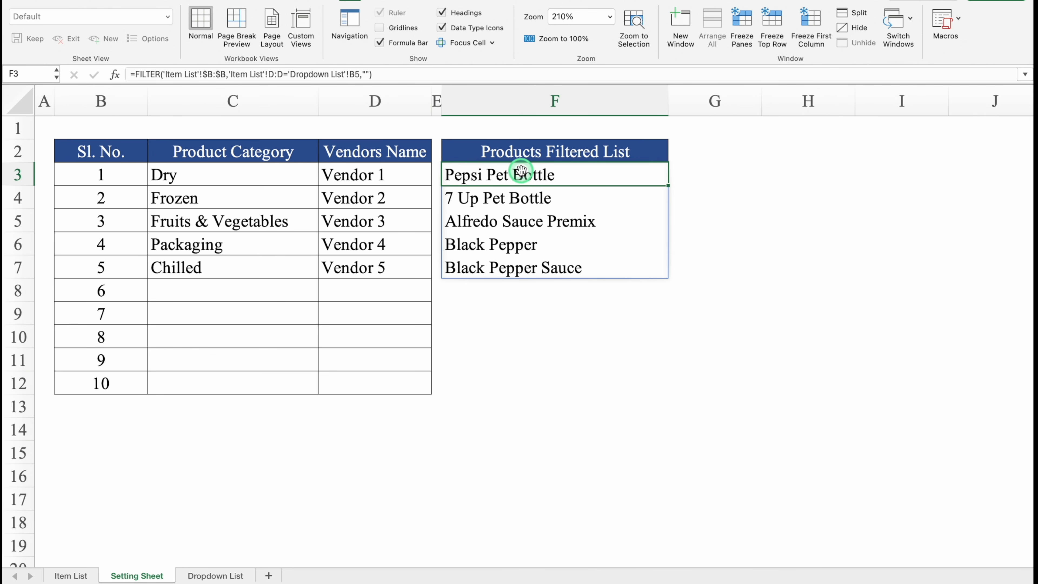
{"action": "left_click", "coordinate": [214, 577]}
{"action": "left_click", "coordinate": [288, 281]}
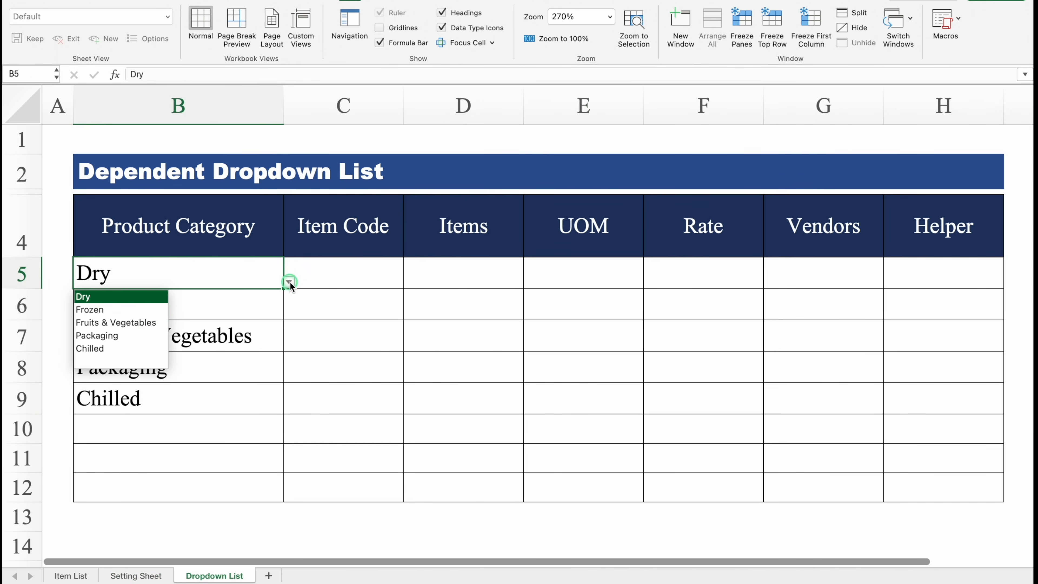
{"action": "left_click", "coordinate": [147, 309]}
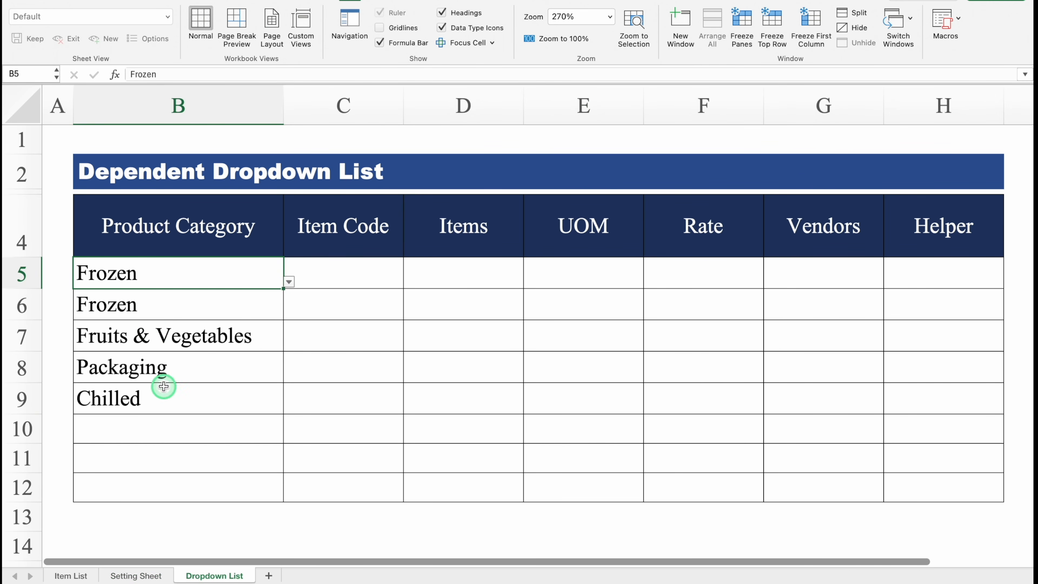
{"action": "left_click", "coordinate": [137, 575]}
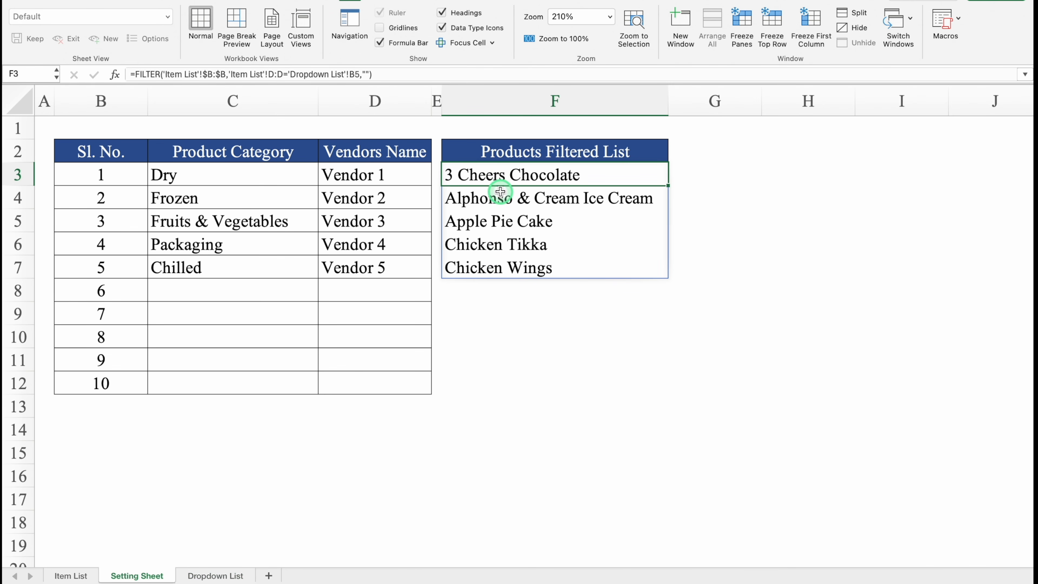
- Wrap the FILTER formula in F3 of the Setting Sheet in a UNIQUE function
{"action": "double_click", "coordinate": [470, 174]}
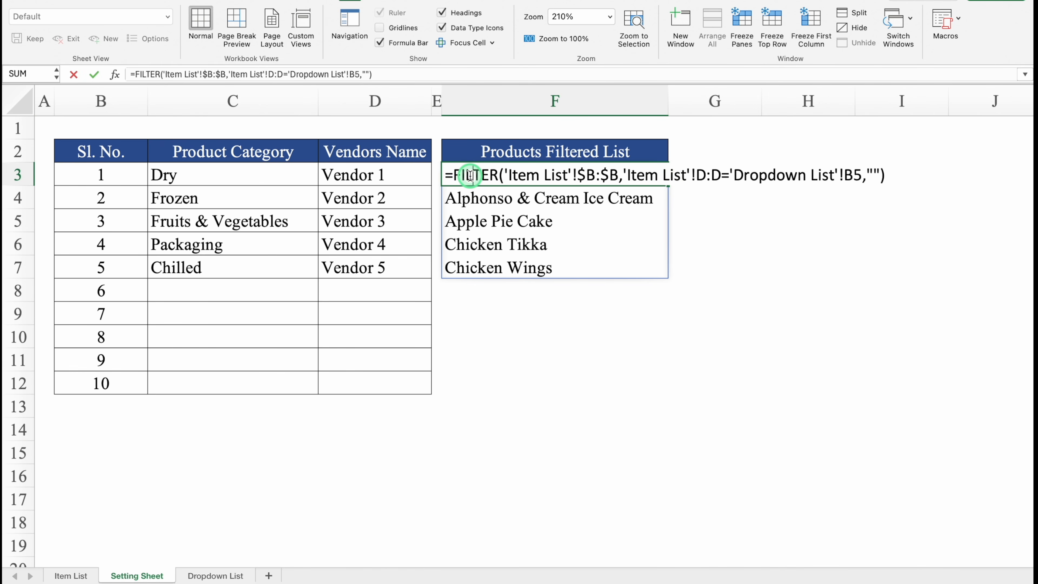
{"action": "left_click", "coordinate": [455, 174]}
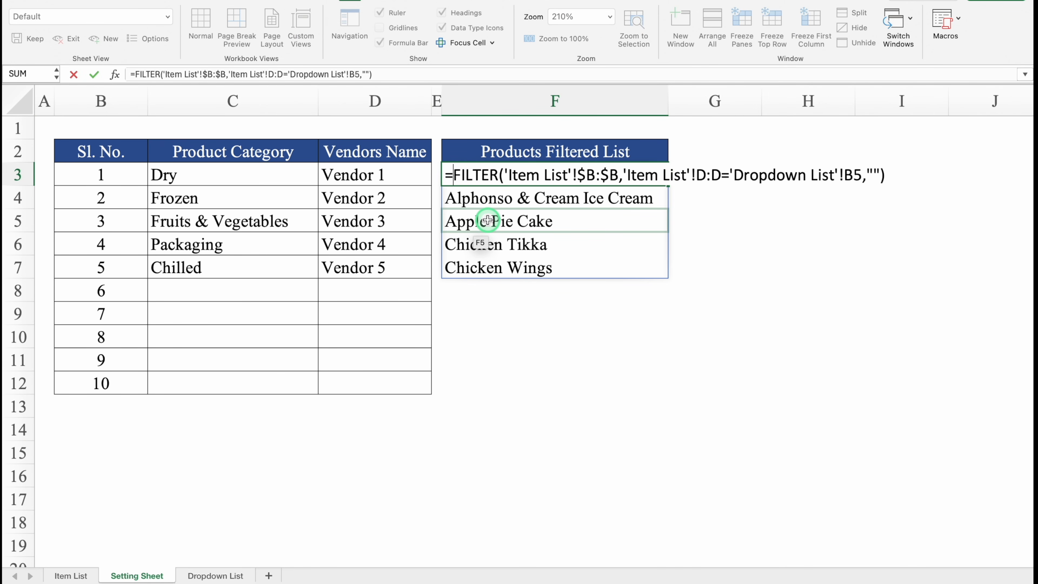
{"action": "type", "text": "UNI"}
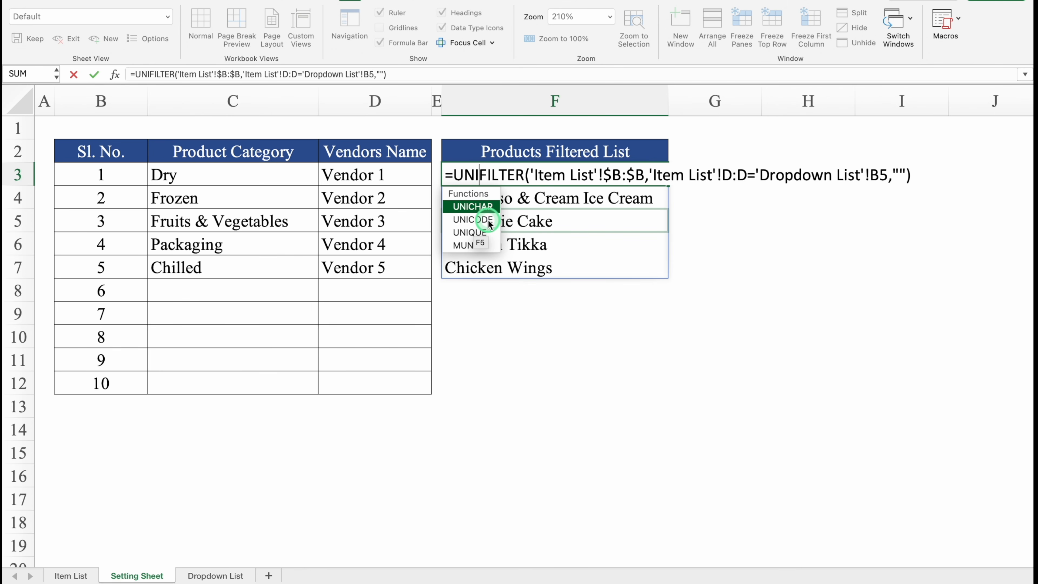
{"action": "double_click", "coordinate": [489, 233]}
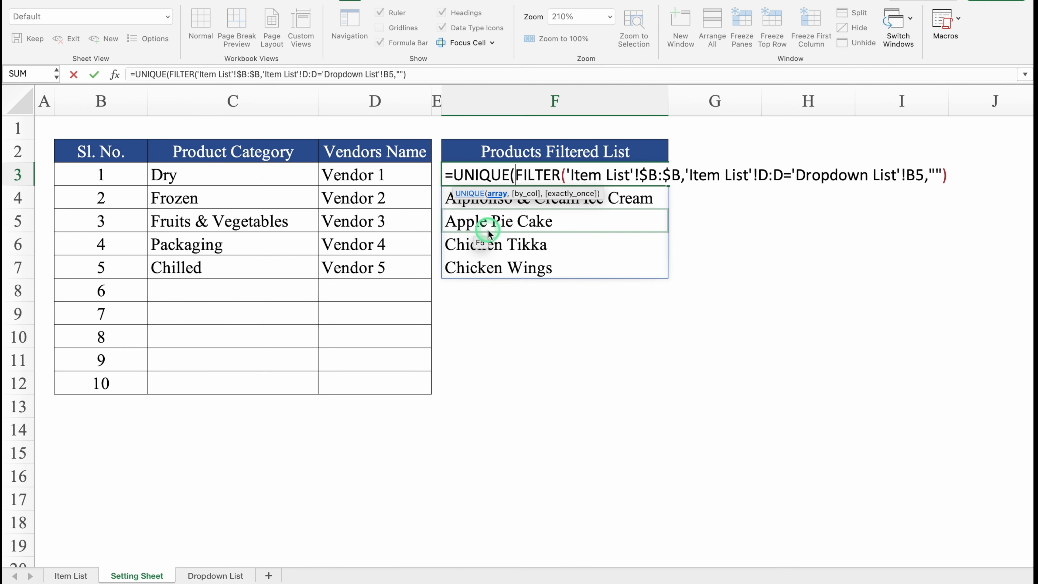
{"action": "left_click", "coordinate": [947, 180]}
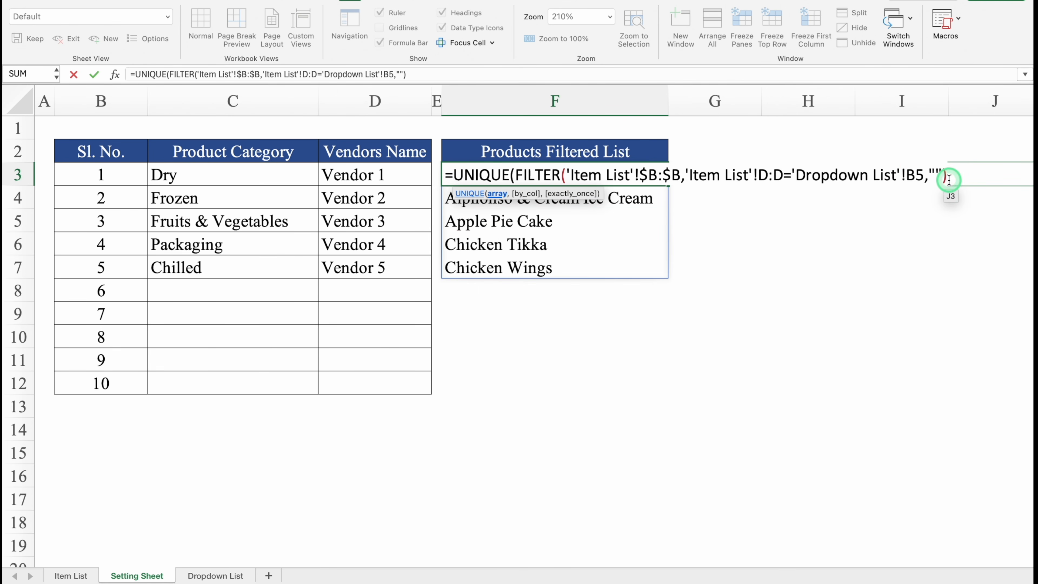
{"action": "type", "text": ")"}
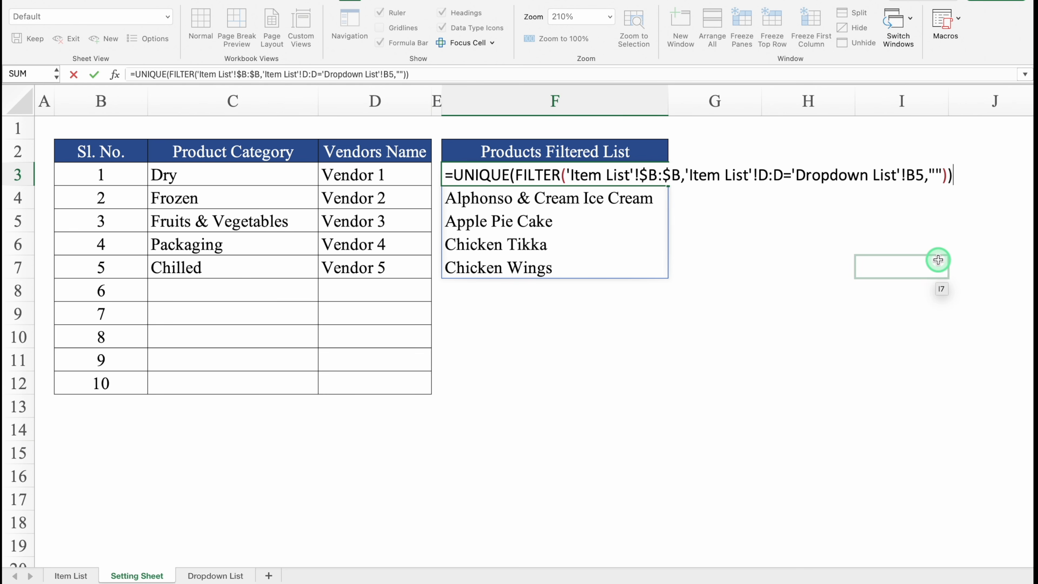
{"action": "key", "text": "Return"}
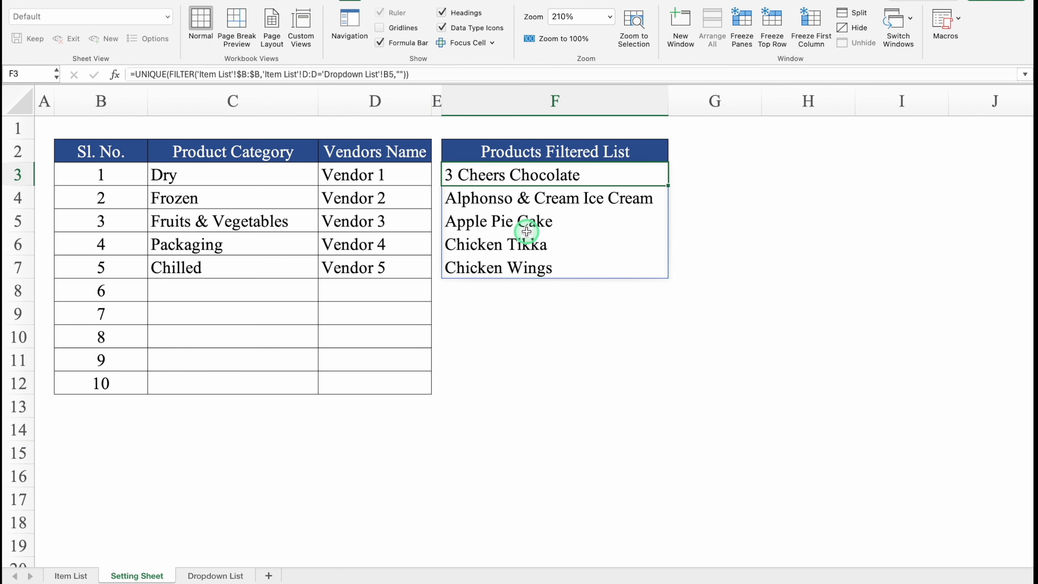
- Wrap the UNIQUE formula in F3 of the Setting Sheet in a SORT function
{"action": "double_click", "coordinate": [492, 175]}
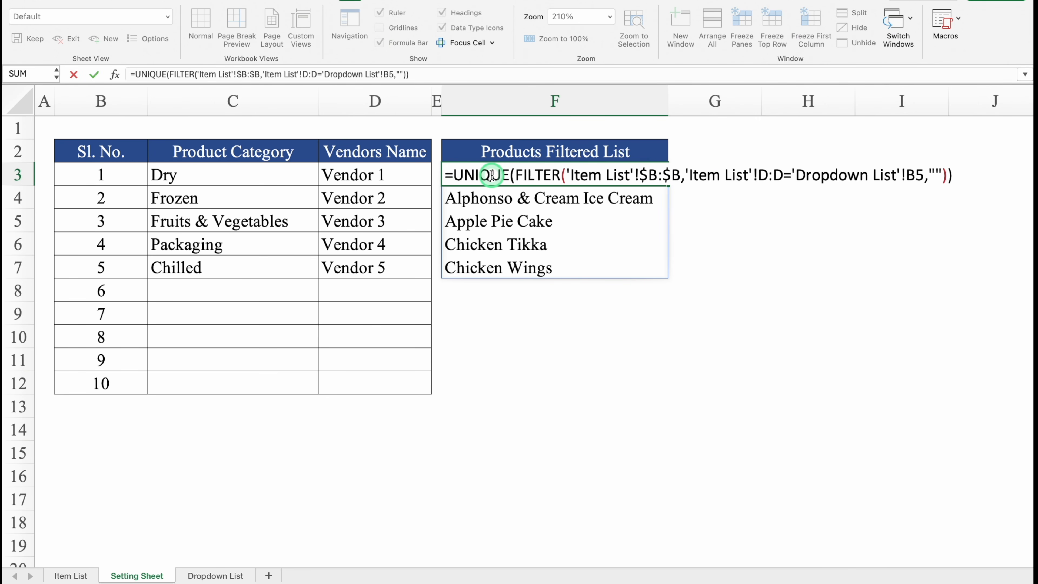
{"action": "left_click", "coordinate": [454, 177]}
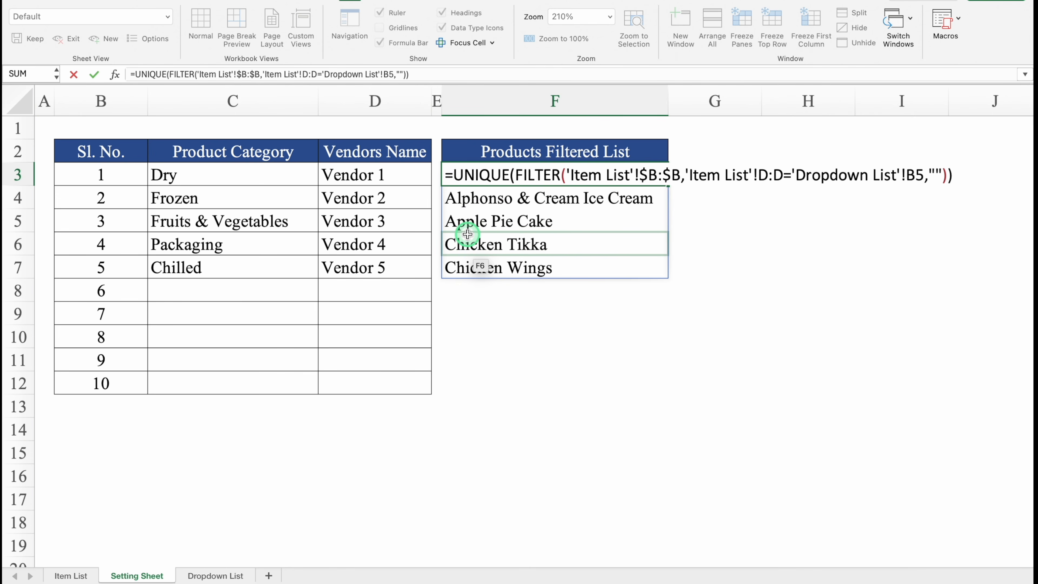
{"action": "type", "text": "SOR"}
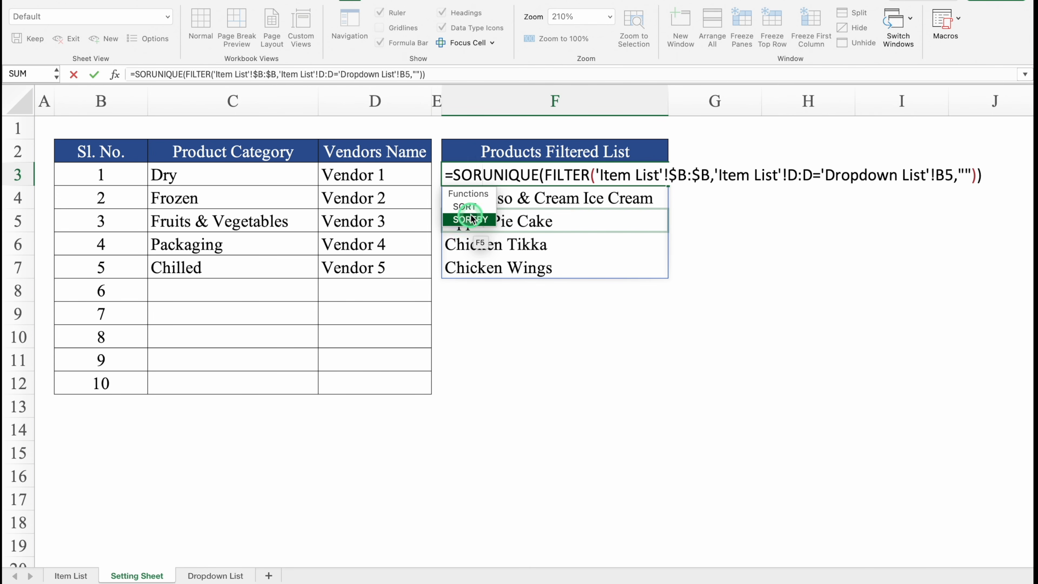
{"action": "double_click", "coordinate": [465, 207]}
{"action": "left_click", "coordinate": [999, 174]}
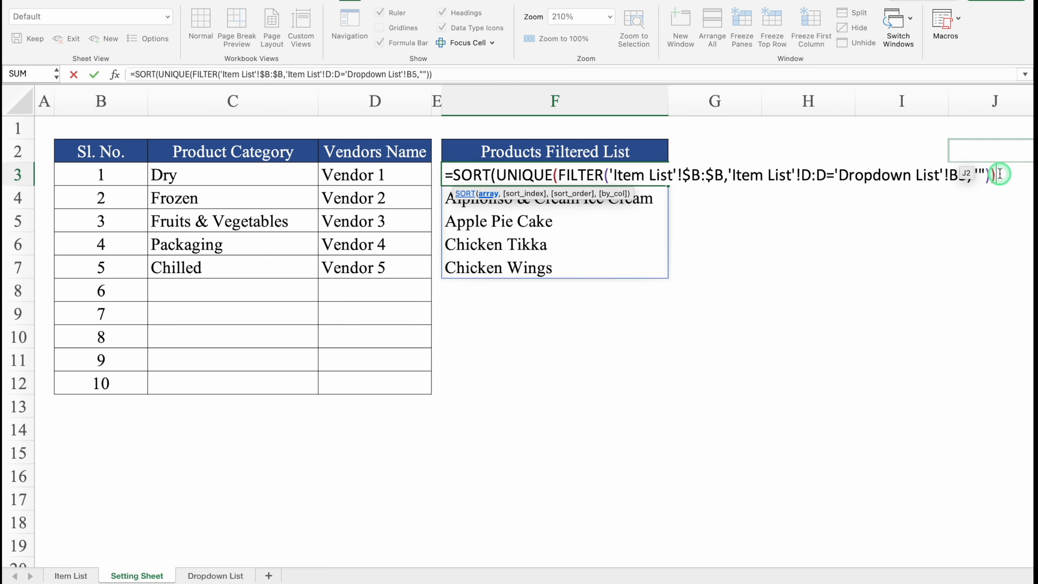
{"action": "type", "text": ")"}
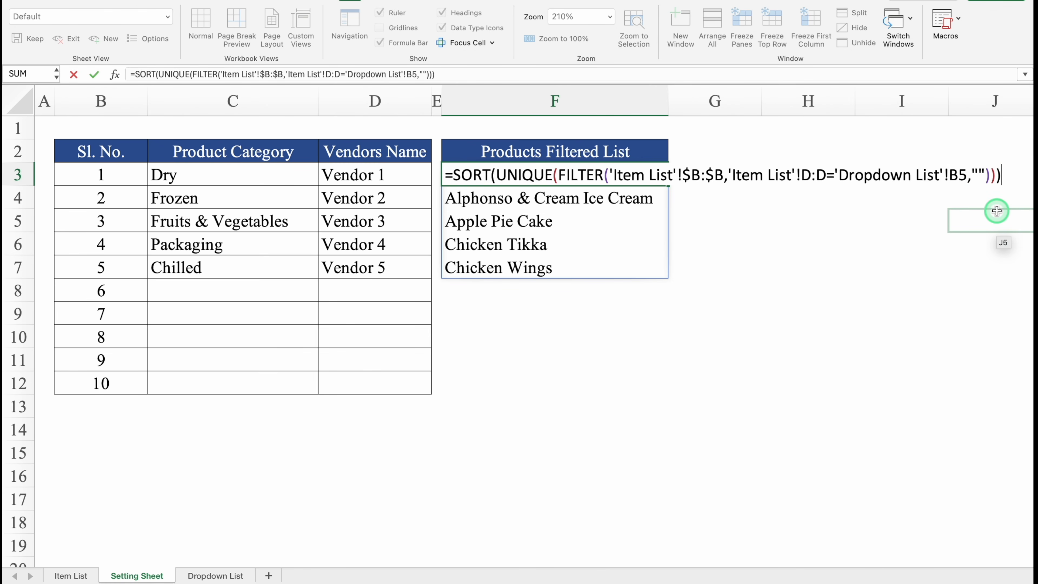
{"action": "left_click", "coordinate": [997, 210]}
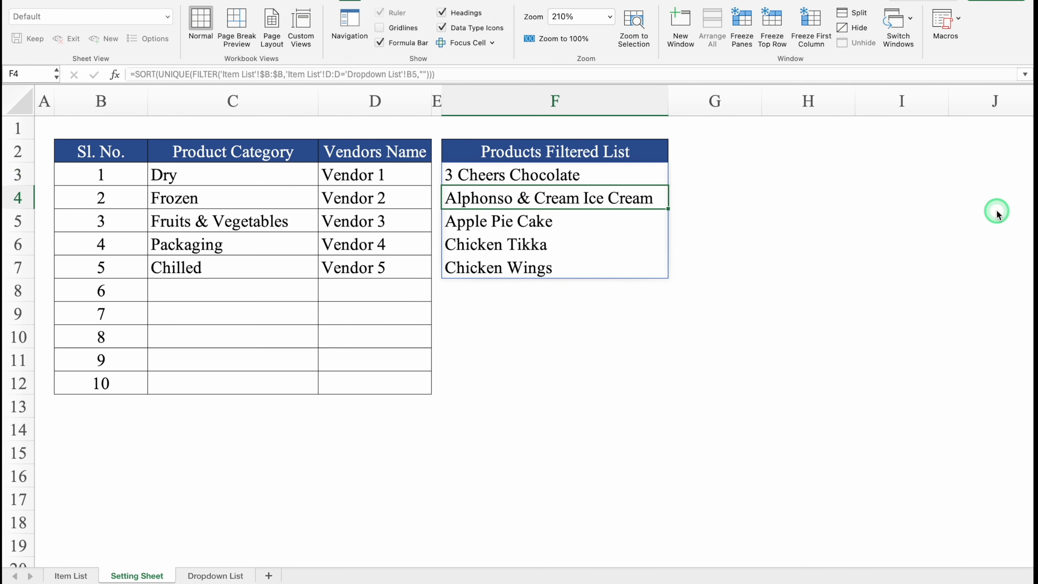
- Wrap the SORT formula in F3 in a TRANSPOSE function so the filtered products run across the row
{"action": "left_click", "coordinate": [535, 176]}
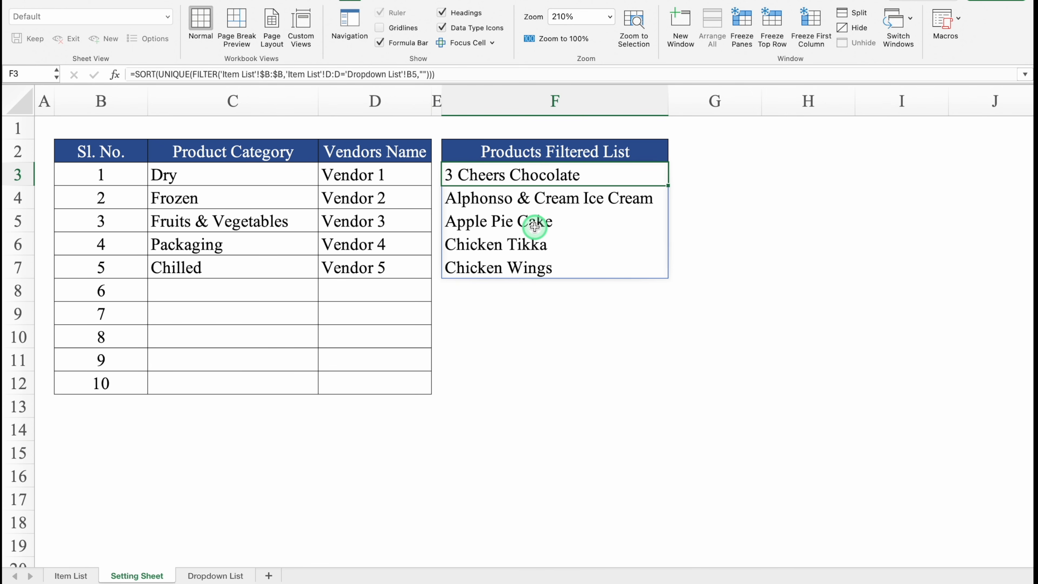
{"action": "double_click", "coordinate": [479, 174]}
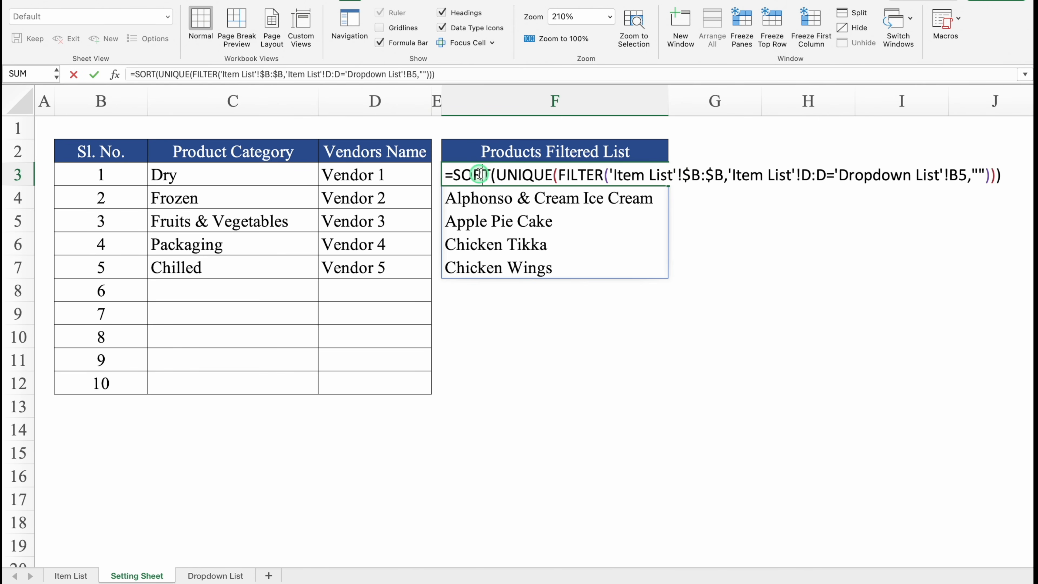
{"action": "left_click", "coordinate": [453, 174]}
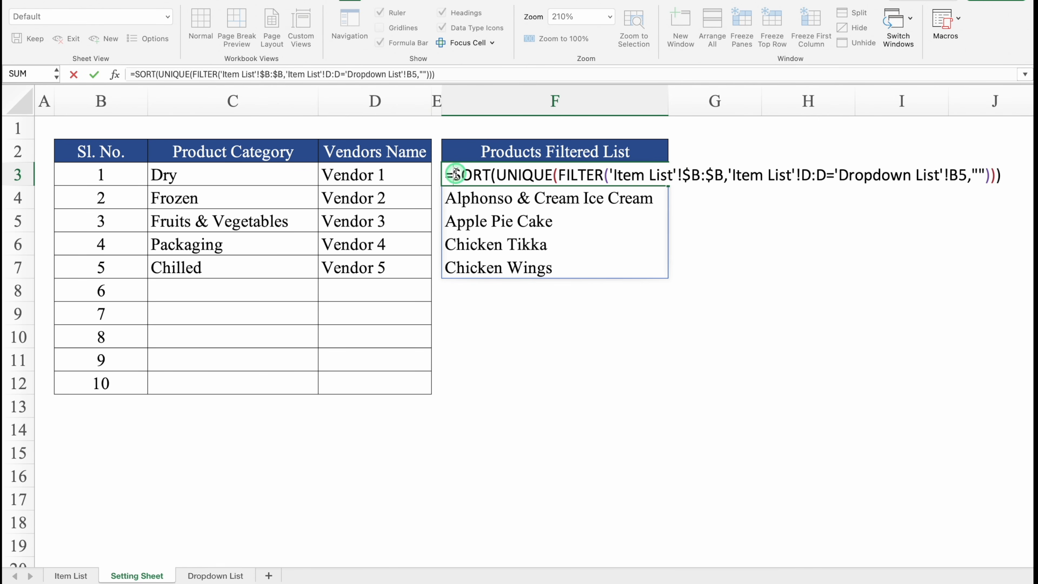
{"action": "left_click", "coordinate": [473, 216]}
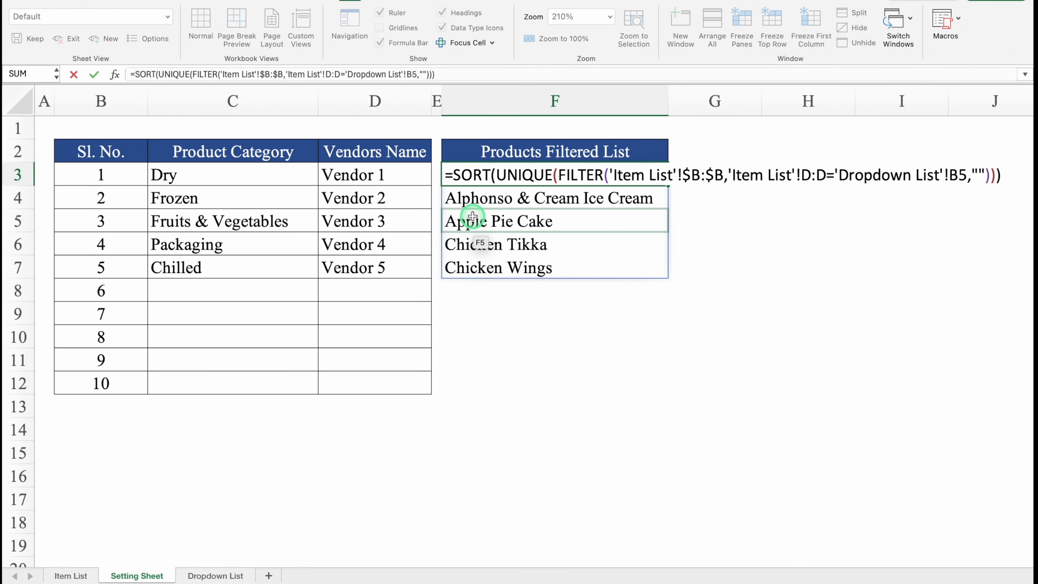
{"action": "type", "text": "TRA"}
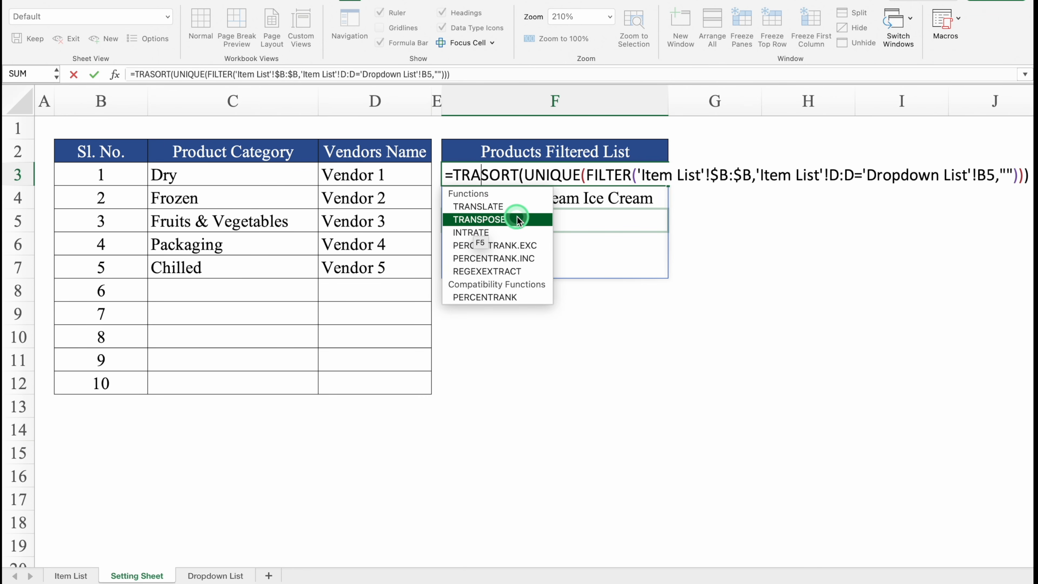
{"action": "double_click", "coordinate": [518, 220]}
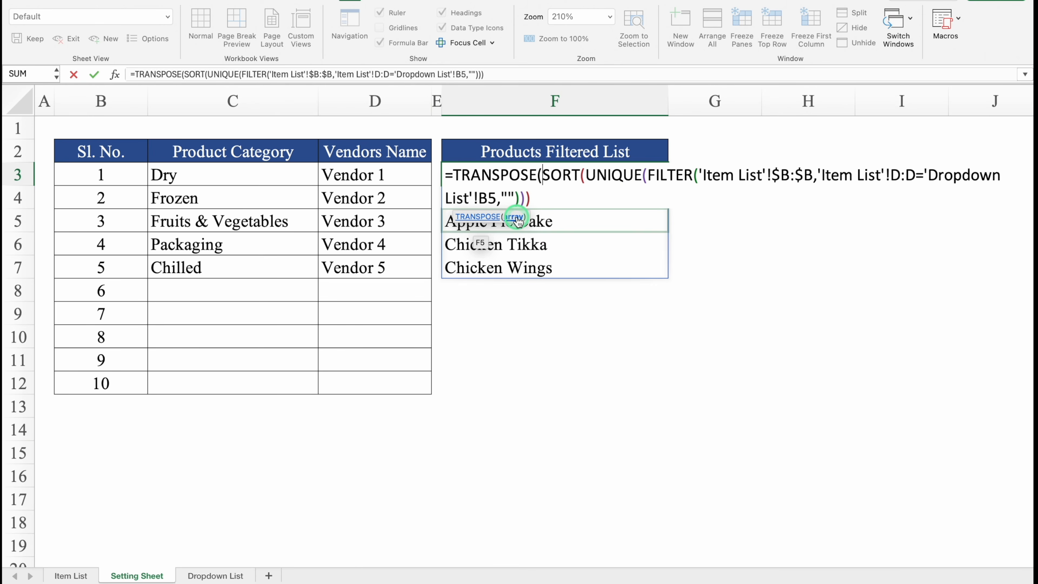
{"action": "key", "text": "End"}
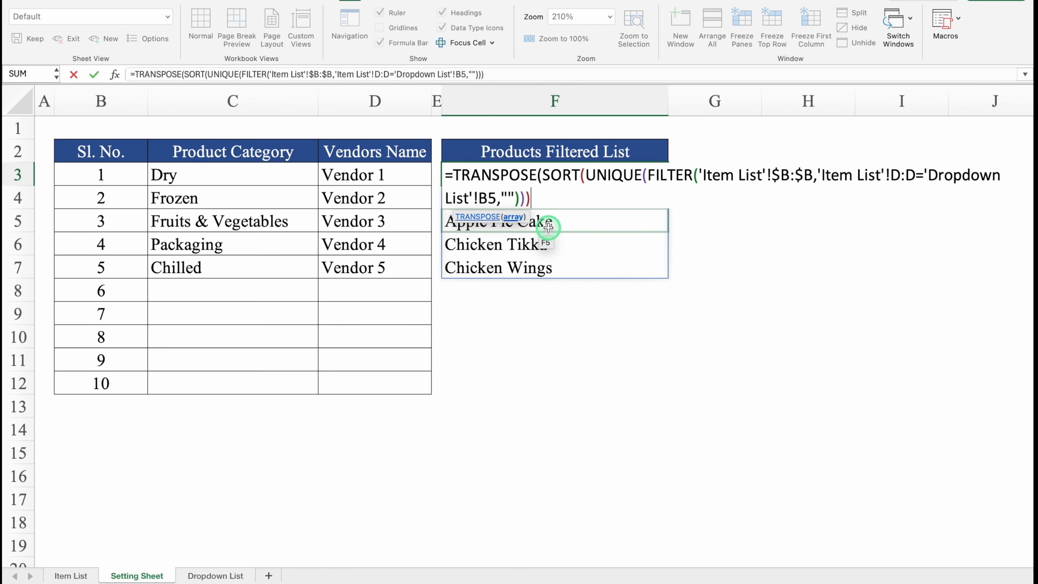
{"action": "type", "text": ")"}
{"action": "key", "text": "Return"}
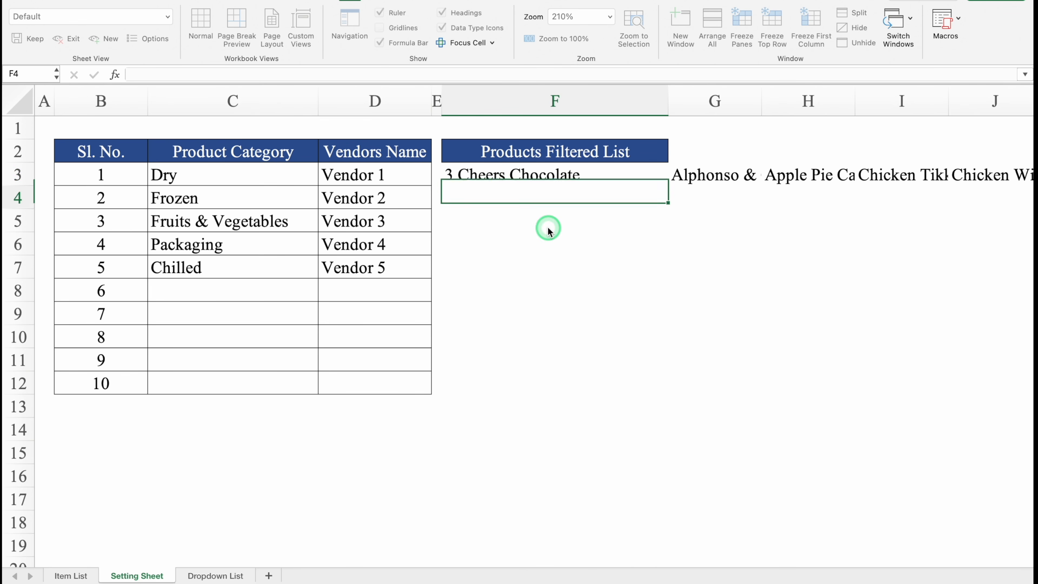
- Copy the TRANSPOSE formula from F3 down column F, well past the last numbered row of the category table
{"action": "left_click", "coordinate": [493, 174]}
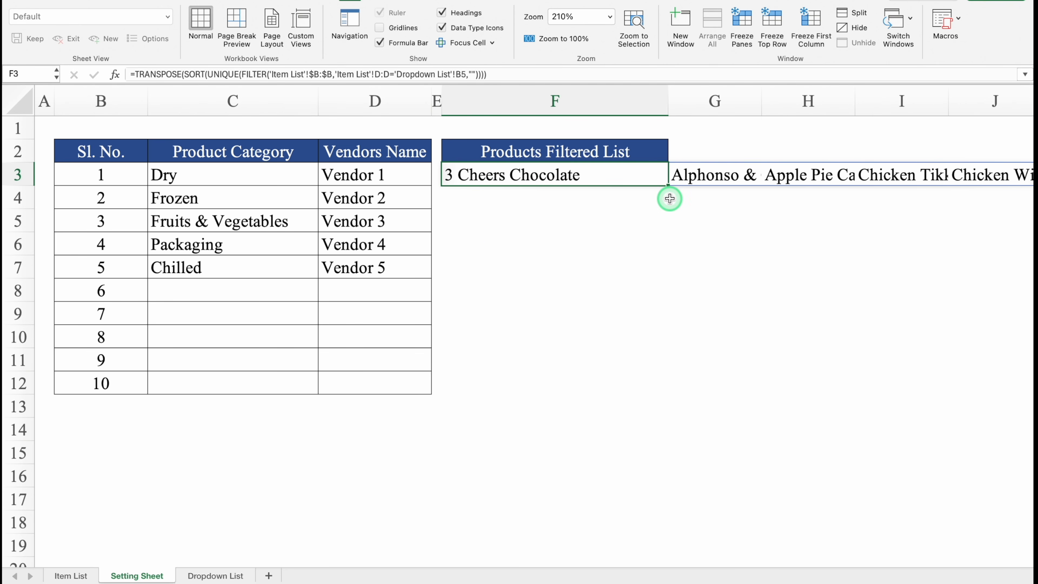
{"action": "left_click_drag", "start_coordinate": [668, 196], "coordinate": [674, 478]}
{"action": "scroll", "coordinate": [1027, 389], "scroll_direction": "up", "scroll_amount": 3}
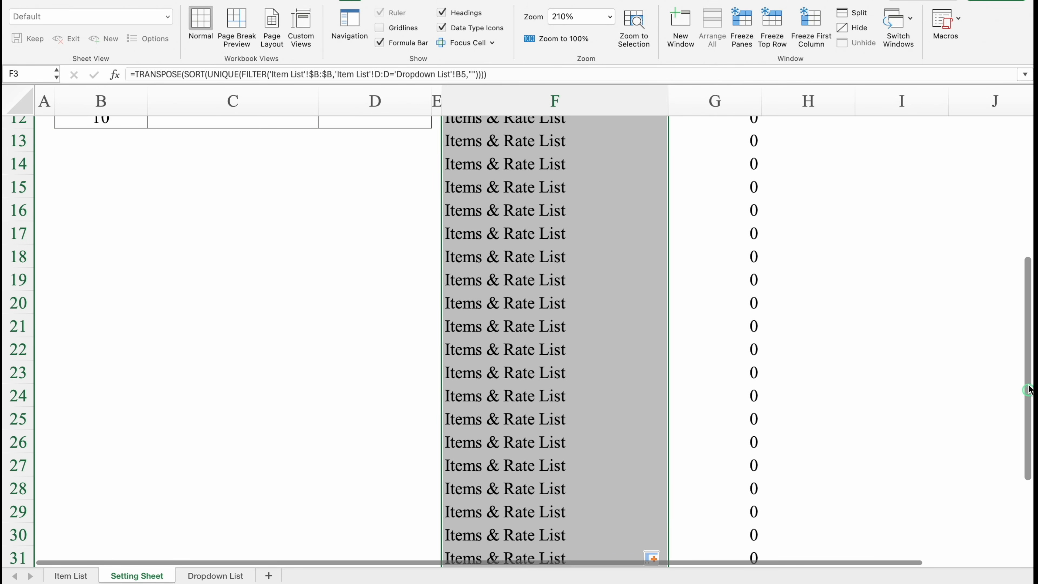
{"action": "scroll", "coordinate": [1028, 390], "scroll_direction": "up", "scroll_amount": 5}
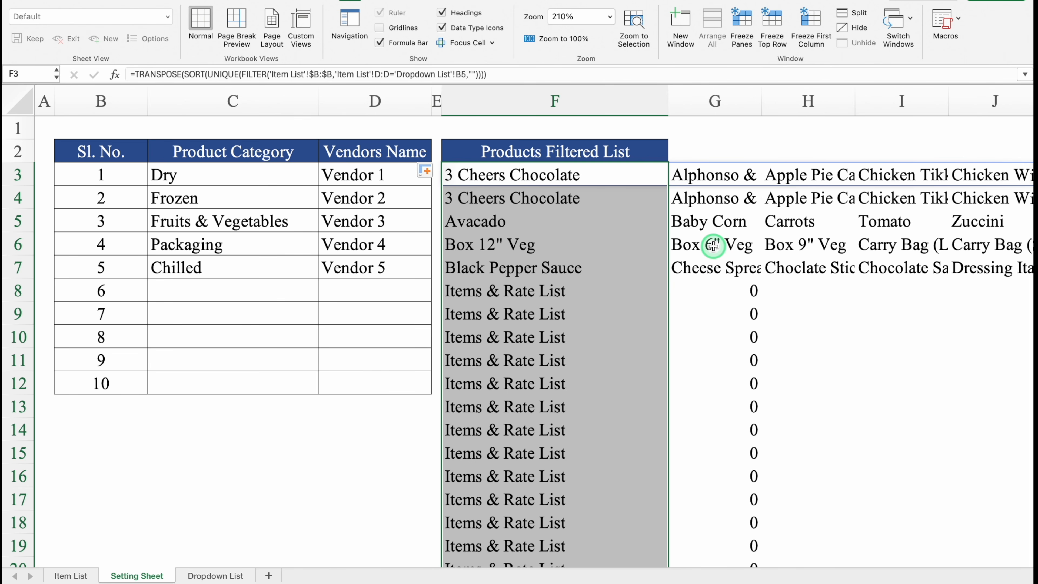
{"action": "left_click", "coordinate": [377, 428]}
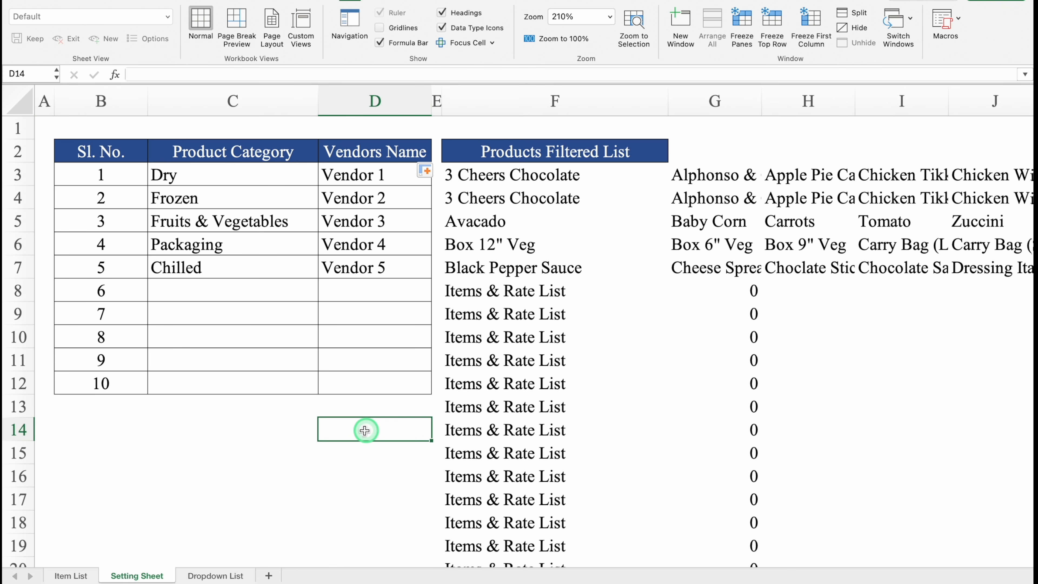
- Start a data validation rule for D5, under Items on the Dropdown List sheet, that allows a List
{"action": "left_click", "coordinate": [210, 576]}
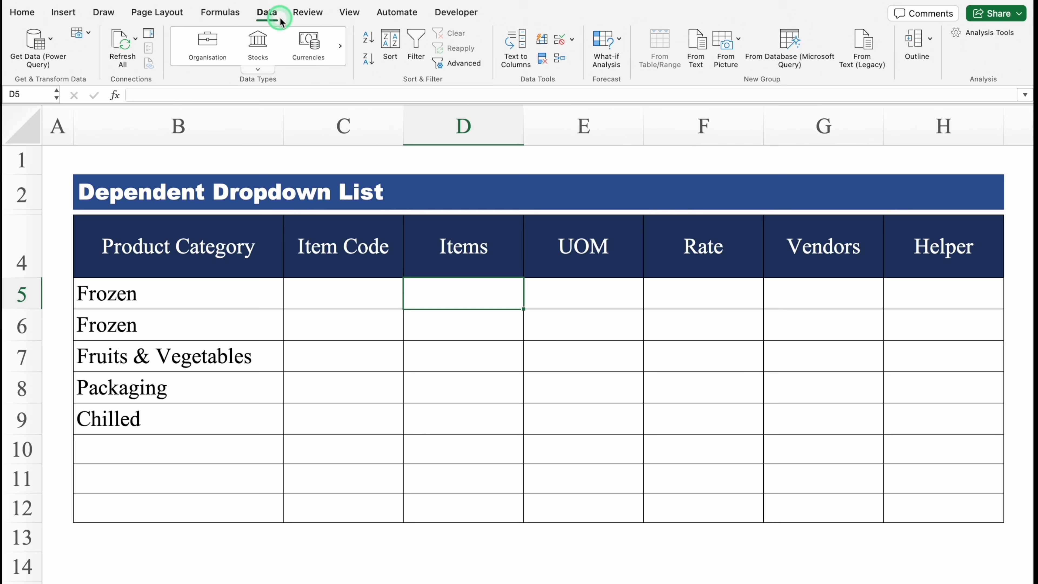
{"action": "left_click", "coordinate": [269, 12]}
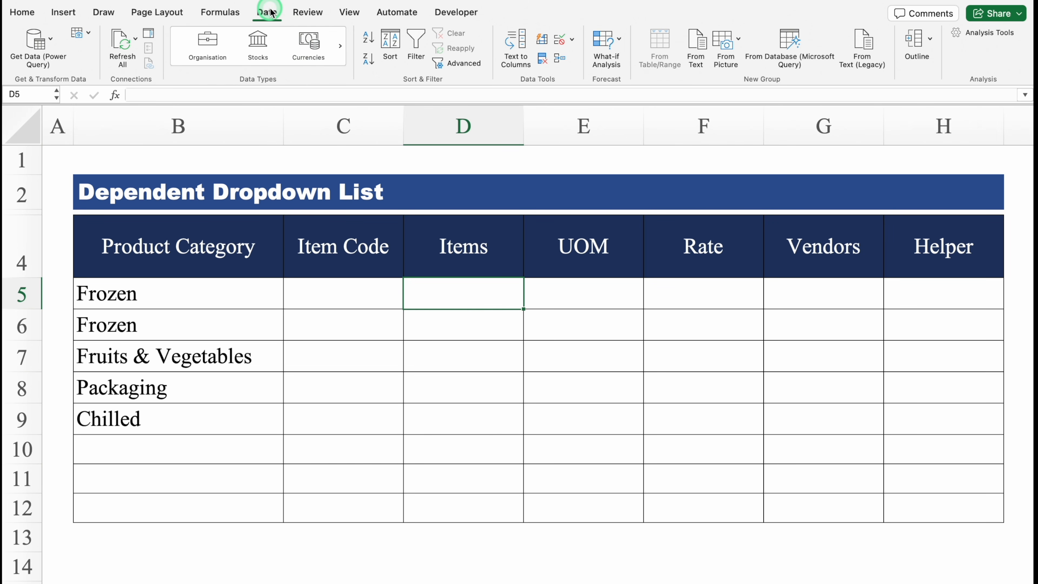
{"action": "left_click", "coordinate": [572, 39]}
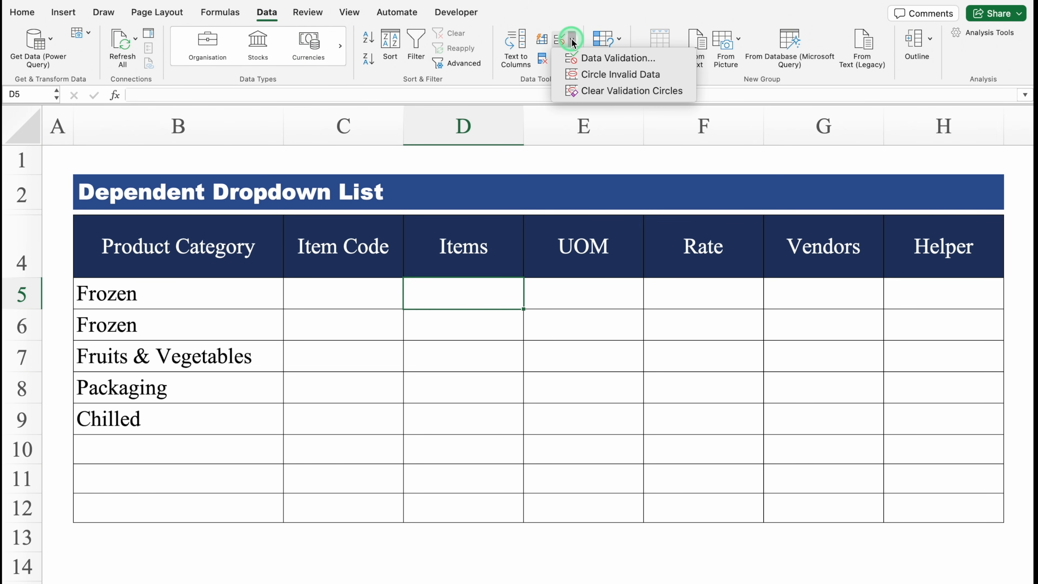
{"action": "left_click", "coordinate": [610, 59]}
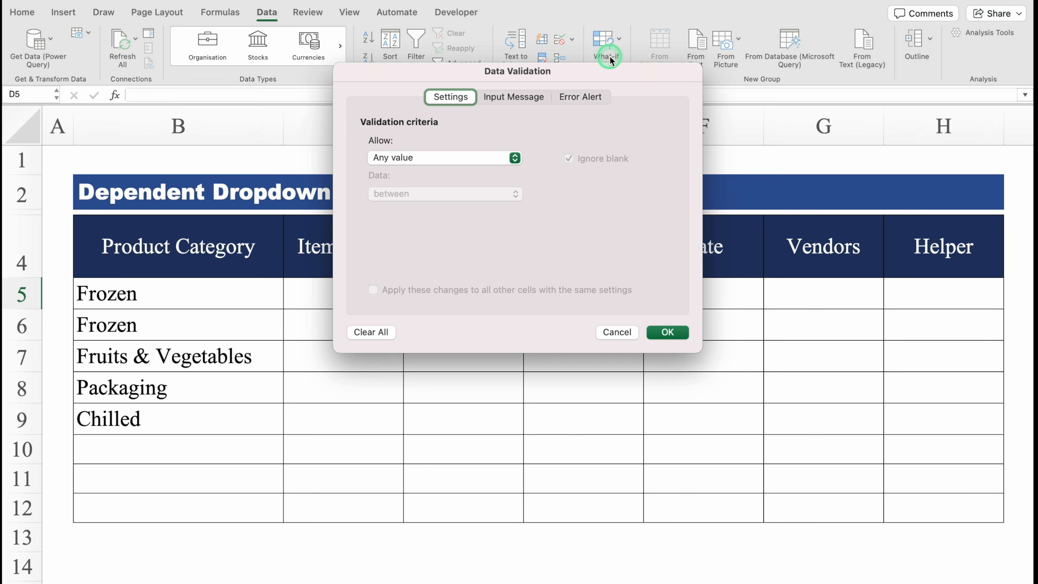
{"action": "left_click", "coordinate": [516, 157]}
{"action": "left_click", "coordinate": [433, 203]}
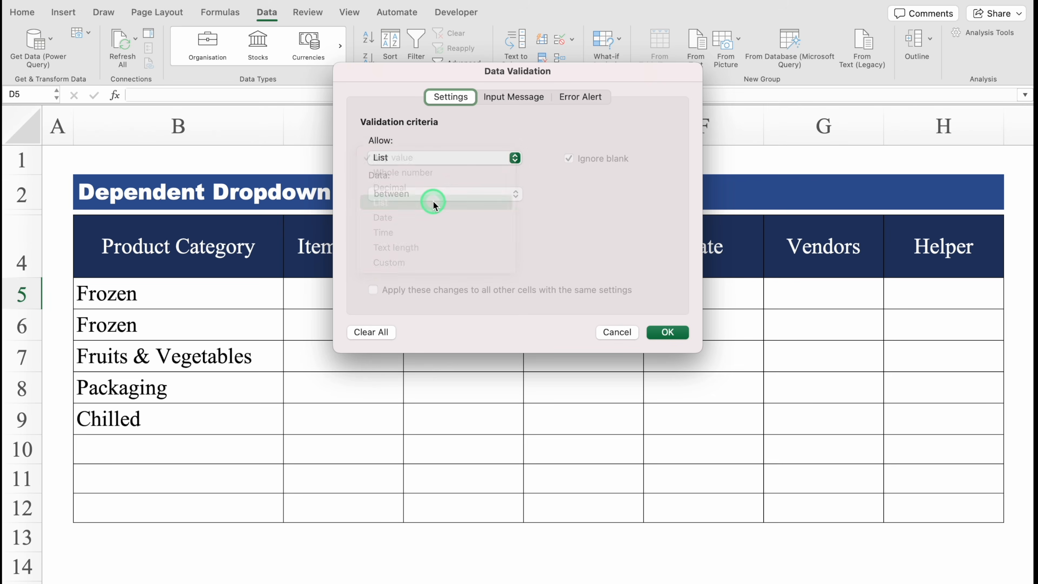
{"action": "left_click", "coordinate": [425, 231]}
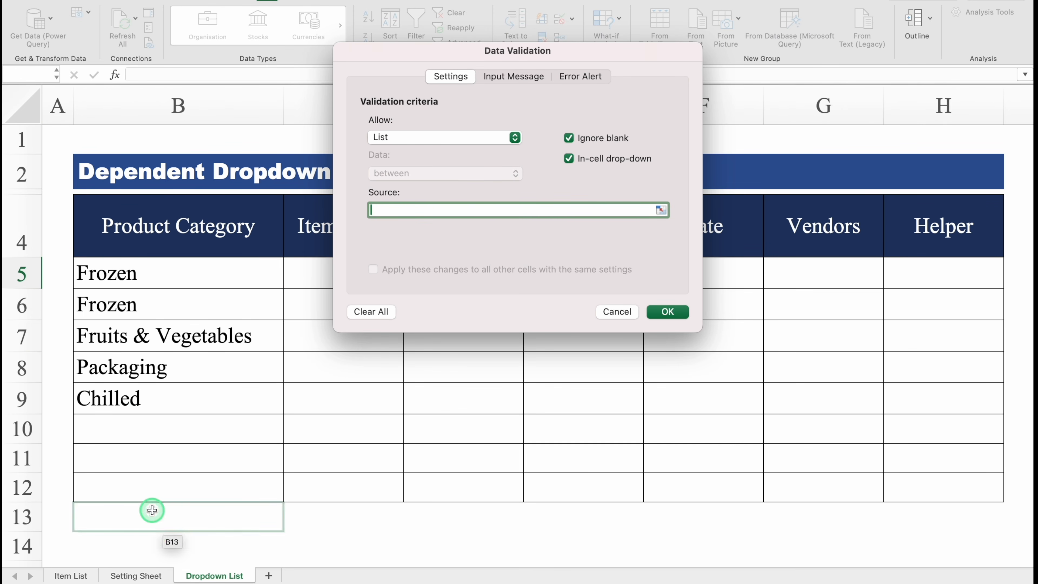
- Set the validation source to the spilled range ='Setting Sheet'!$F3#, with a relative row, and apply the rule
{"action": "left_click", "coordinate": [139, 576]}
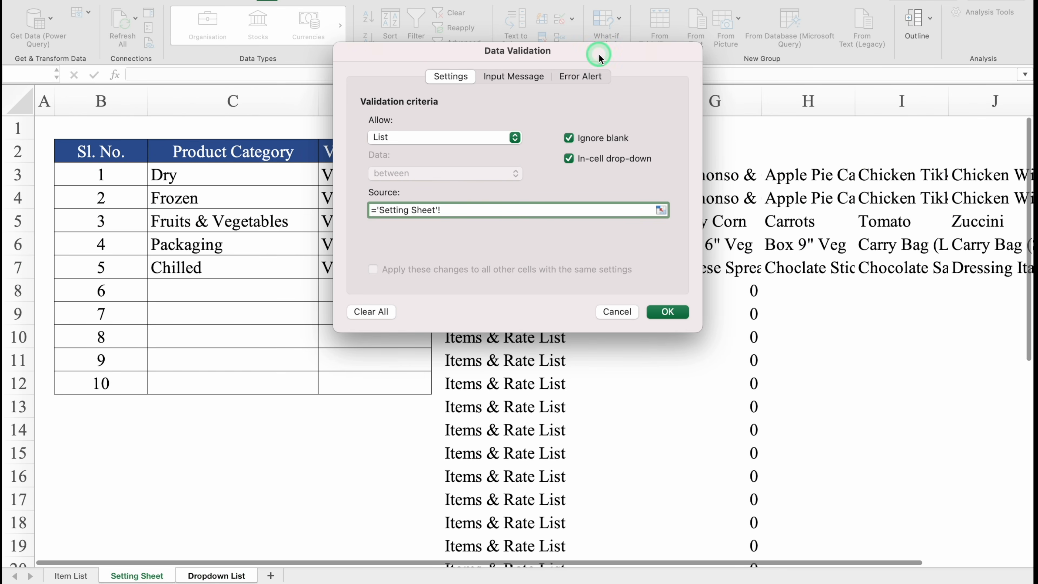
{"action": "left_click_drag", "start_coordinate": [598, 51], "coordinate": [305, 139]}
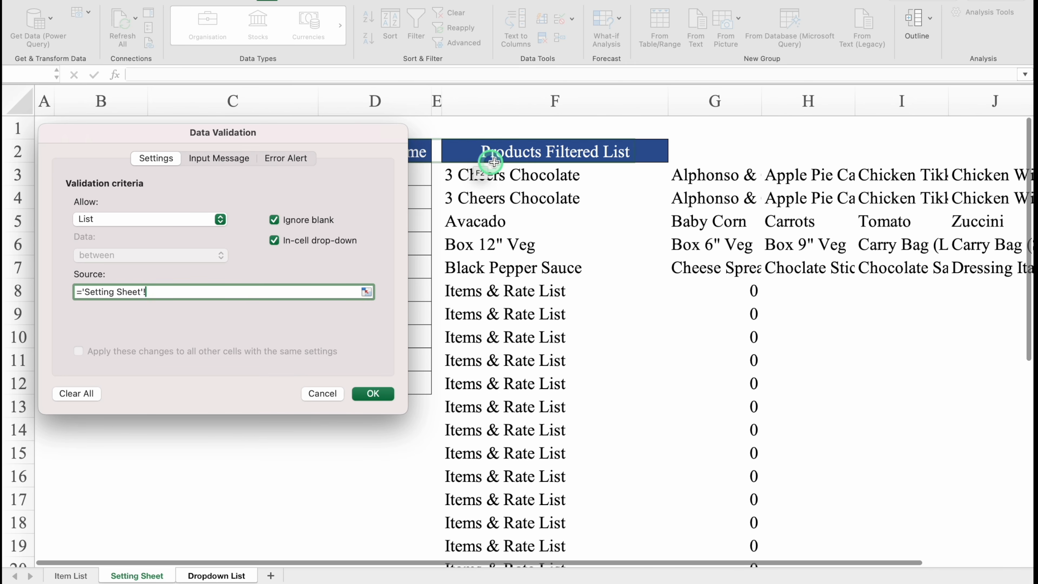
{"action": "left_click", "coordinate": [507, 170]}
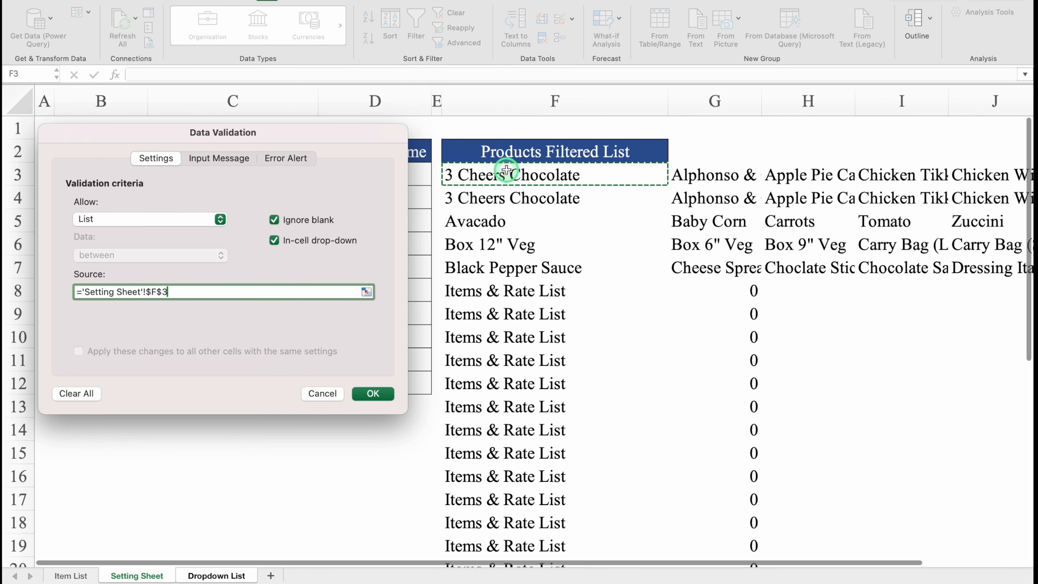
{"action": "left_click", "coordinate": [169, 293]}
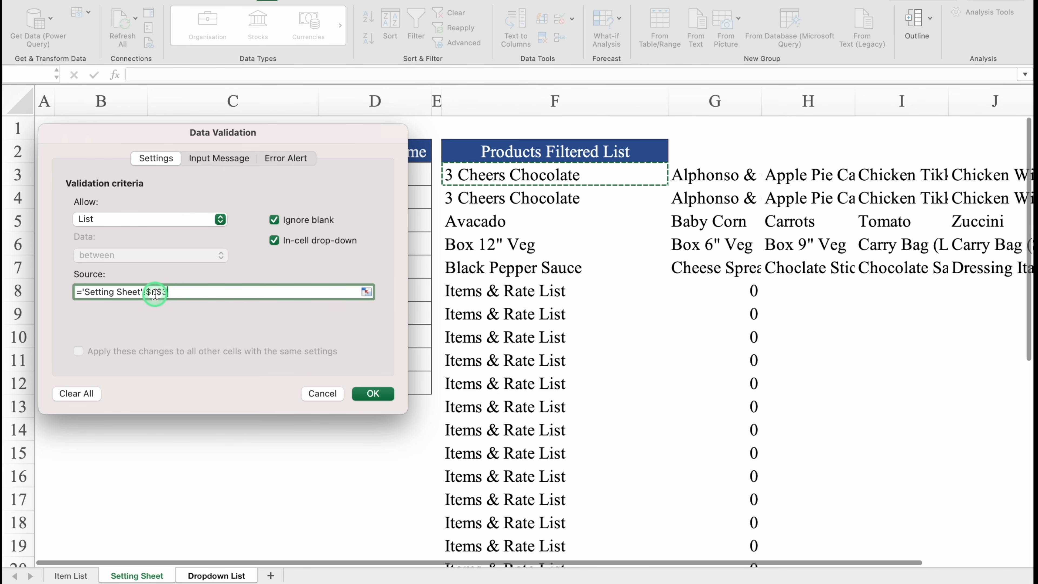
{"action": "left_click", "coordinate": [162, 293]}
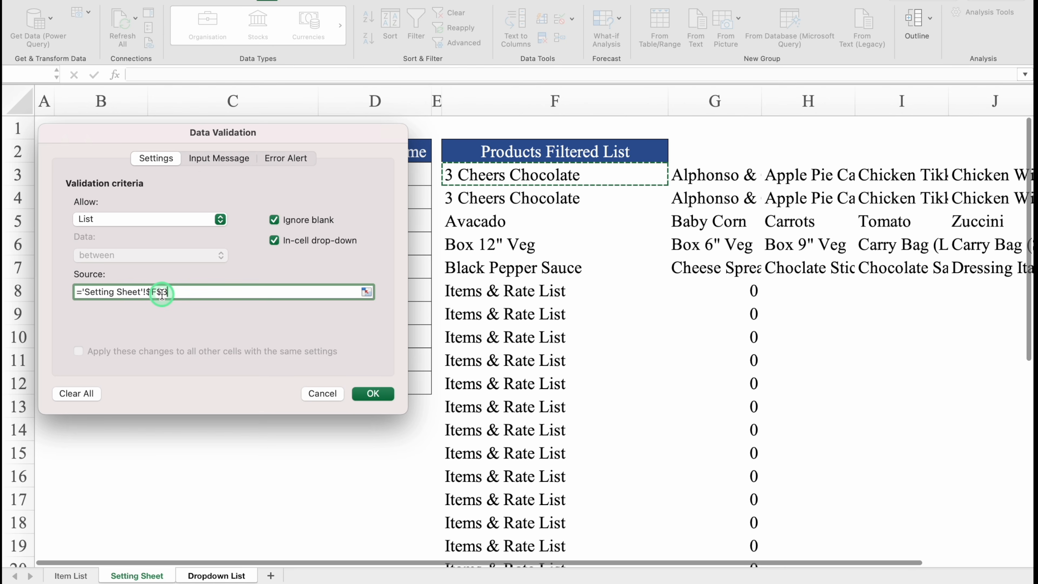
{"action": "left_click", "coordinate": [162, 295]}
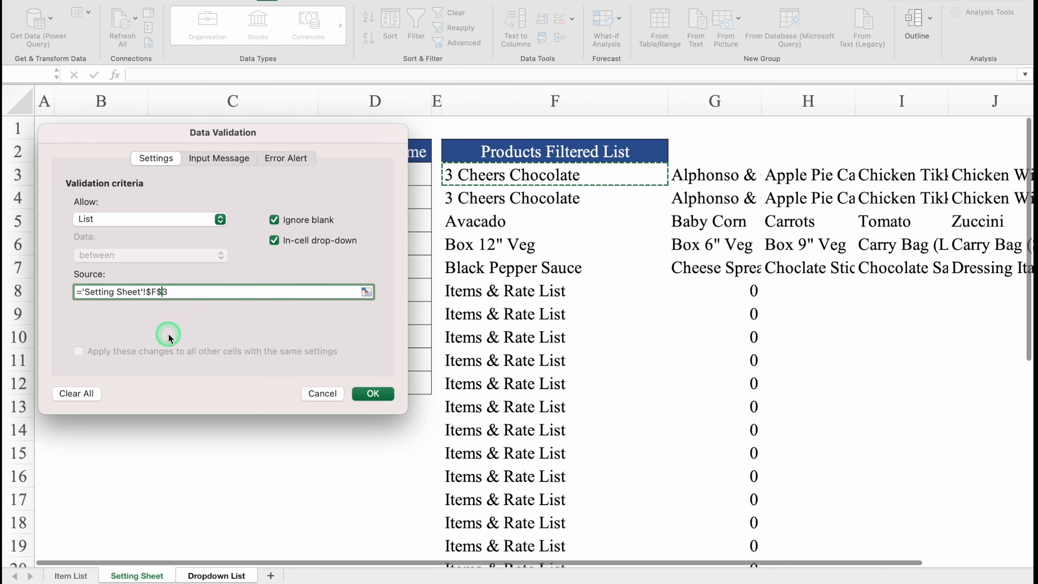
{"action": "key", "text": "BackSpace"}
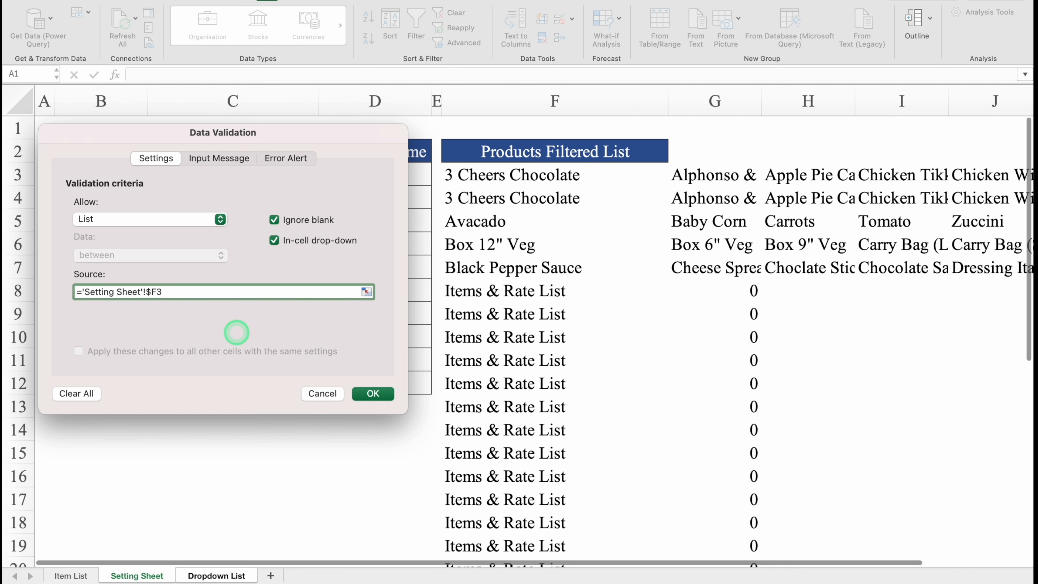
{"action": "key", "text": "Right"}
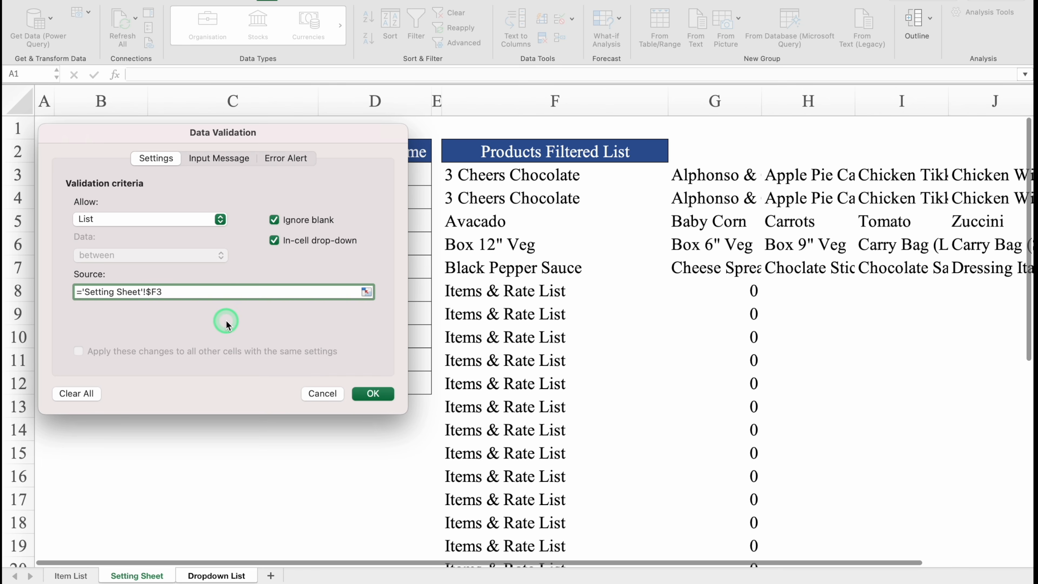
{"action": "type", "text": "#"}
{"action": "left_click", "coordinate": [372, 393]}
- Copy the dropdown from D5 down the Items column to D12 and open D5's list of choices
{"action": "left_click", "coordinate": [529, 281]}
{"action": "left_click", "coordinate": [489, 269]}
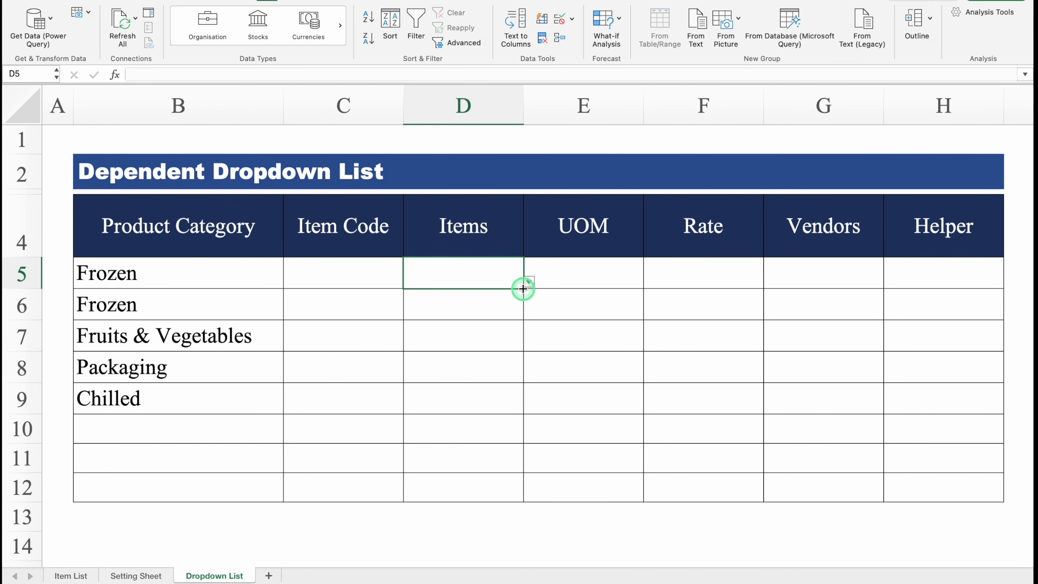
{"action": "left_click_drag", "start_coordinate": [521, 287], "coordinate": [510, 492]}
{"action": "left_click", "coordinate": [474, 279]}
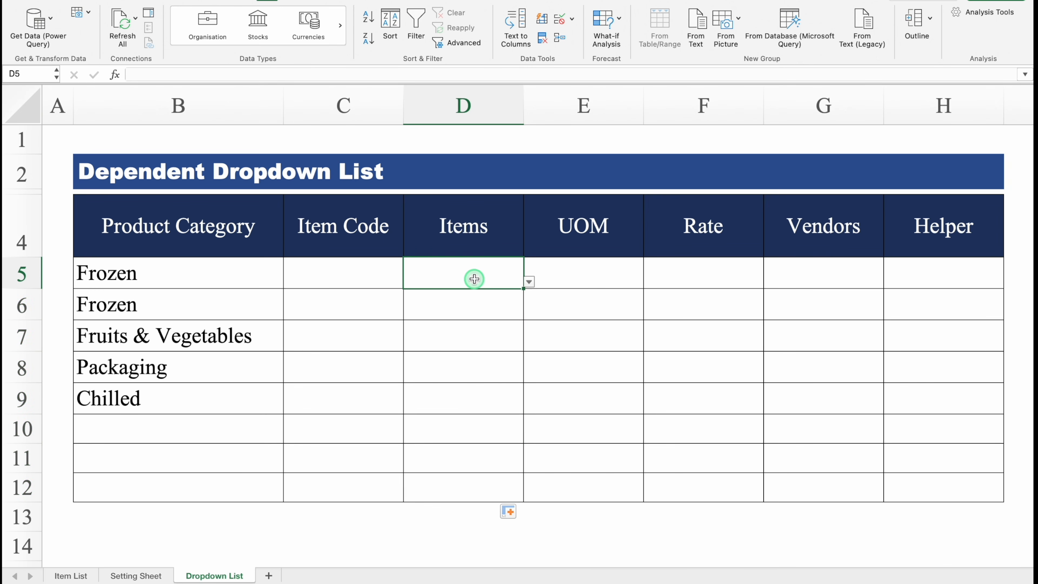
{"action": "left_click", "coordinate": [529, 281]}
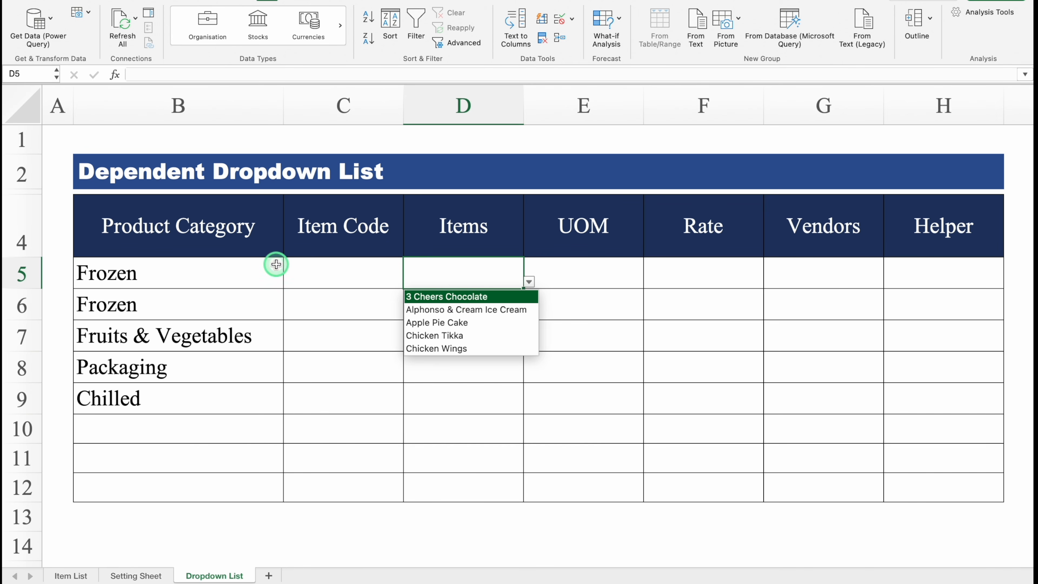
- Choose Dry as the product category in B5 and open the list of choices in D5 under Items
{"action": "left_click", "coordinate": [246, 273]}
{"action": "left_click", "coordinate": [245, 273]}
{"action": "left_click", "coordinate": [289, 281]}
{"action": "left_click", "coordinate": [147, 297]}
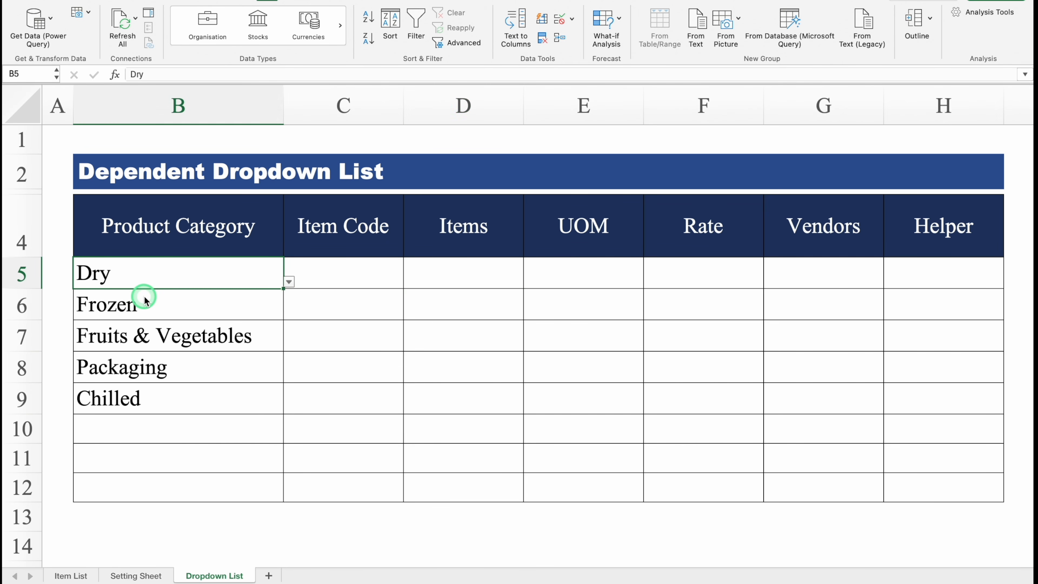
{"action": "left_click", "coordinate": [438, 272]}
{"action": "left_click", "coordinate": [528, 281]}
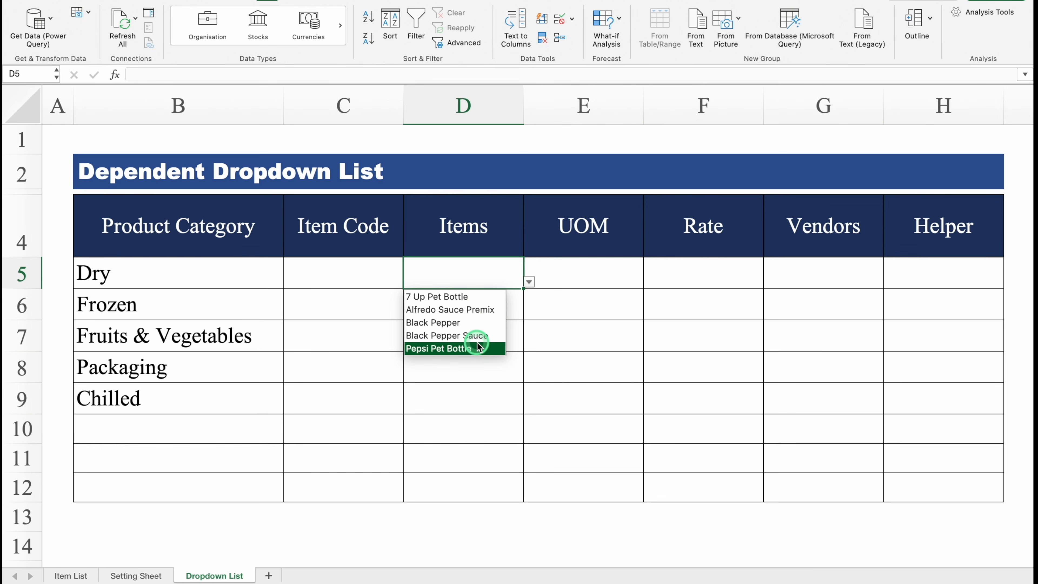
- Start a VLOOKUP formula in C5, under Item Code, with D5 as the lookup value
{"action": "left_click", "coordinate": [345, 276]}
{"action": "left_click", "coordinate": [356, 276]}
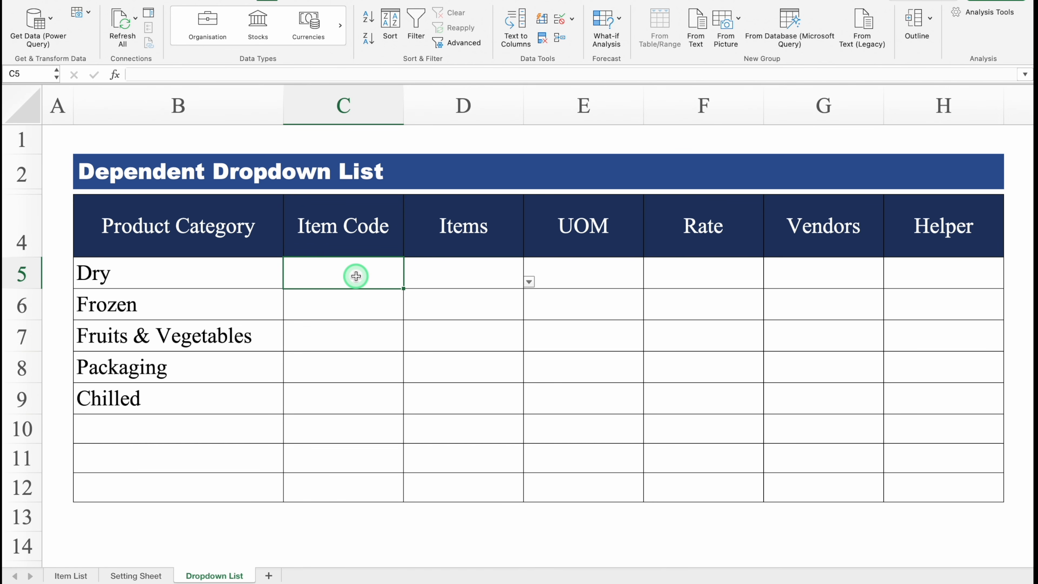
{"action": "type", "text": "="}
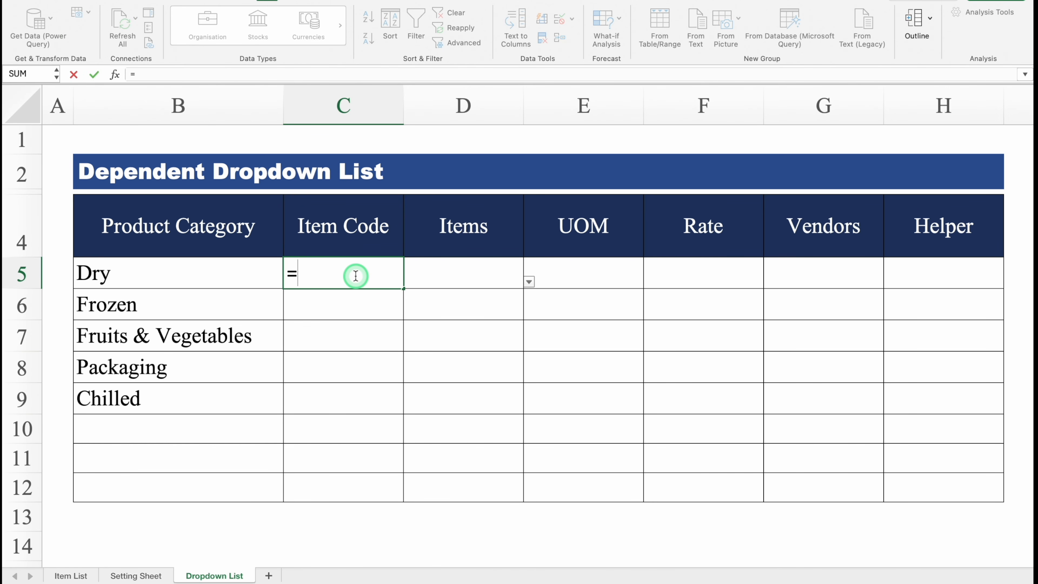
{"action": "type", "text": "vl"}
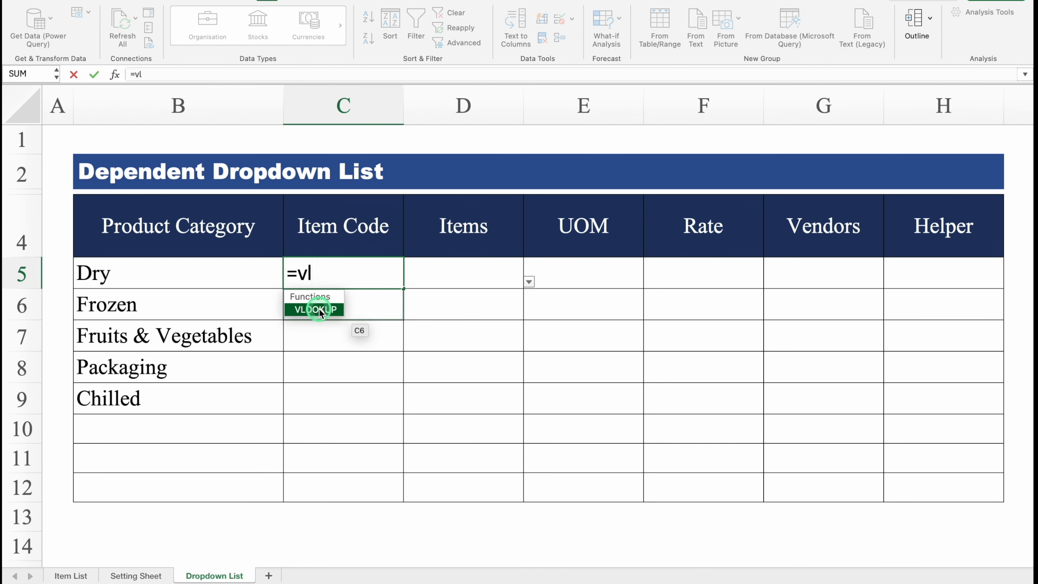
{"action": "double_click", "coordinate": [319, 311]}
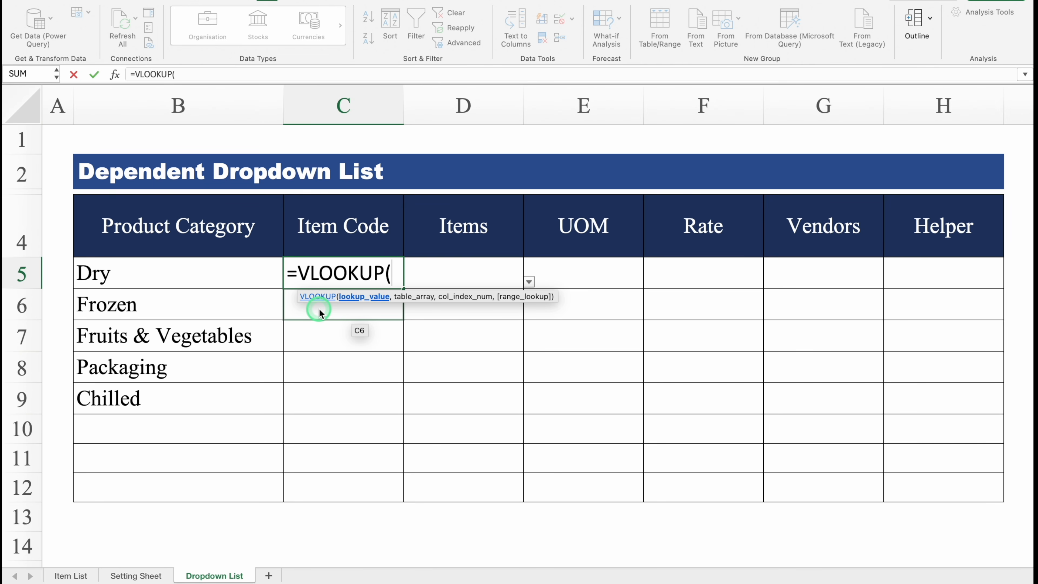
{"action": "left_click", "coordinate": [479, 271]}
{"action": "type", "text": ","}
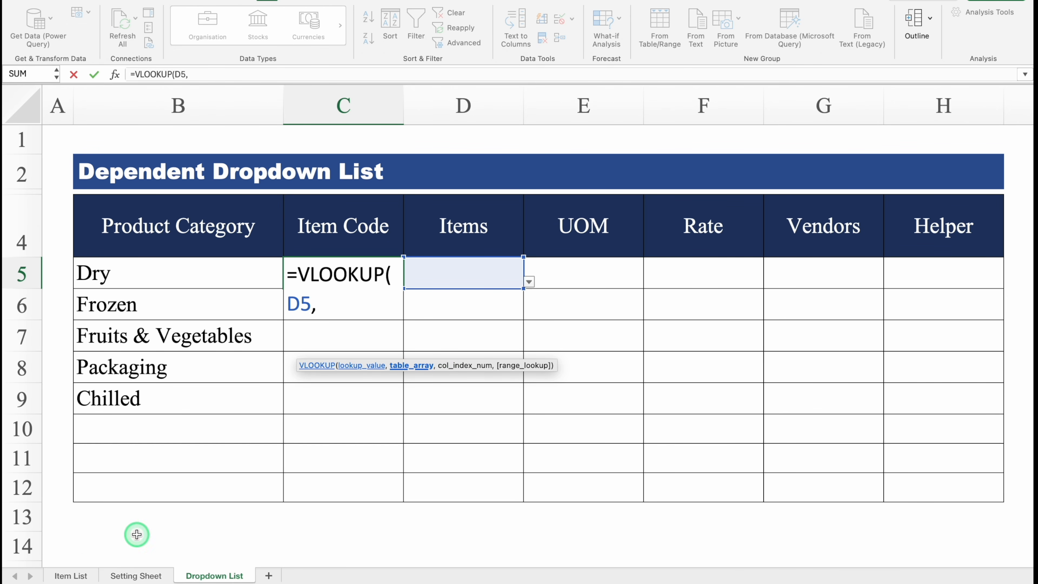
- Complete the lookup with absolute columns $B:$F of the Item List sheet, column index 2 and match type 0
{"action": "left_click", "coordinate": [77, 576]}
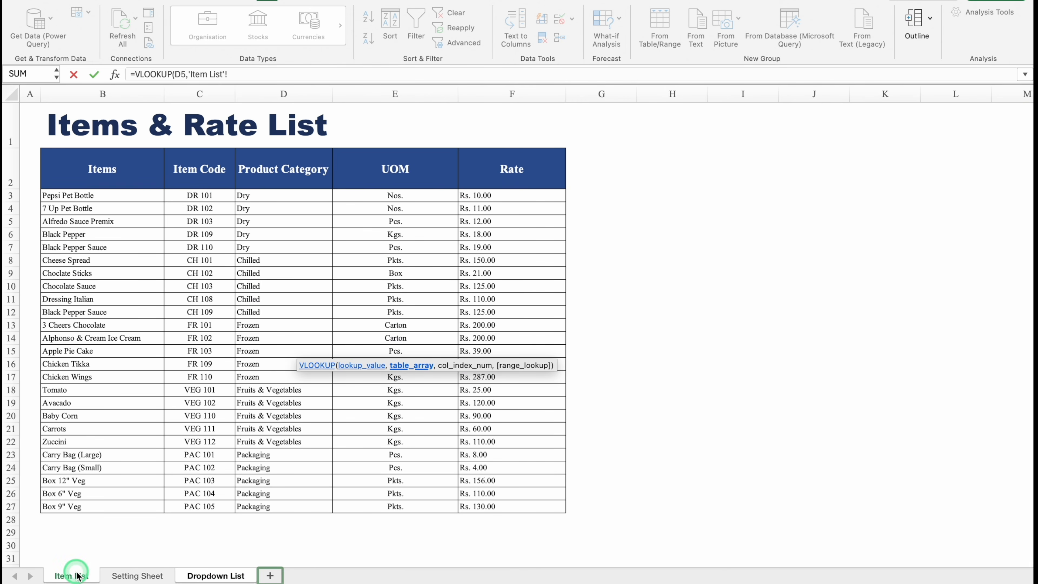
{"action": "left_click_drag", "start_coordinate": [102, 94], "coordinate": [499, 117]}
{"action": "key", "text": "F4"}
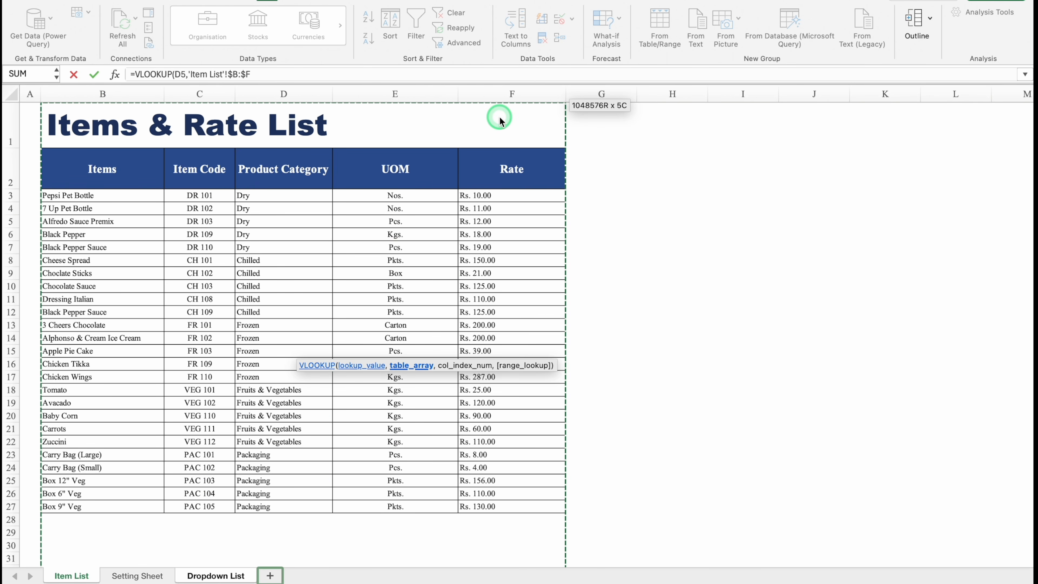
{"action": "type", "text": ","}
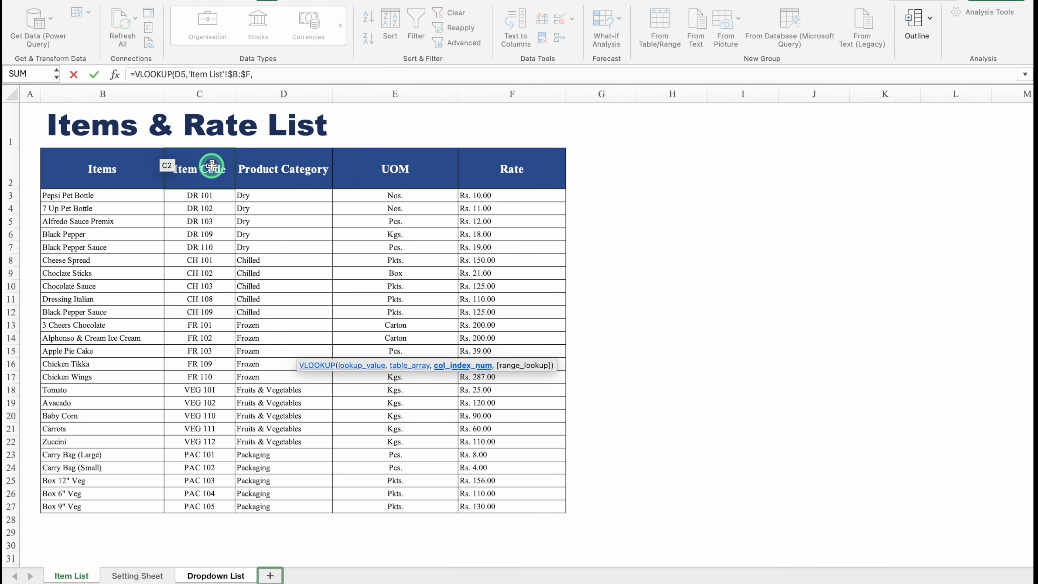
{"action": "type", "text": "2,0"}
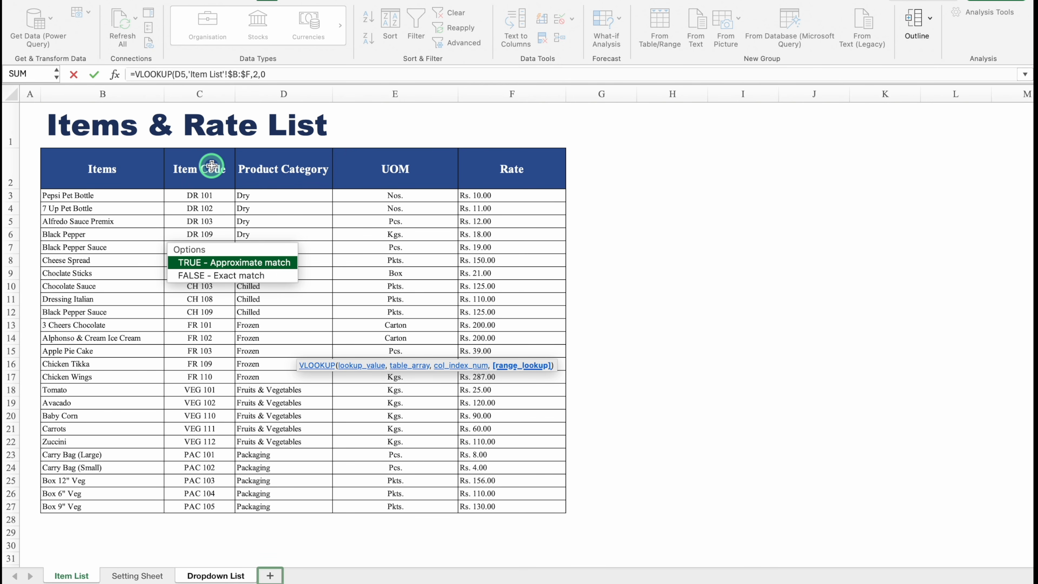
{"action": "type", "text": ")"}
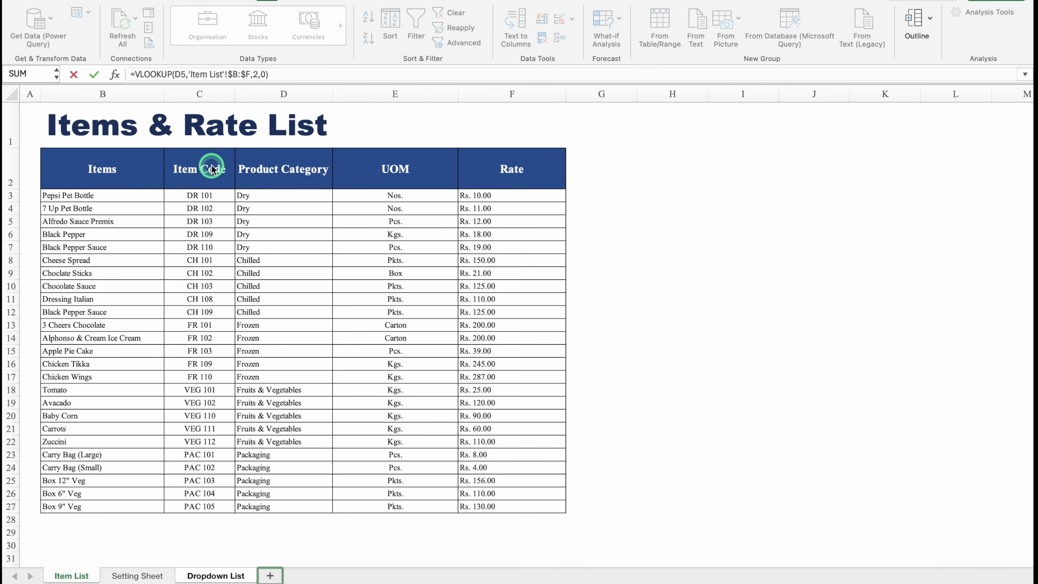
{"action": "key", "text": "Return"}
{"action": "left_click", "coordinate": [386, 270]}
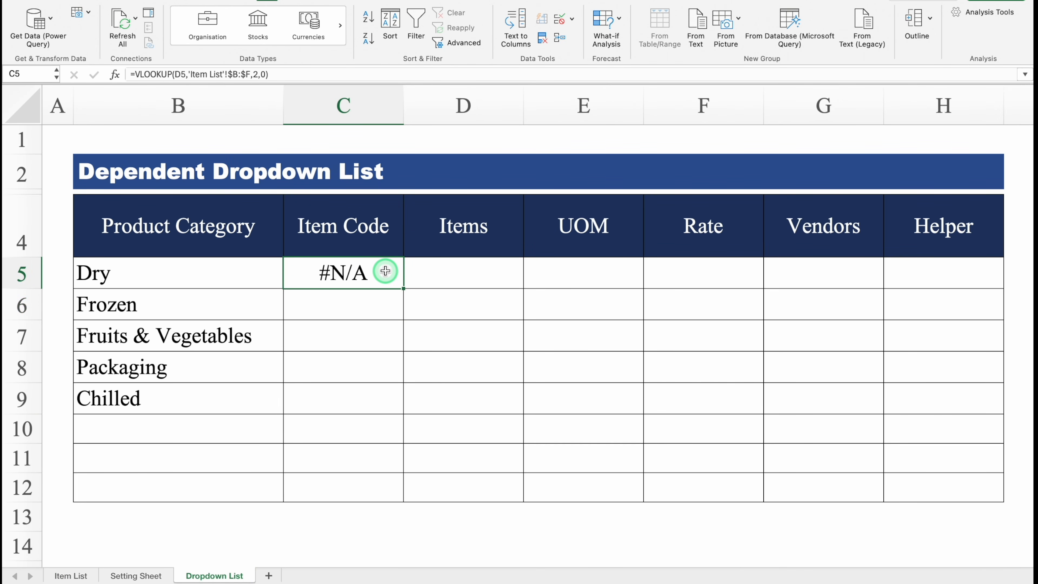
- Test the item code lookup by choosing 7 Up Pet Bottle in D5, and clear the cell again
{"action": "left_click", "coordinate": [447, 269]}
{"action": "left_click", "coordinate": [529, 282]}
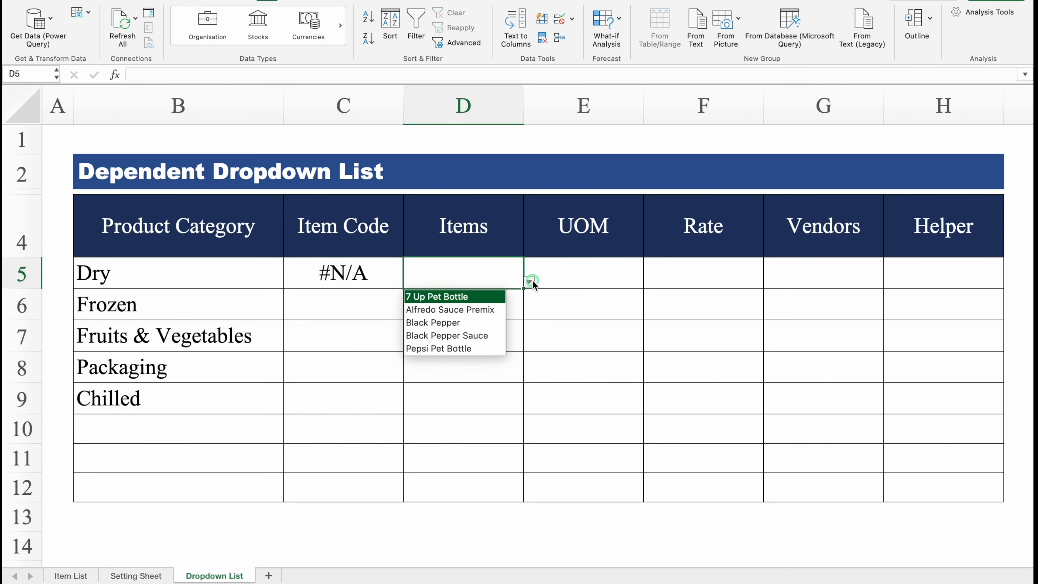
{"action": "left_click", "coordinate": [485, 295]}
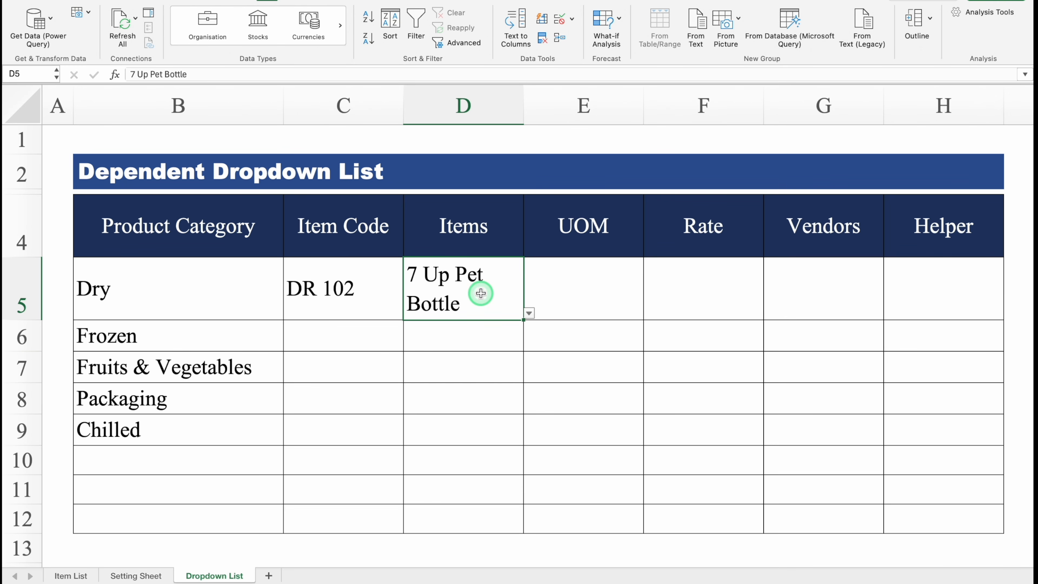
{"action": "key", "text": "Delete"}
- Wrap the VLOOKUP in C5 in IFERROR with an empty string "" as the error value
{"action": "left_click", "coordinate": [367, 275]}
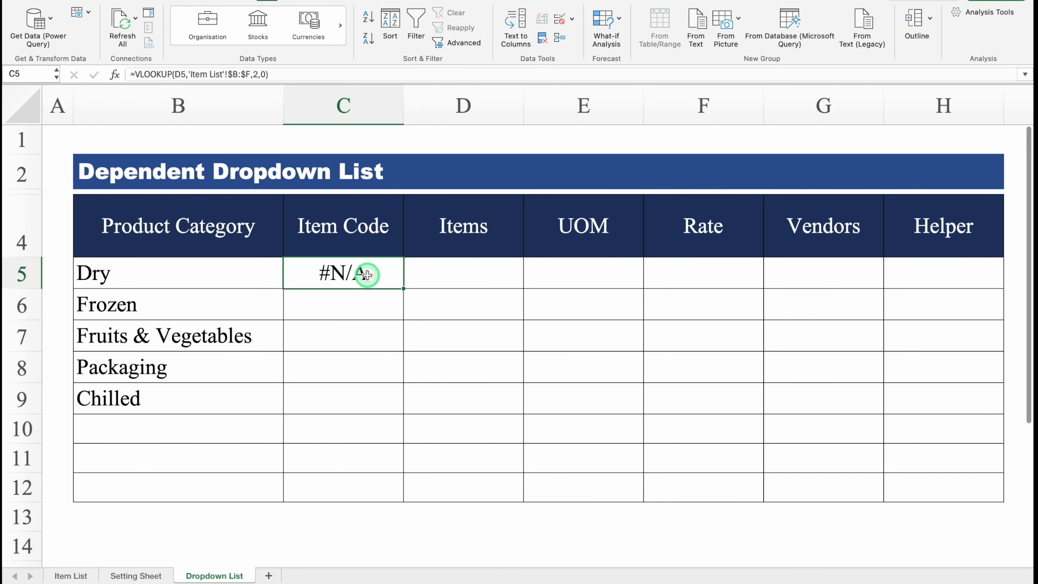
{"action": "double_click", "coordinate": [367, 275]}
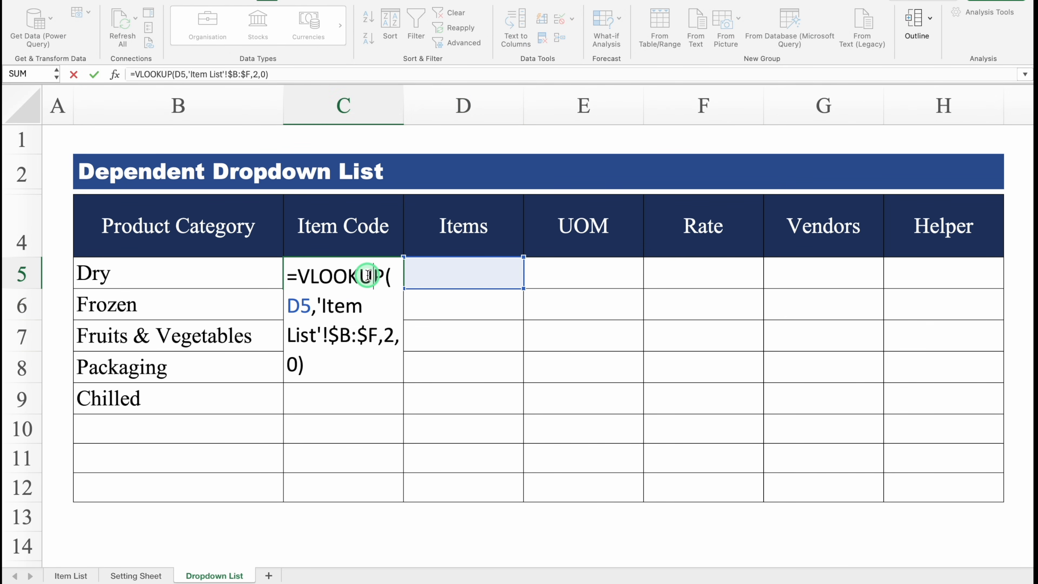
{"action": "left_click", "coordinate": [301, 277]}
{"action": "left_click", "coordinate": [309, 306]}
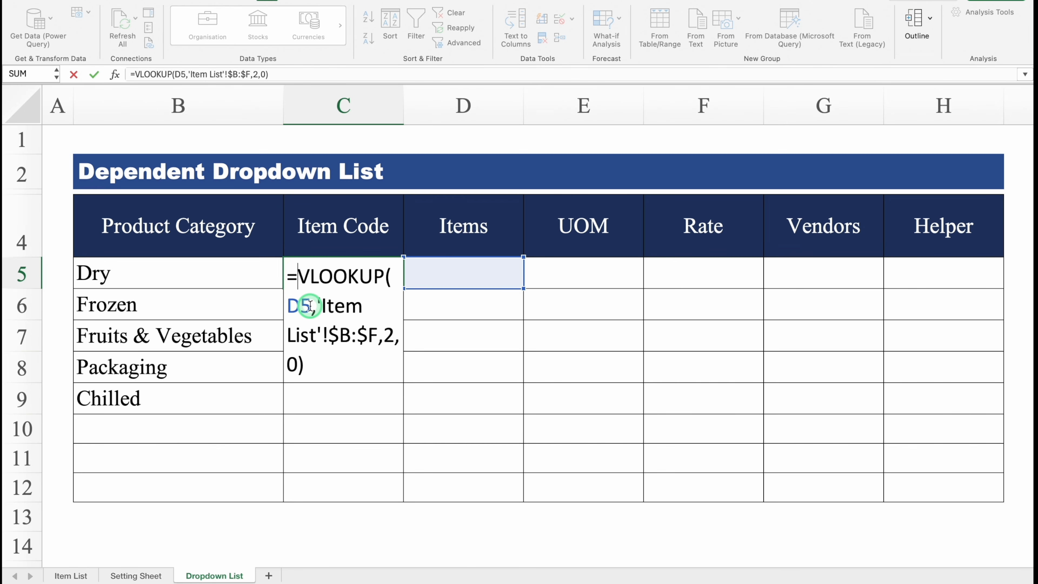
{"action": "type", "text": "IF"}
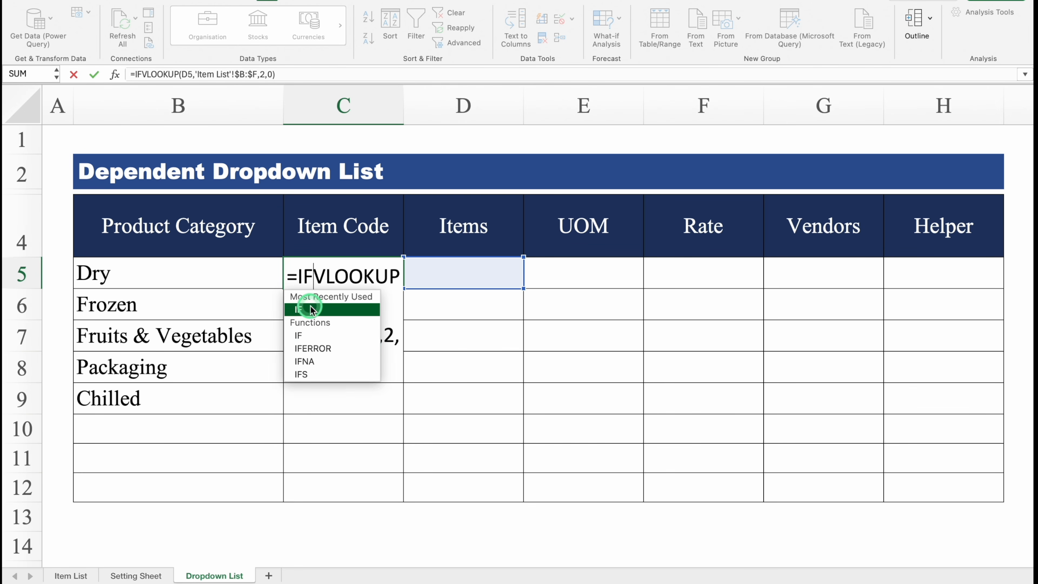
{"action": "double_click", "coordinate": [336, 344]}
{"action": "left_click", "coordinate": [317, 390]}
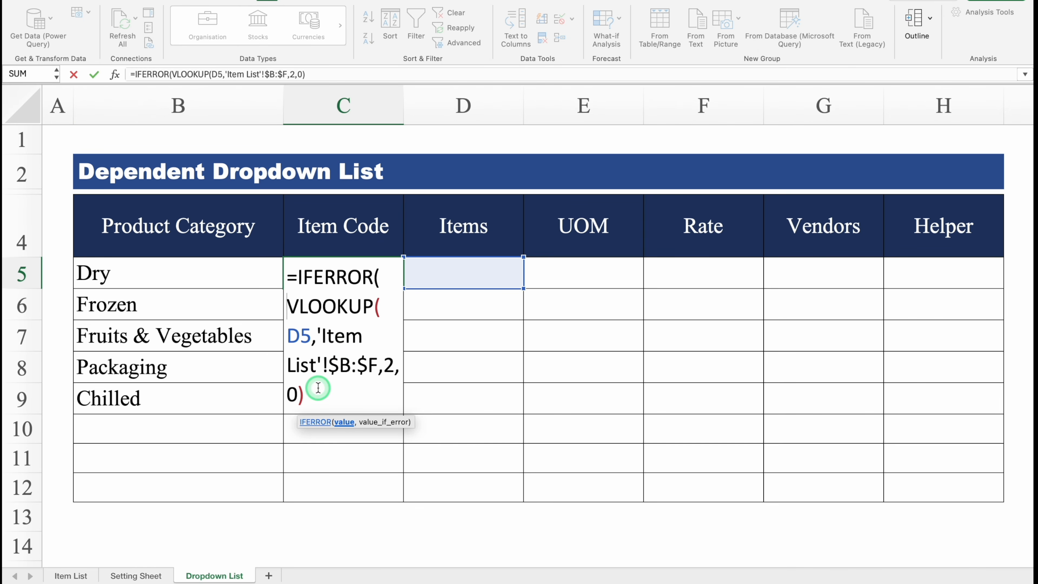
{"action": "type", "text": ","}
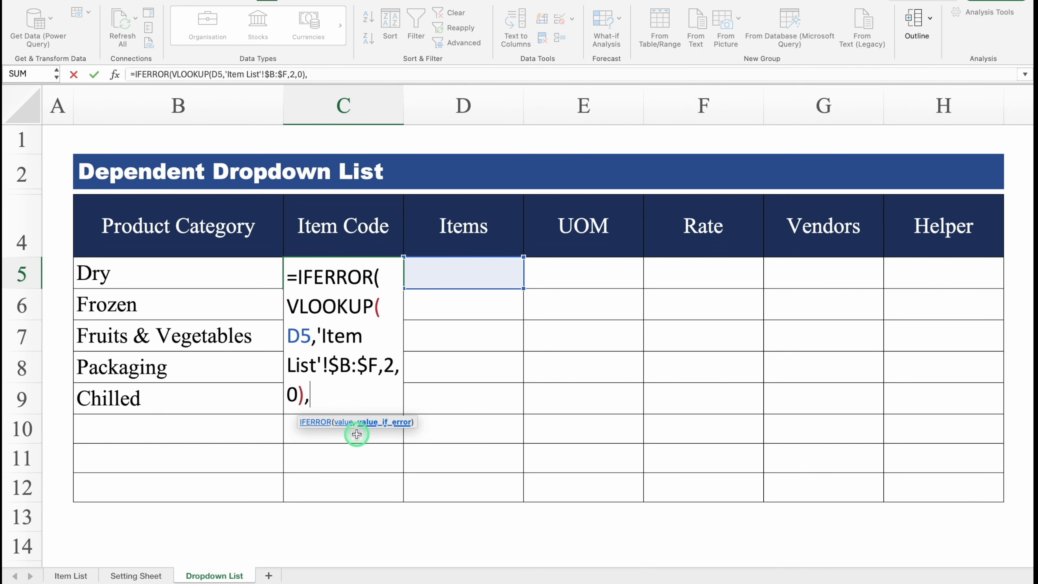
{"action": "type", "text": "\"\")"}
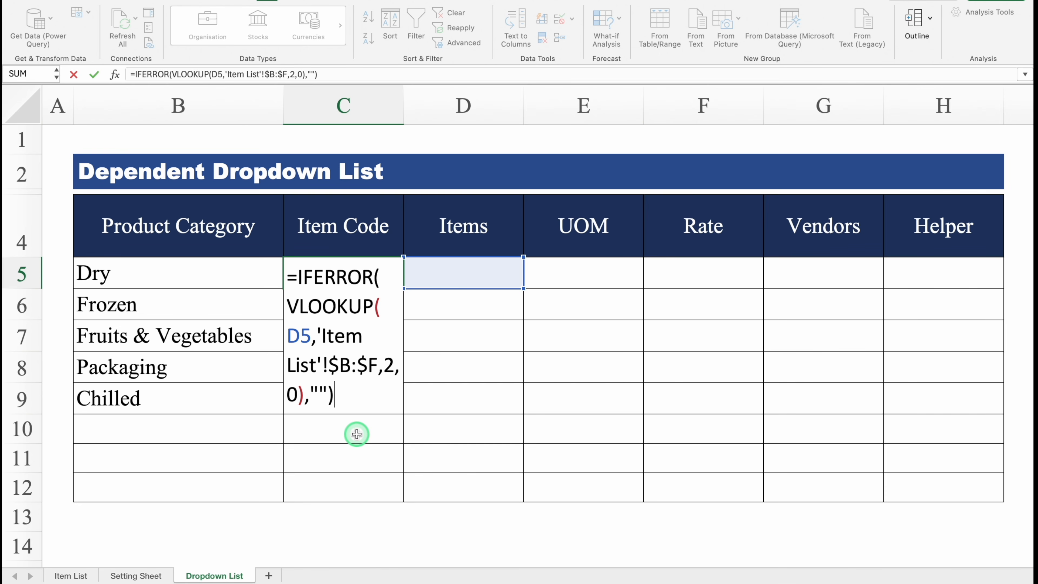
{"action": "key", "text": "Return"}
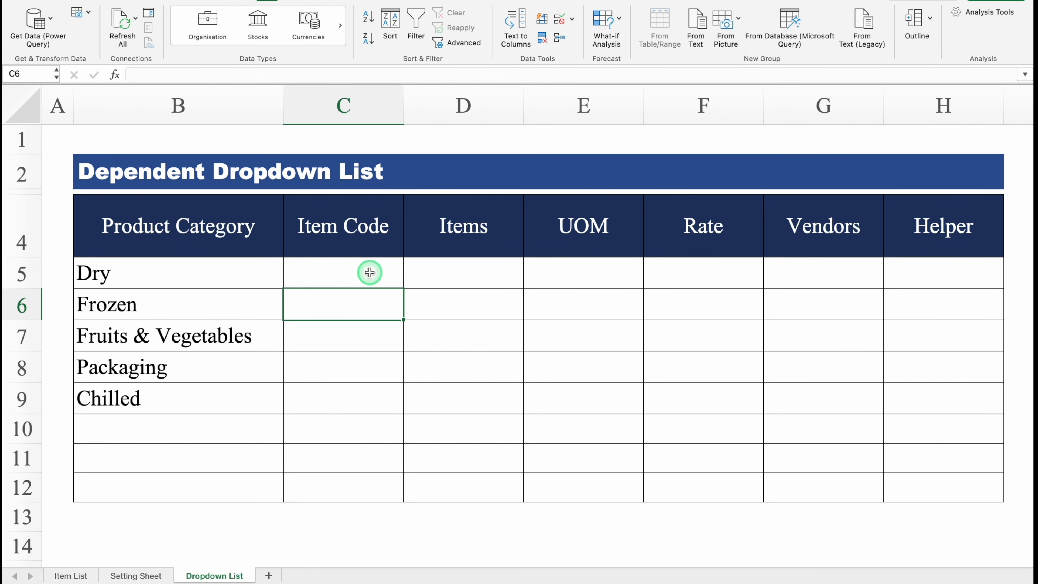
{"action": "left_click", "coordinate": [363, 272]}
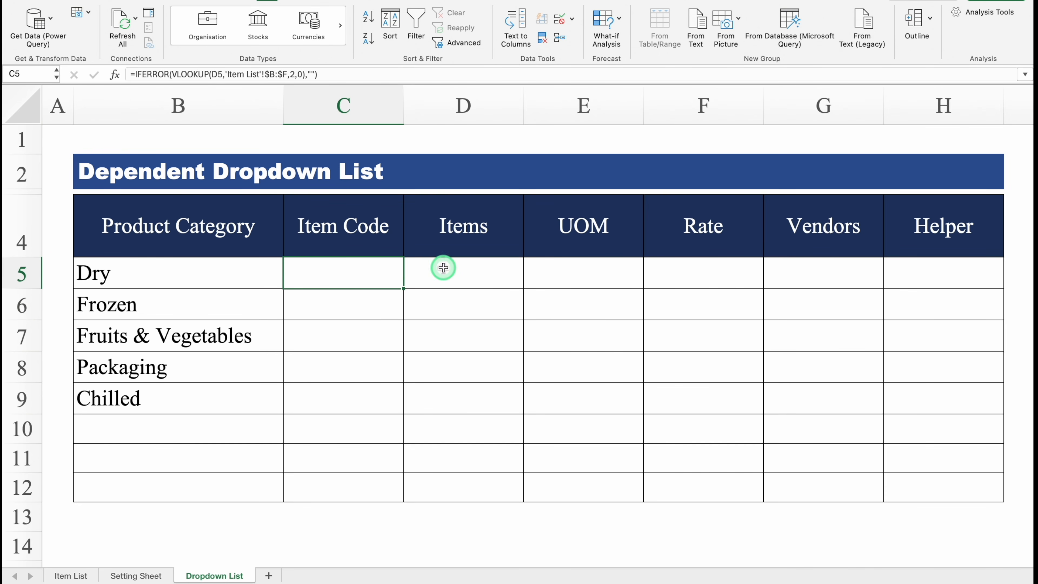
- Widen the Items column to fit long names on one line and choose 7 Up Pet Bottle in D5
{"action": "left_click_drag", "start_coordinate": [523, 107], "coordinate": [639, 113]}
{"action": "left_click", "coordinate": [459, 268]}
{"action": "left_click", "coordinate": [645, 281]}
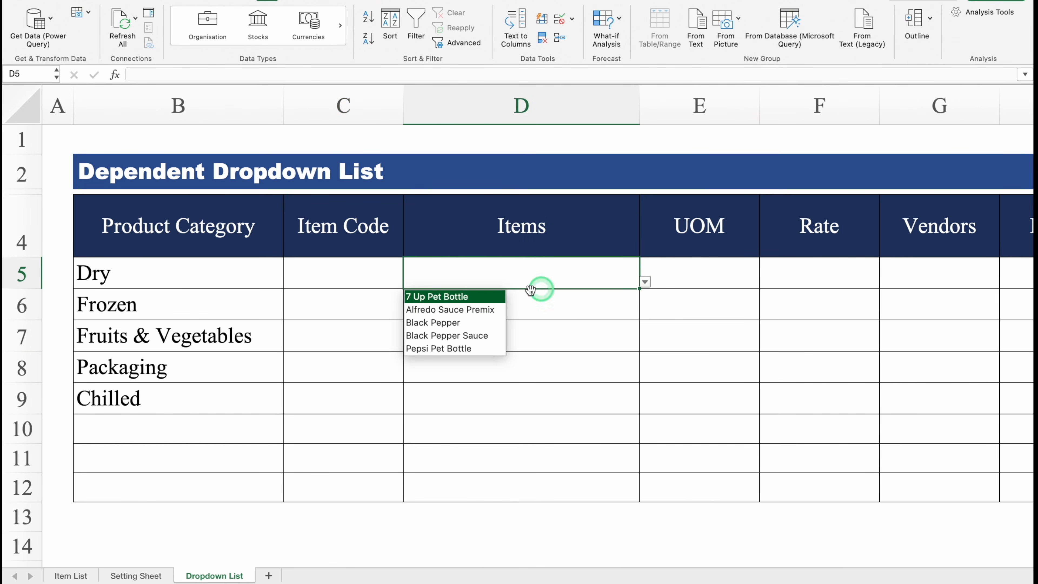
{"action": "left_click", "coordinate": [487, 296]}
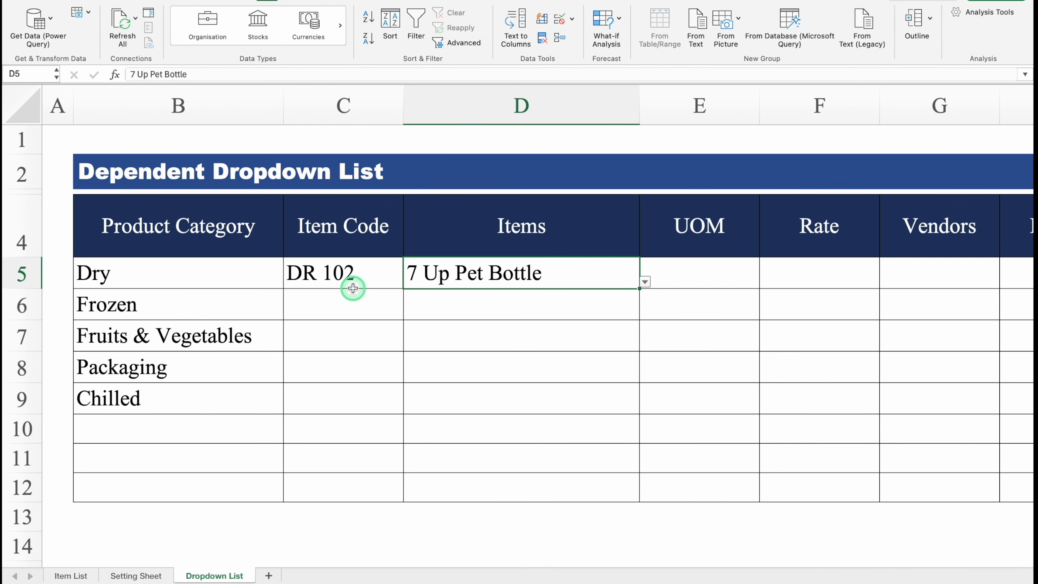
- Change row 5's product category to Fruits & Vegetables and choose Baby Corn as its item
{"action": "left_click", "coordinate": [186, 272]}
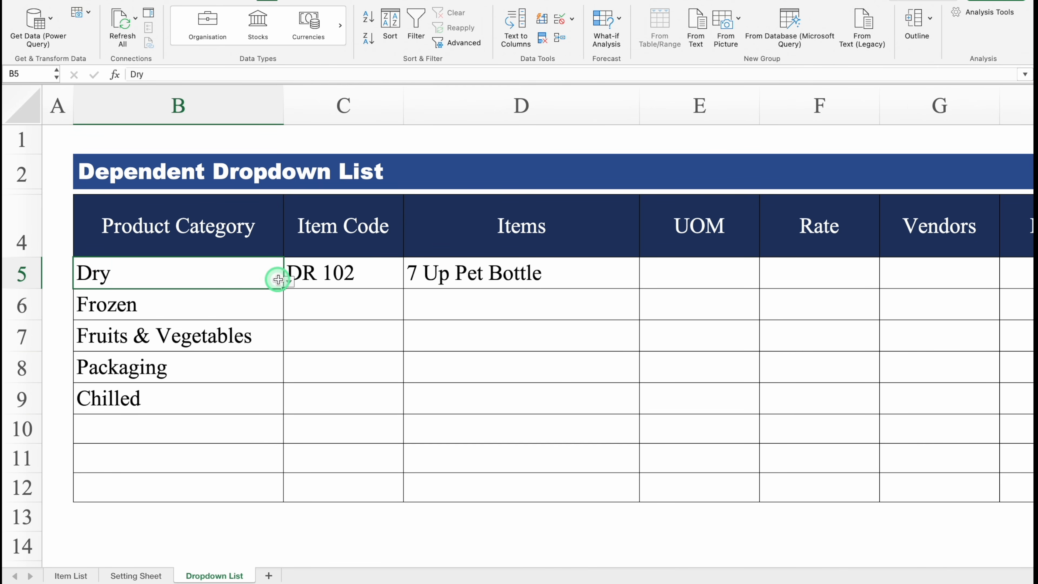
{"action": "left_click", "coordinate": [289, 282]}
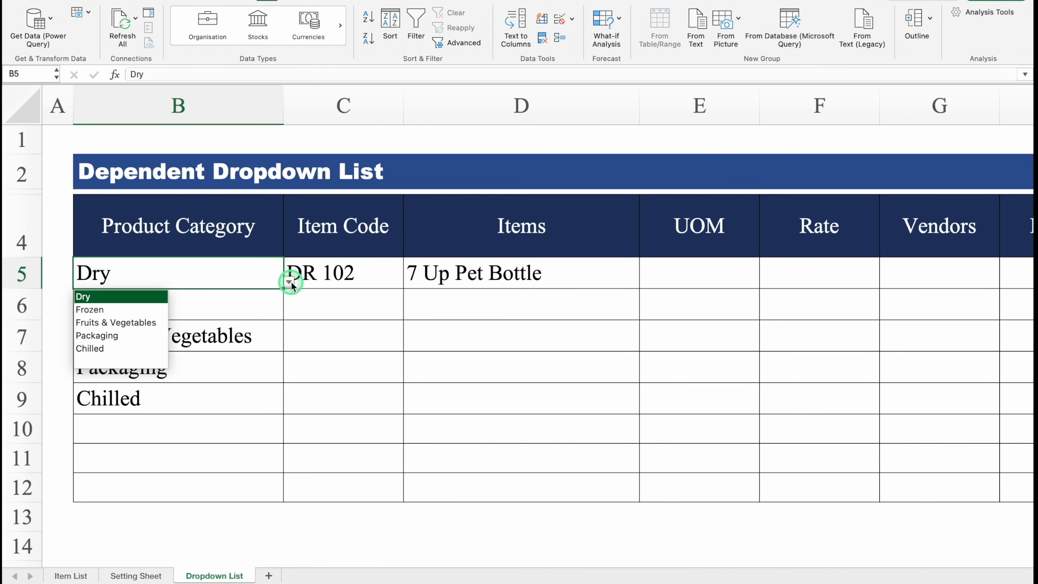
{"action": "left_click", "coordinate": [146, 323]}
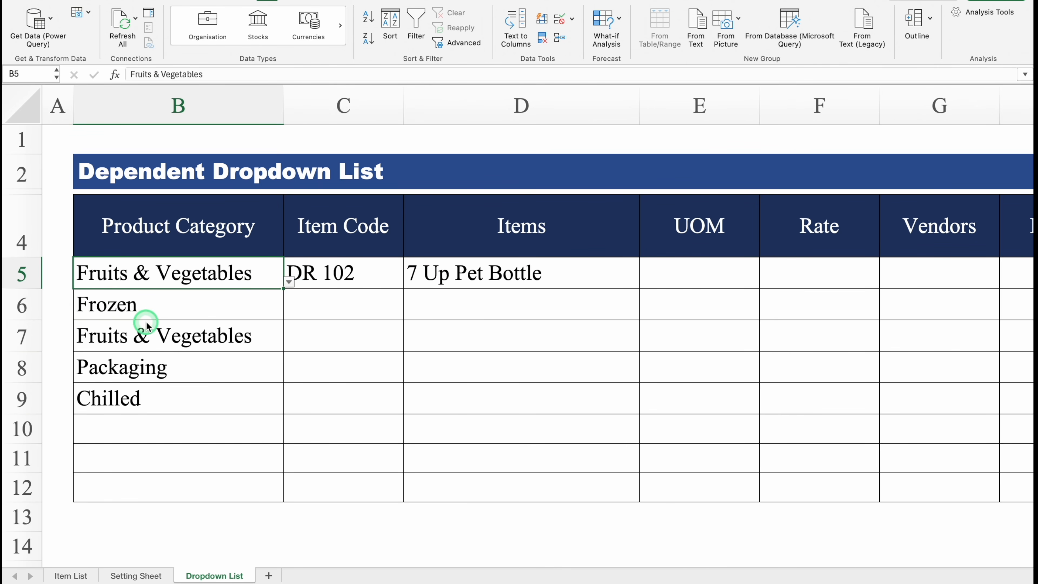
{"action": "left_click", "coordinate": [507, 273]}
{"action": "left_click", "coordinate": [645, 282]}
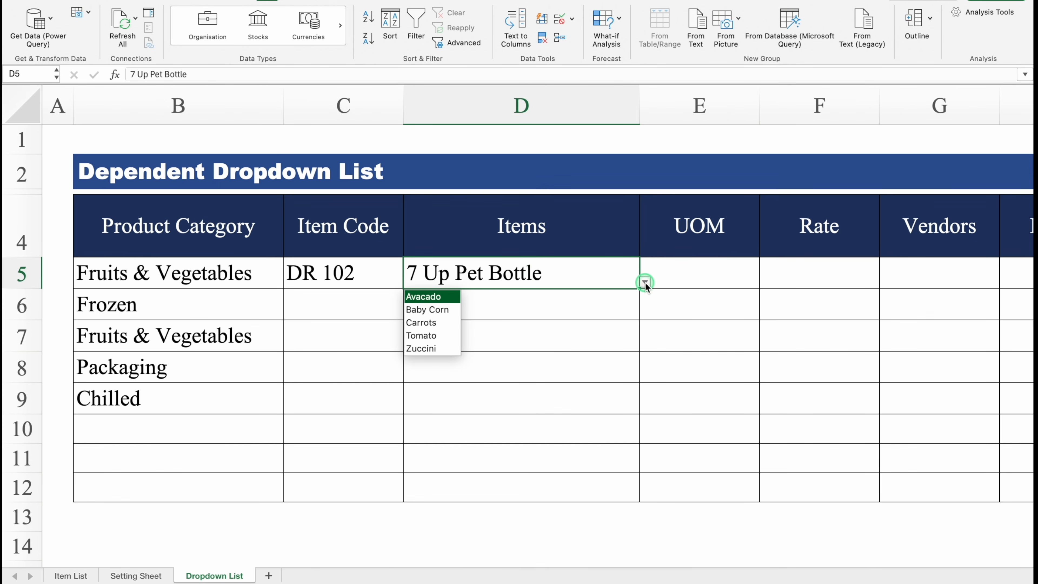
{"action": "left_click", "coordinate": [446, 311]}
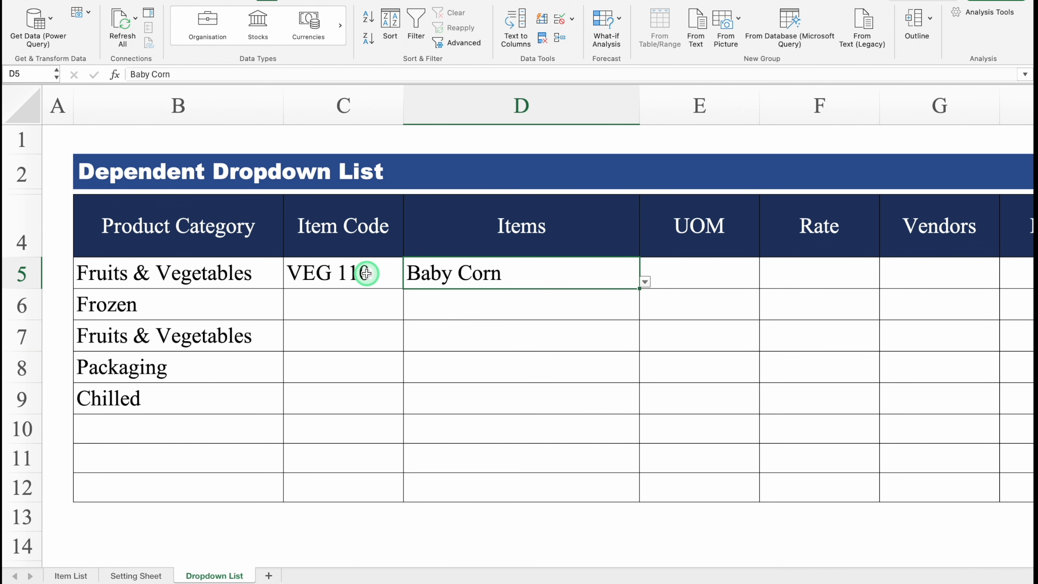
- Narrow the Items column slightly and copy the item code formula from C5 down to C12
{"action": "left_click_drag", "start_coordinate": [639, 107], "coordinate": [586, 121]}
{"action": "left_click", "coordinate": [402, 282]}
{"action": "left_click_drag", "start_coordinate": [404, 291], "coordinate": [405, 488]}
- Copy the IFERROR VLOOKUP formula text from C5 into the UOM cell E5 with its references unchanged
{"action": "left_click", "coordinate": [364, 281]}
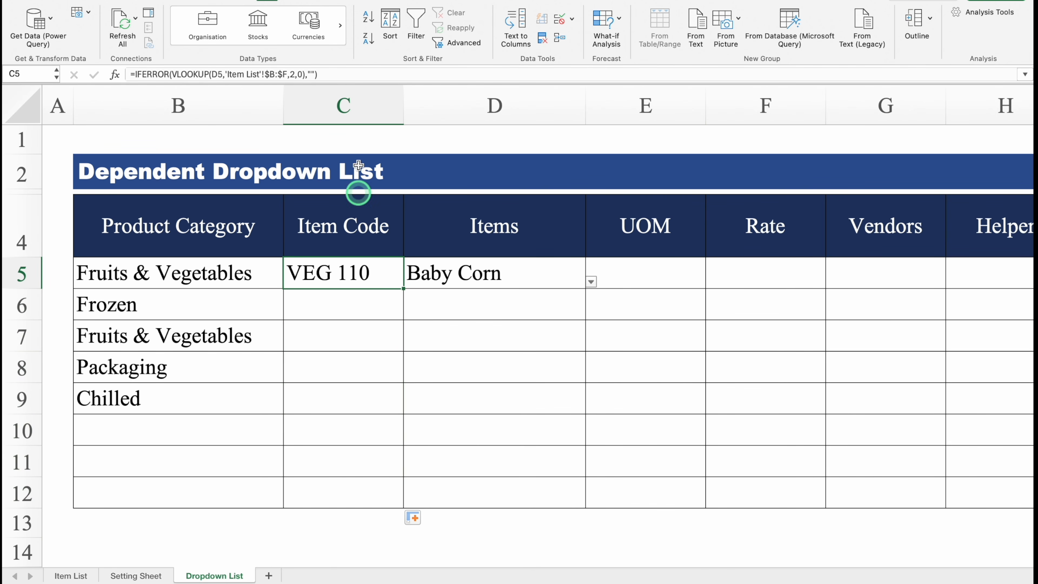
{"action": "left_click", "coordinate": [349, 74]}
{"action": "left_click_drag", "start_coordinate": [318, 74], "coordinate": [123, 68]}
{"action": "key", "text": "super+c"}
{"action": "key", "text": "Escape"}
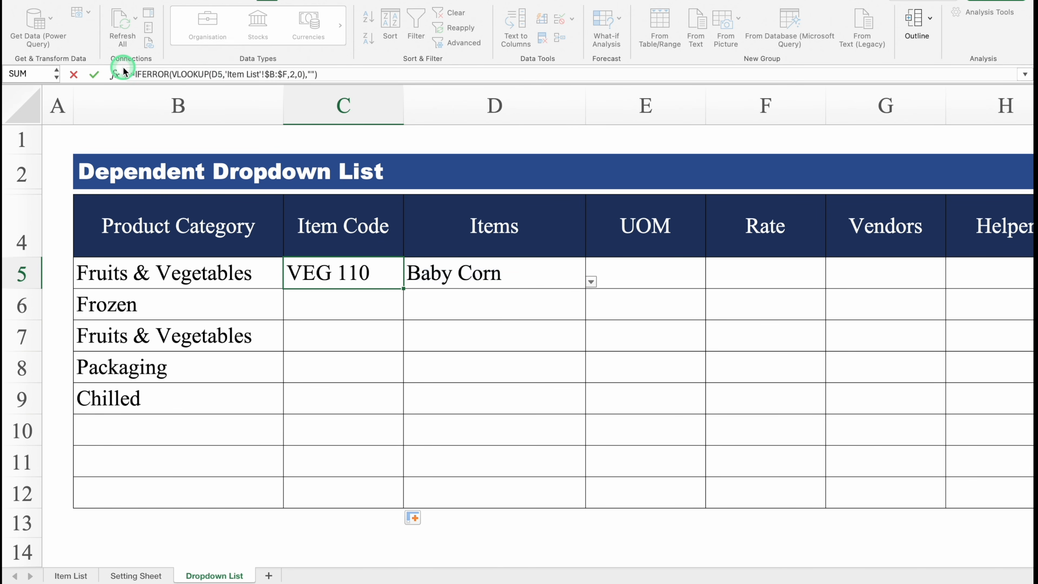
{"action": "left_click", "coordinate": [667, 272]}
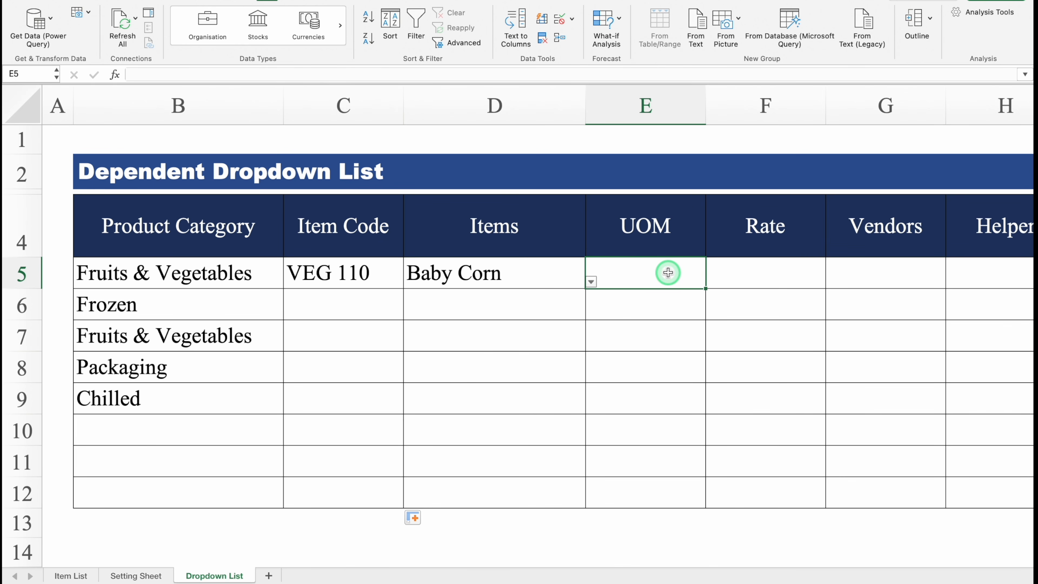
{"action": "left_click", "coordinate": [395, 74]}
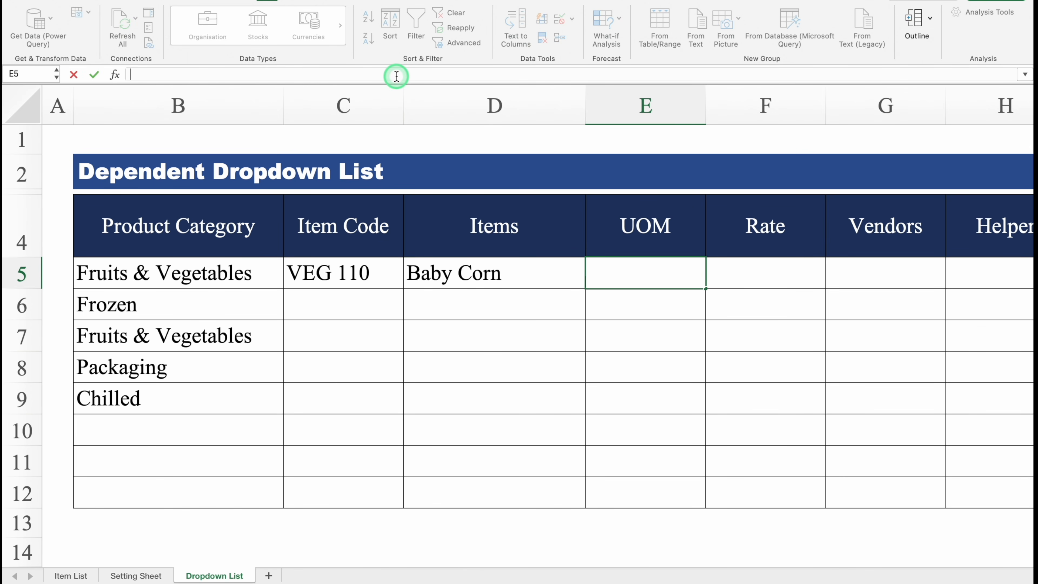
{"action": "key", "text": "super+v"}
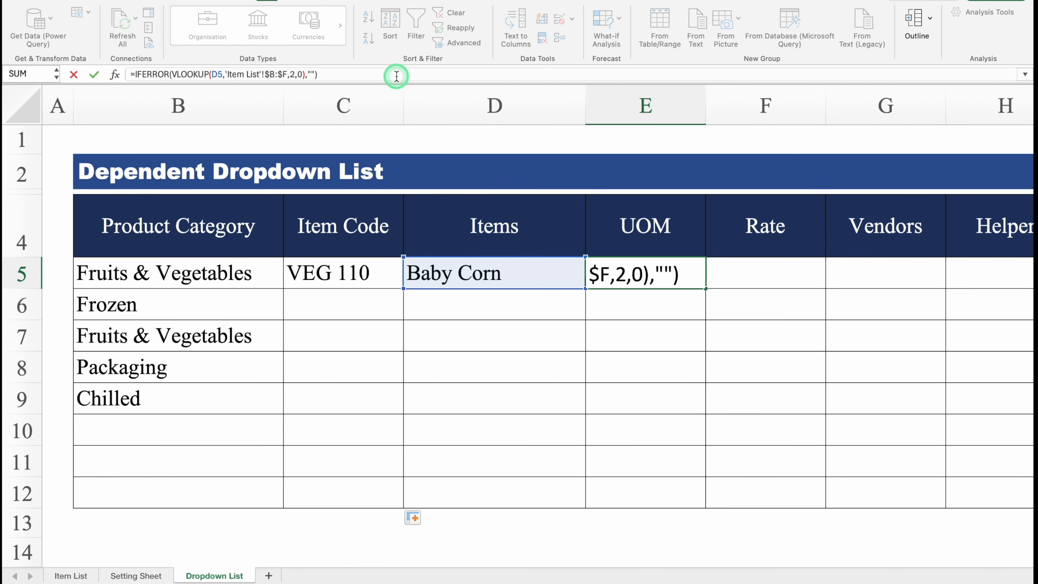
{"action": "key", "text": "Return"}
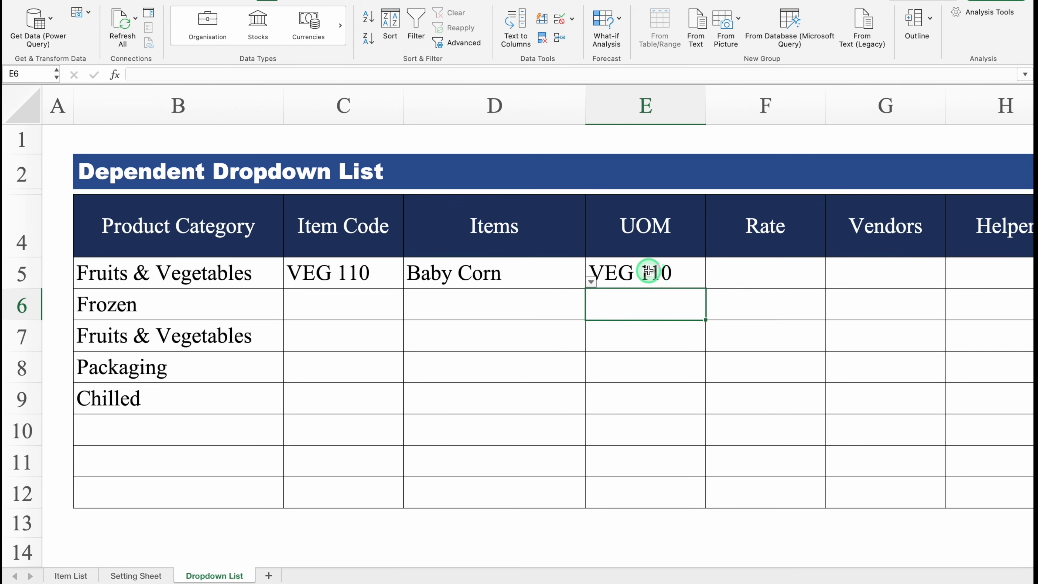
- Review the lookup formula in E5 and count the column positions from Items to Rate on the Item List sheet
{"action": "left_click", "coordinate": [648, 271]}
{"action": "double_click", "coordinate": [668, 272]}
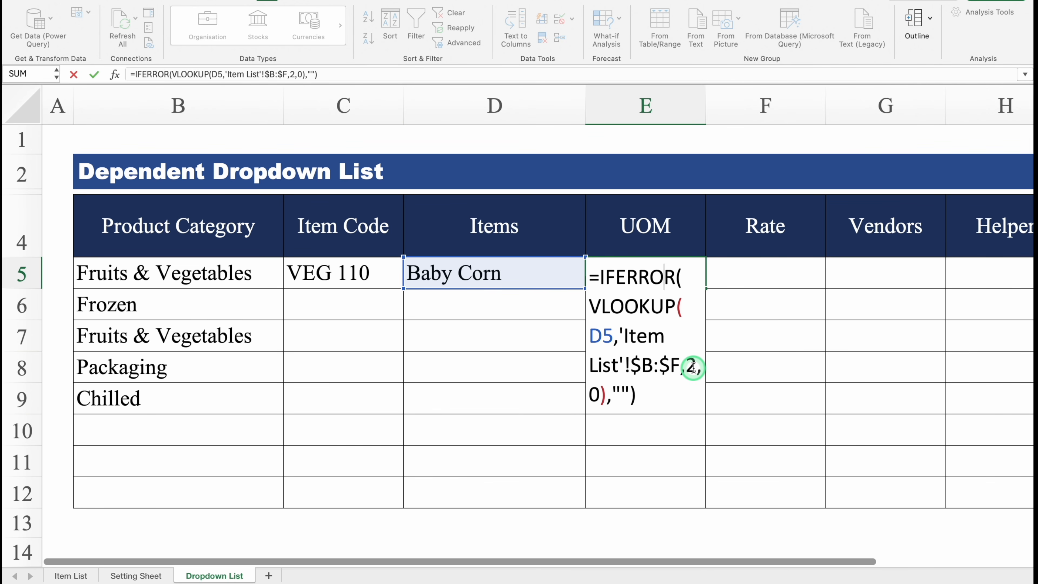
{"action": "key", "text": "Return"}
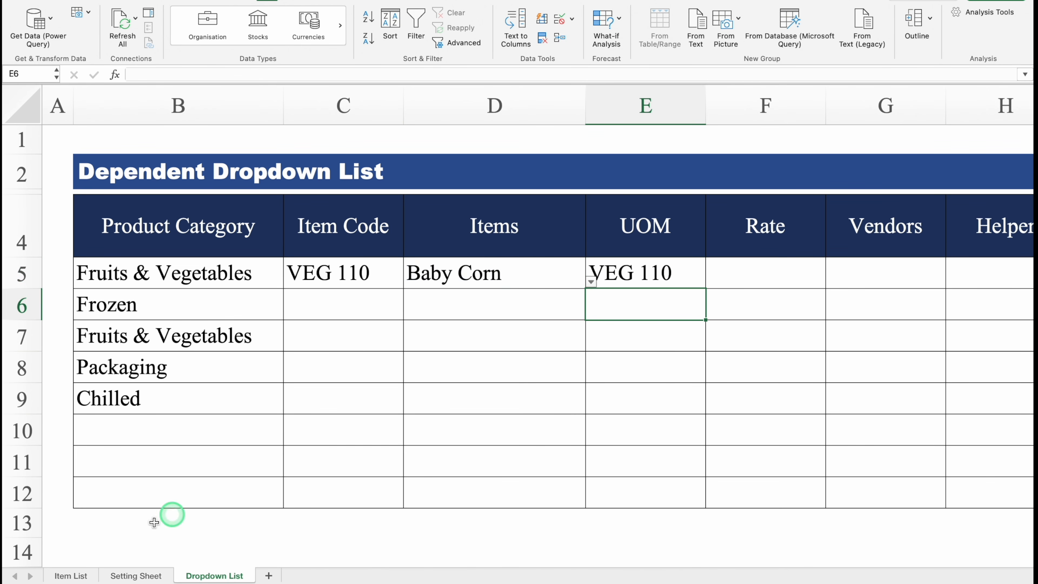
{"action": "left_click", "coordinate": [71, 575]}
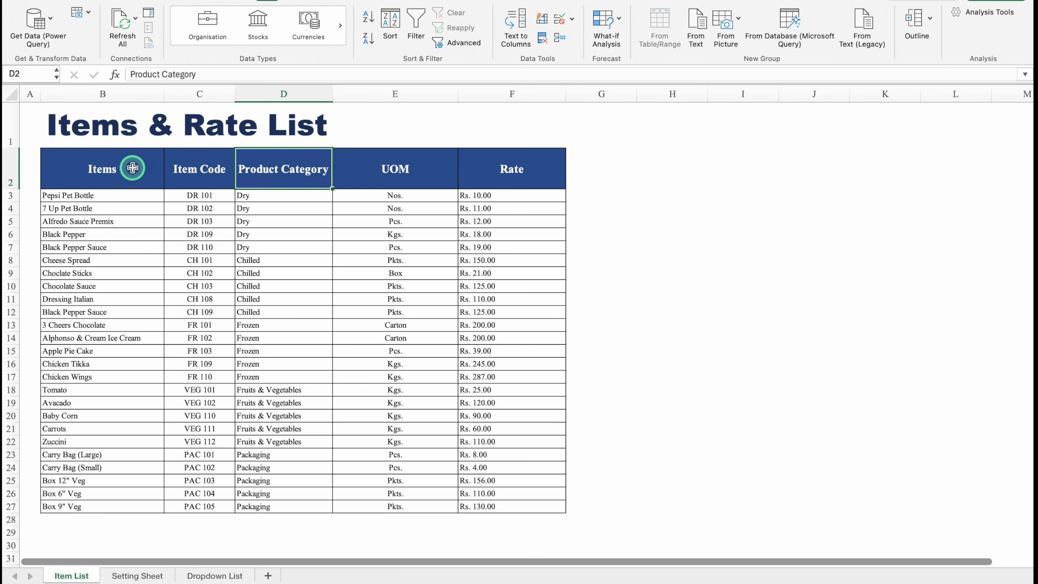
{"action": "left_click", "coordinate": [132, 167]}
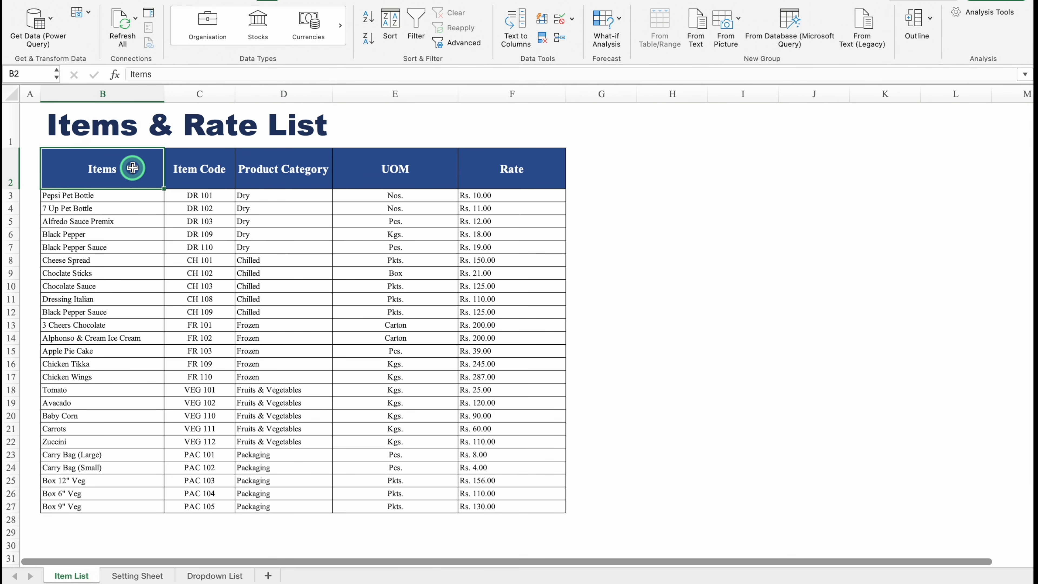
{"action": "left_click", "coordinate": [200, 169]}
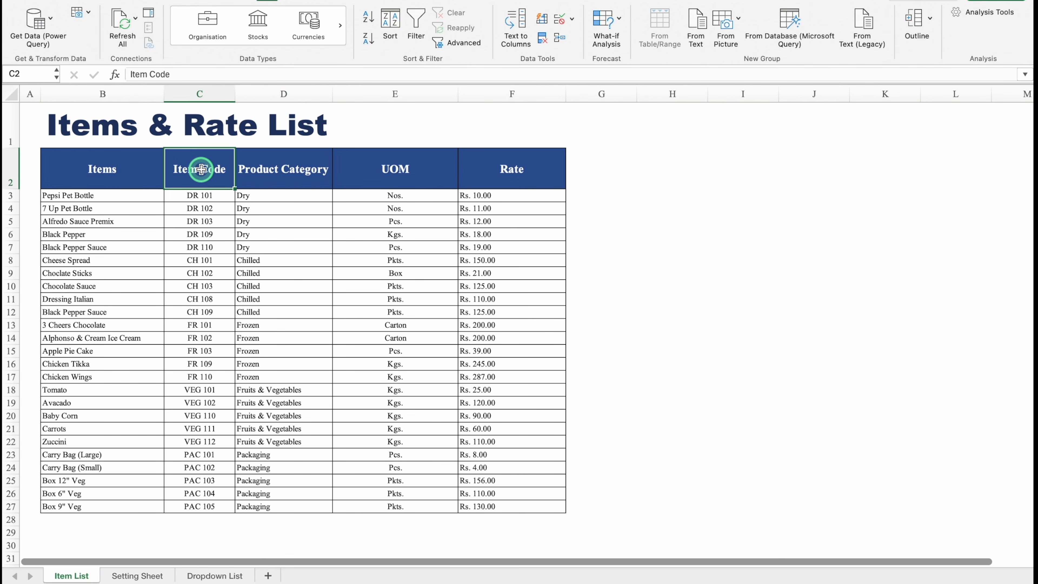
{"action": "left_click", "coordinate": [284, 168]}
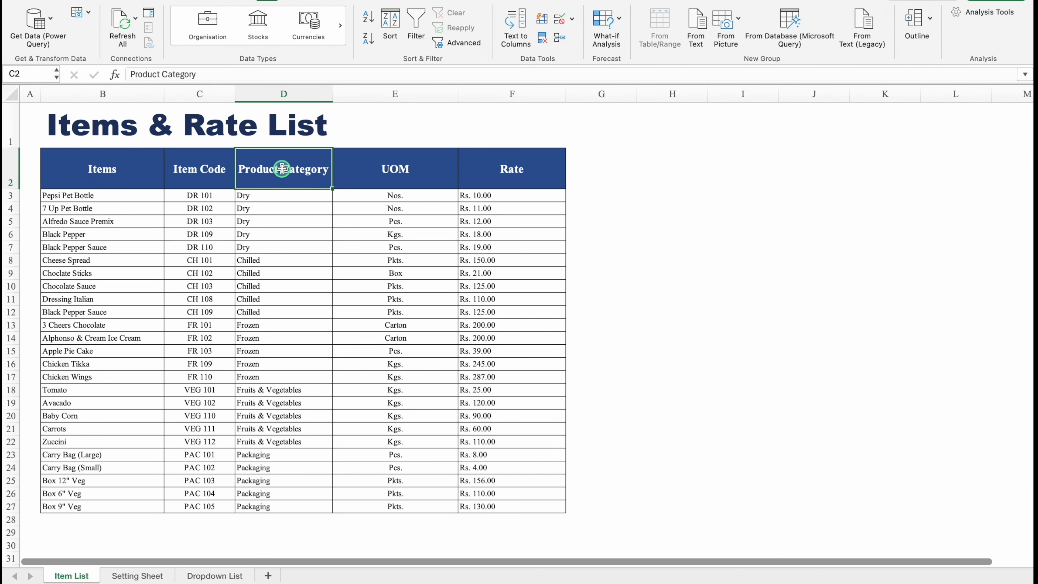
{"action": "left_click", "coordinate": [400, 164]}
{"action": "left_click", "coordinate": [521, 165]}
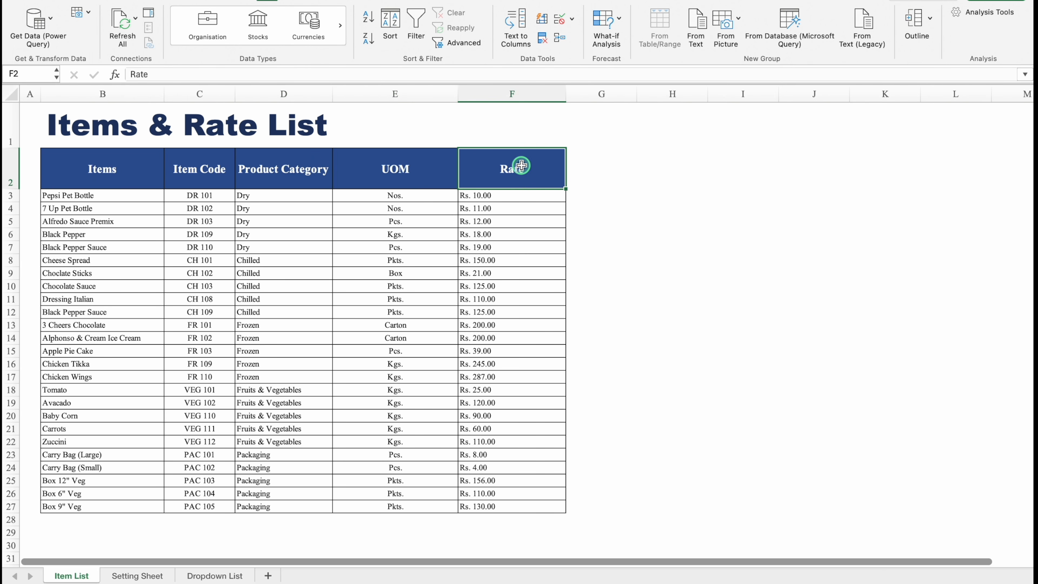
{"action": "left_click", "coordinate": [205, 575]}
- Set the VLOOKUP column index in E5 to 4 and copy the UOM formula down to E12
{"action": "left_click", "coordinate": [656, 271]}
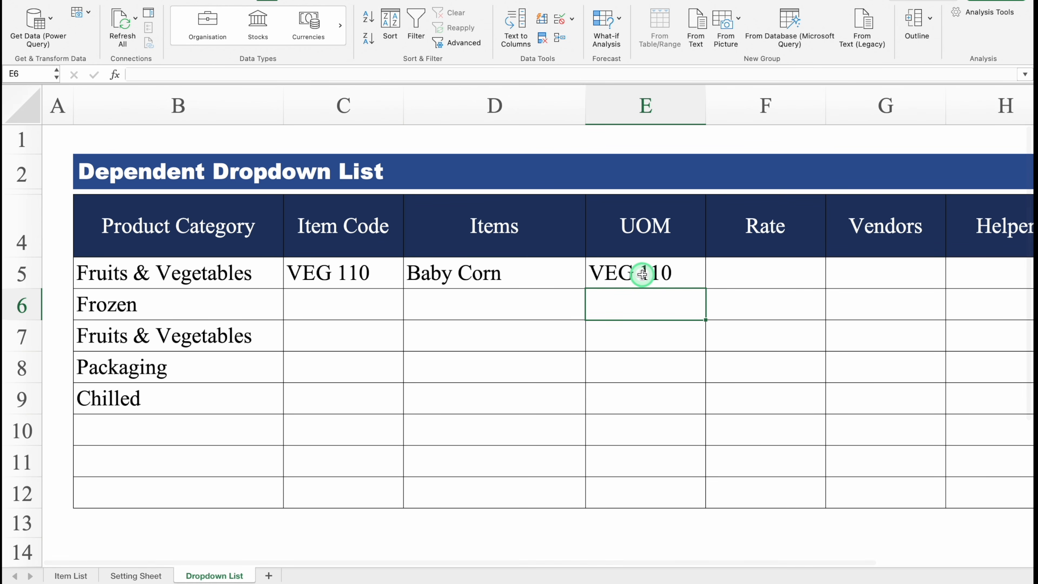
{"action": "double_click", "coordinate": [656, 272]}
{"action": "left_click", "coordinate": [707, 402]}
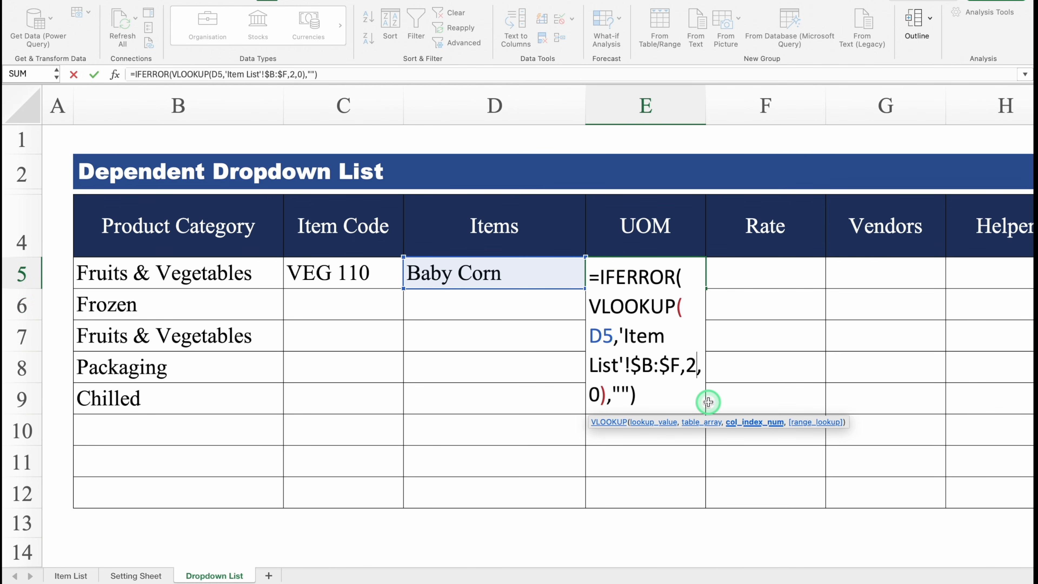
{"action": "key", "text": "BackSpace"}
{"action": "type", "text": "4"}
{"action": "key", "text": "Return"}
{"action": "left_click", "coordinate": [666, 278]}
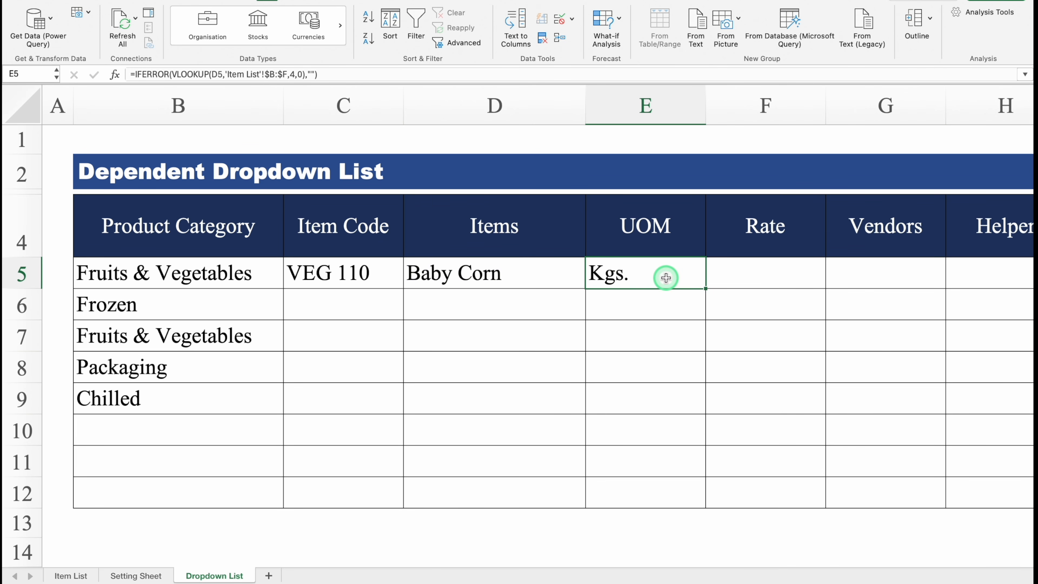
{"action": "left_click_drag", "start_coordinate": [704, 289], "coordinate": [709, 505]}
- Check the Rate column's position on the Item List sheet and copy the formula text from E5 into F5
{"action": "left_click", "coordinate": [756, 278]}
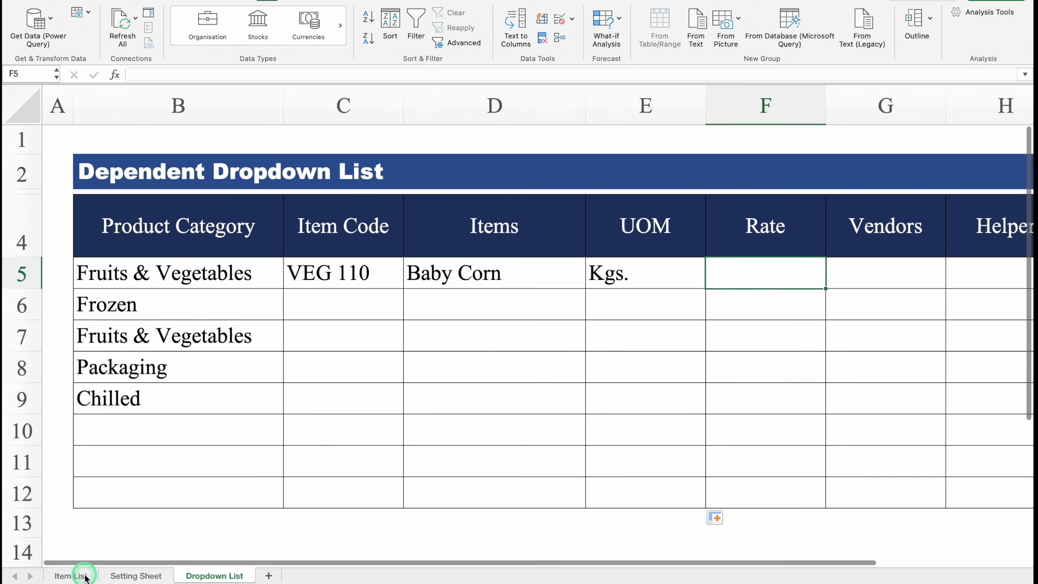
{"action": "left_click", "coordinate": [71, 575]}
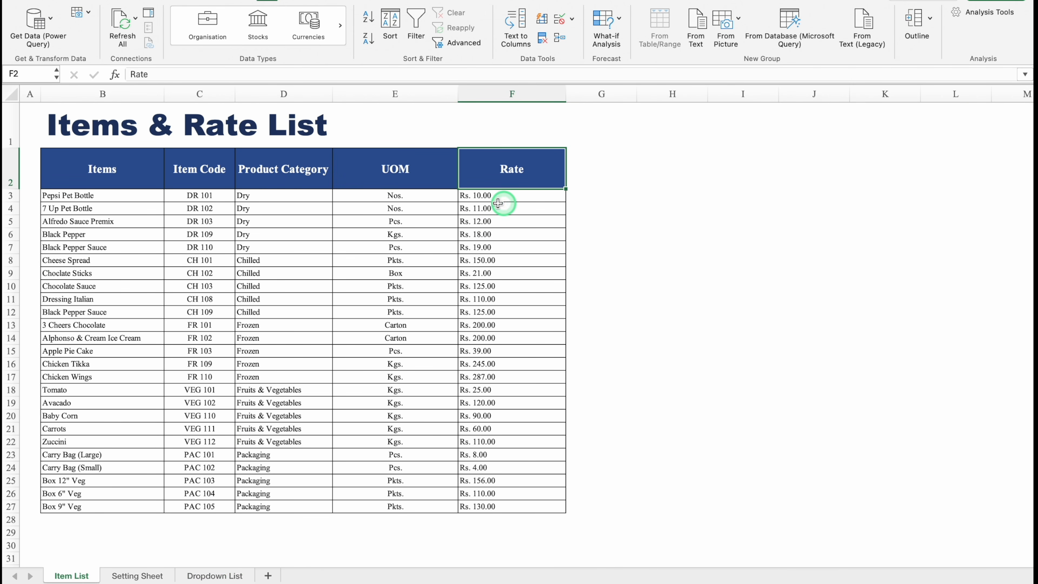
{"action": "key", "text": "Left"}
{"action": "key", "text": "Left"}
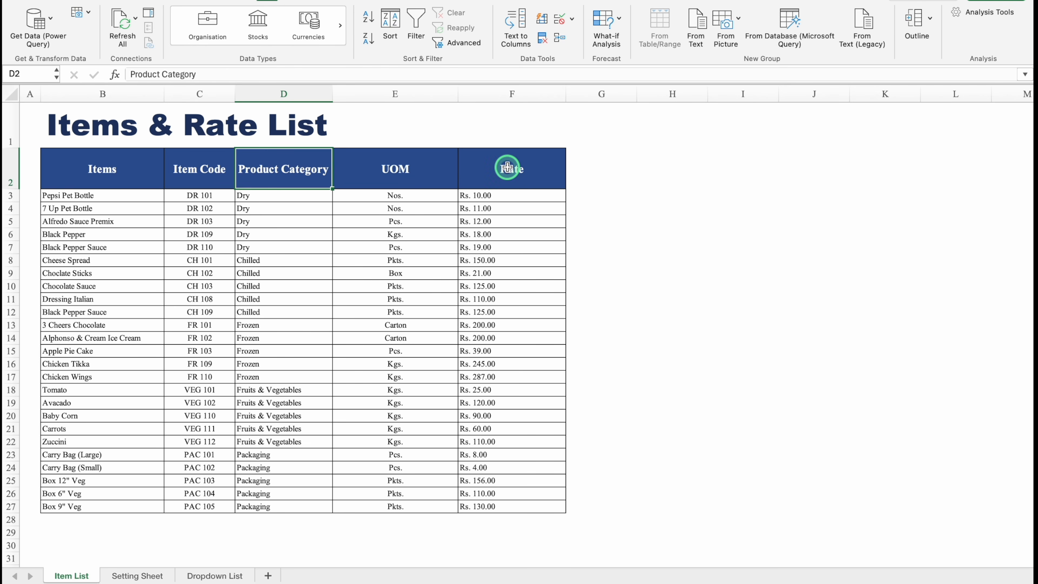
{"action": "left_click", "coordinate": [215, 575]}
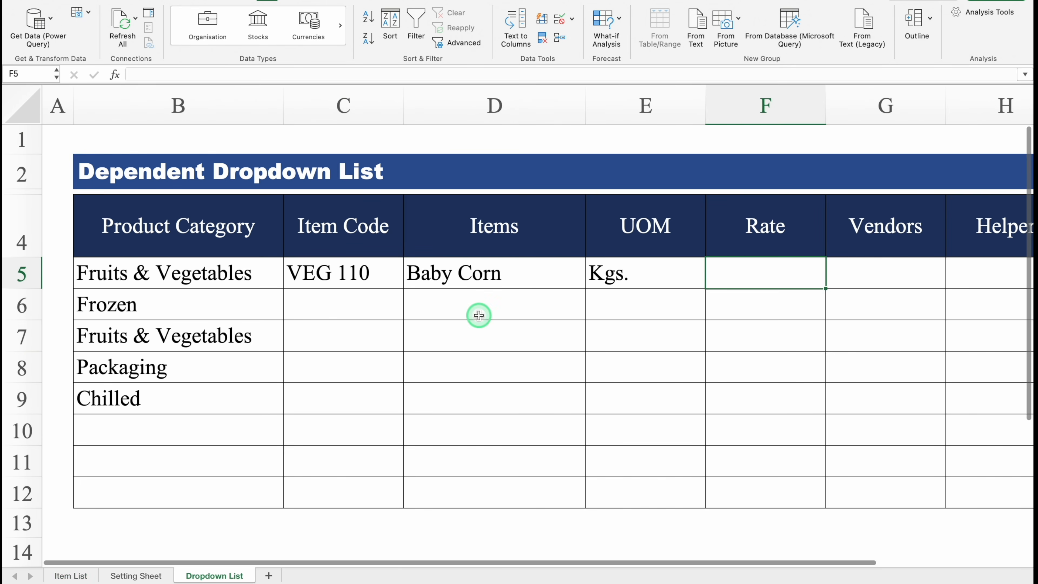
{"action": "left_click", "coordinate": [672, 279]}
{"action": "left_click_drag", "start_coordinate": [318, 74], "coordinate": [123, 74]}
{"action": "key", "text": "super+c"}
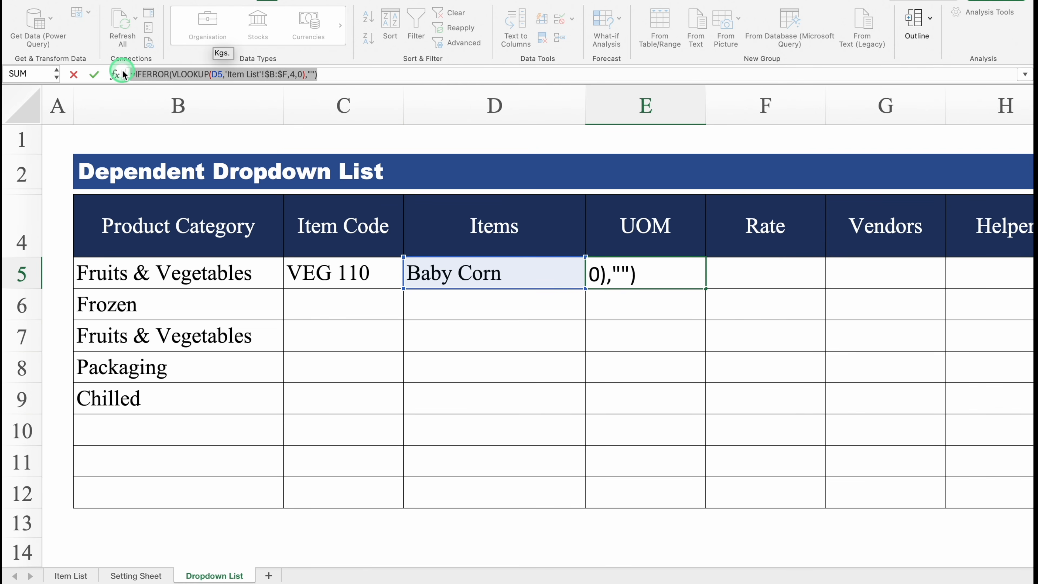
{"action": "key", "text": "Escape"}
{"action": "left_click", "coordinate": [760, 278]}
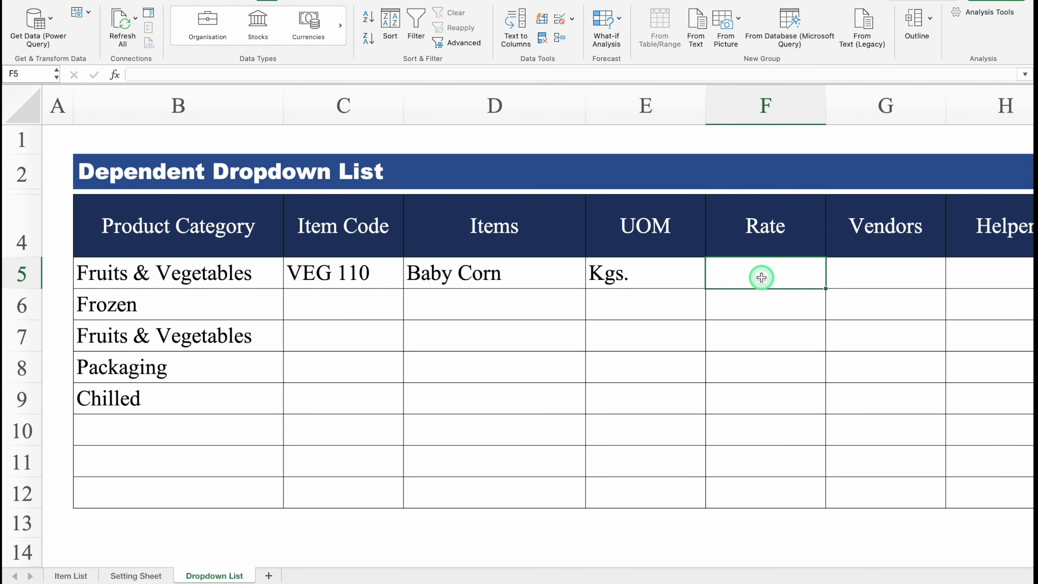
{"action": "left_click", "coordinate": [444, 77]}
{"action": "key", "text": "super+v"}
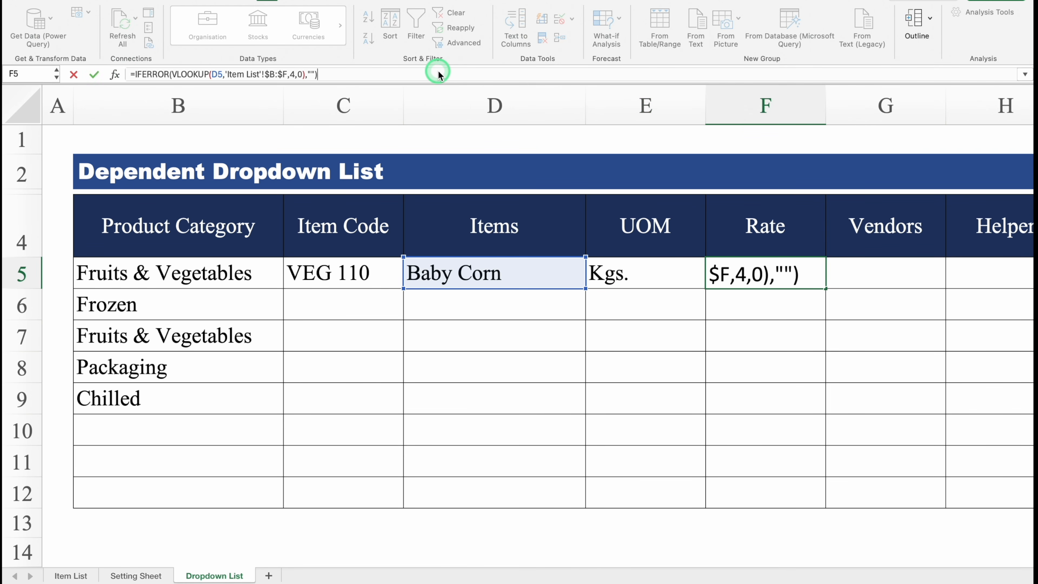
{"action": "key", "text": "Return"}
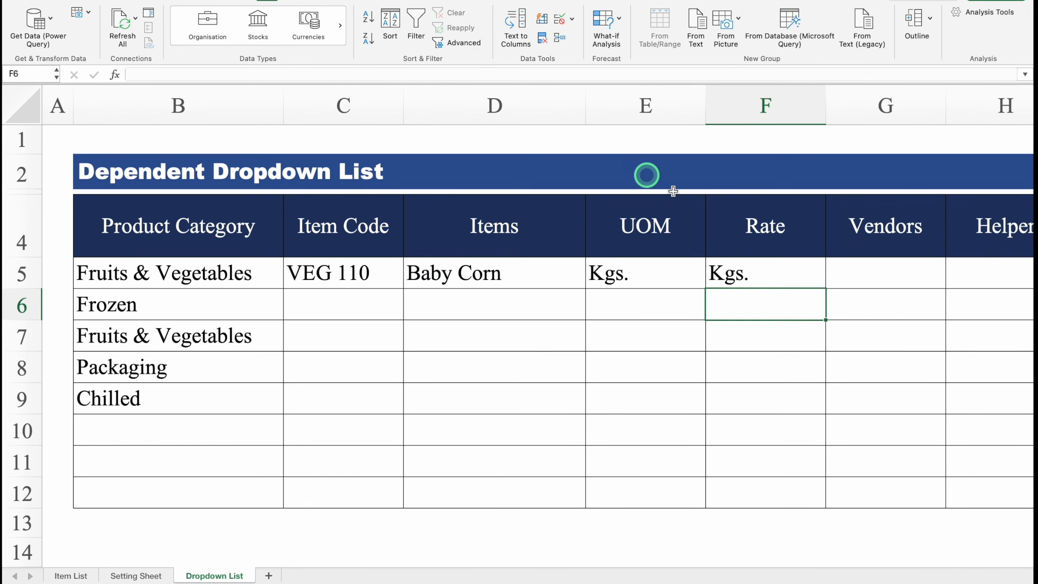
- Set the VLOOKUP column index in the Rate cell F5 to 5
{"action": "left_click", "coordinate": [770, 271]}
{"action": "double_click", "coordinate": [770, 271]}
{"action": "left_click", "coordinate": [816, 365]}
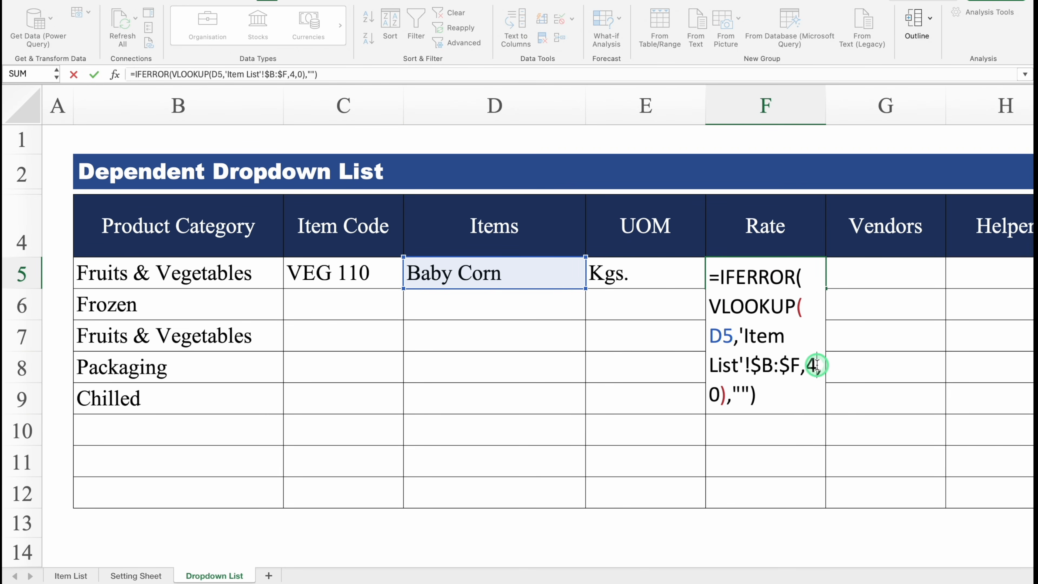
{"action": "key", "text": "BackSpace"}
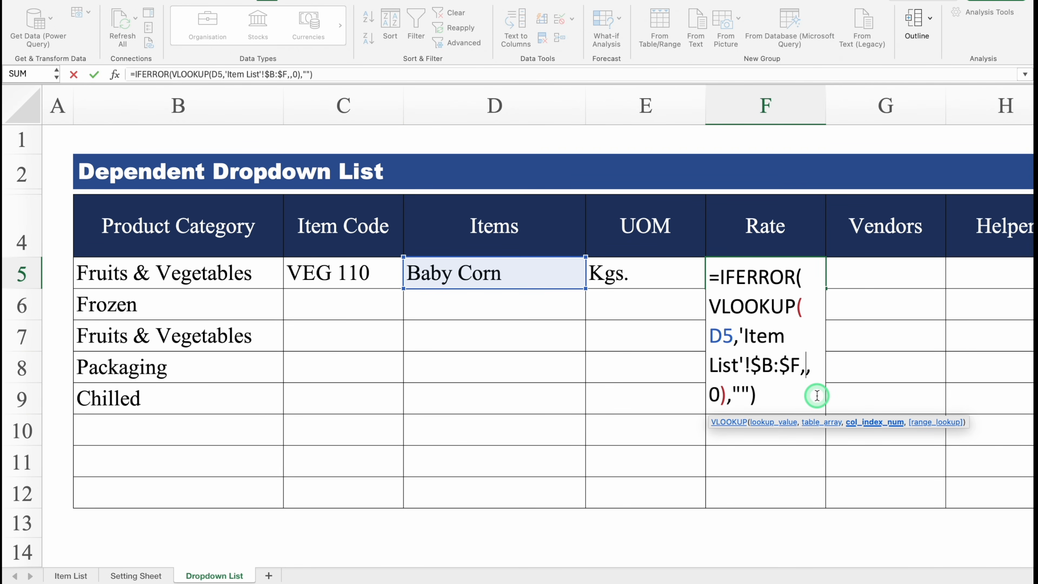
{"action": "type", "text": "5"}
{"action": "key", "text": "Return"}
- Centre the rate in F5 horizontally and copy its formula down to F12
{"action": "key", "text": "Up"}
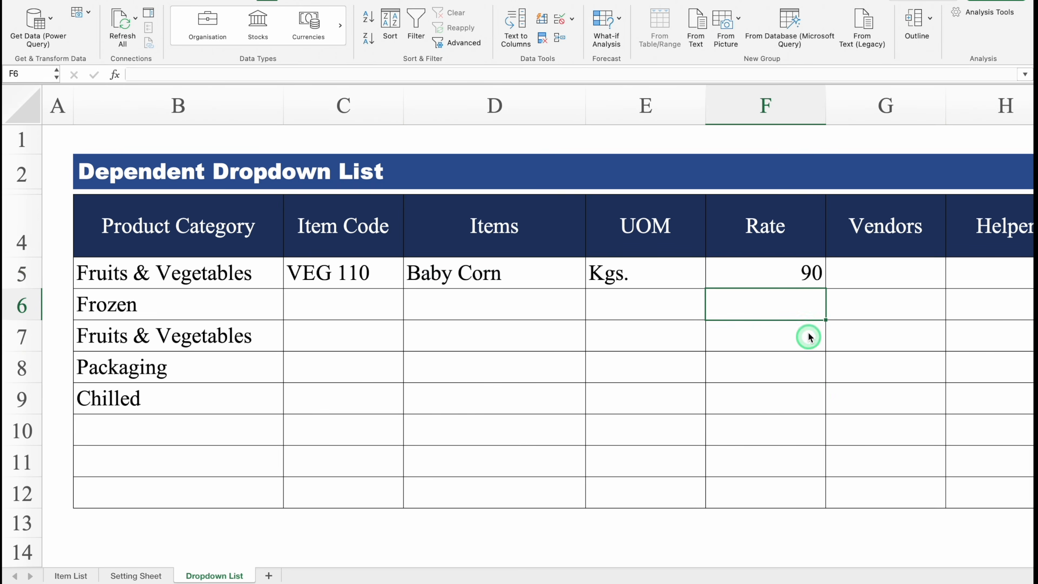
{"action": "left_click", "coordinate": [23, 11]}
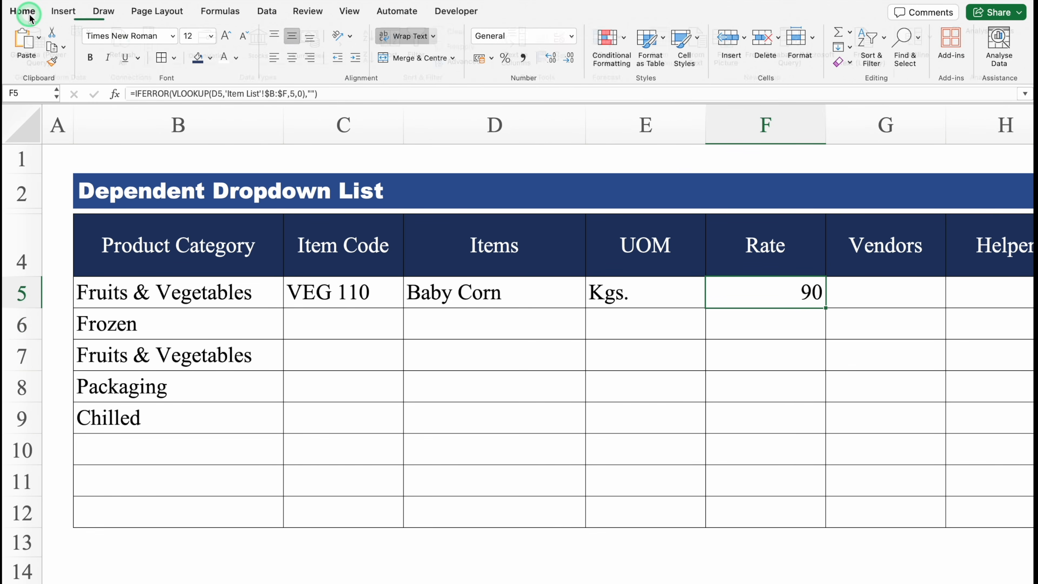
{"action": "left_click", "coordinate": [294, 58]}
{"action": "left_click", "coordinate": [291, 58]}
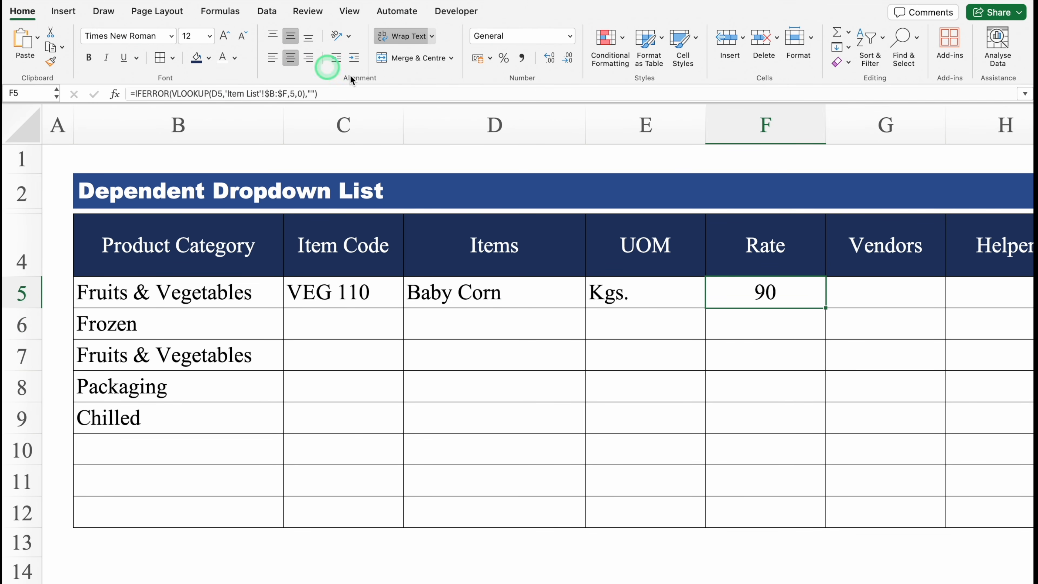
{"action": "left_click_drag", "start_coordinate": [816, 303], "coordinate": [826, 525]}
- Begin a VLOOKUP formula in the Vendors cell G5 with the product category in B5 as the lookup value
{"action": "left_click_drag", "start_coordinate": [603, 576], "coordinate": [762, 566]}
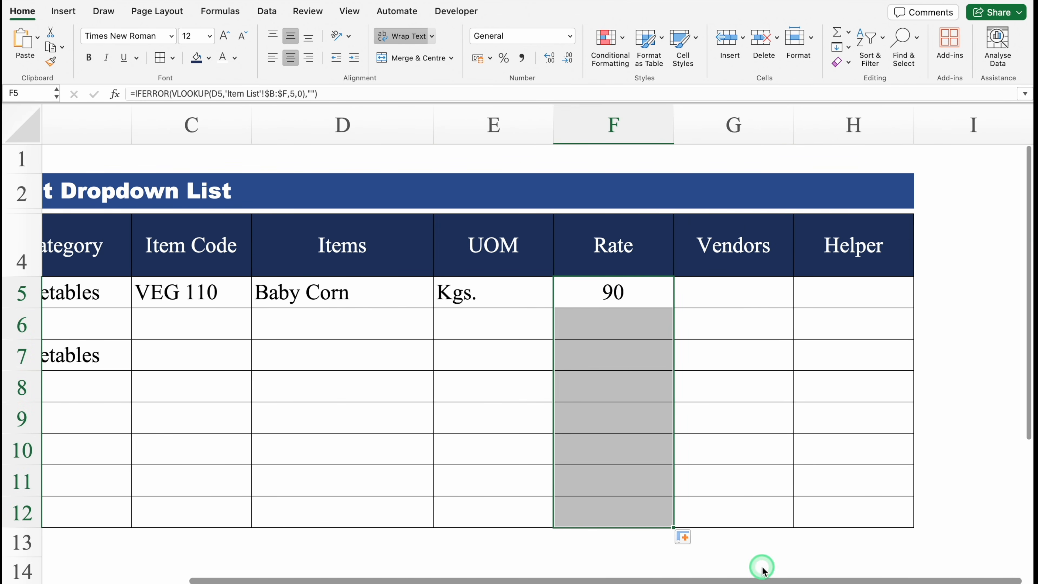
{"action": "left_click", "coordinate": [727, 297]}
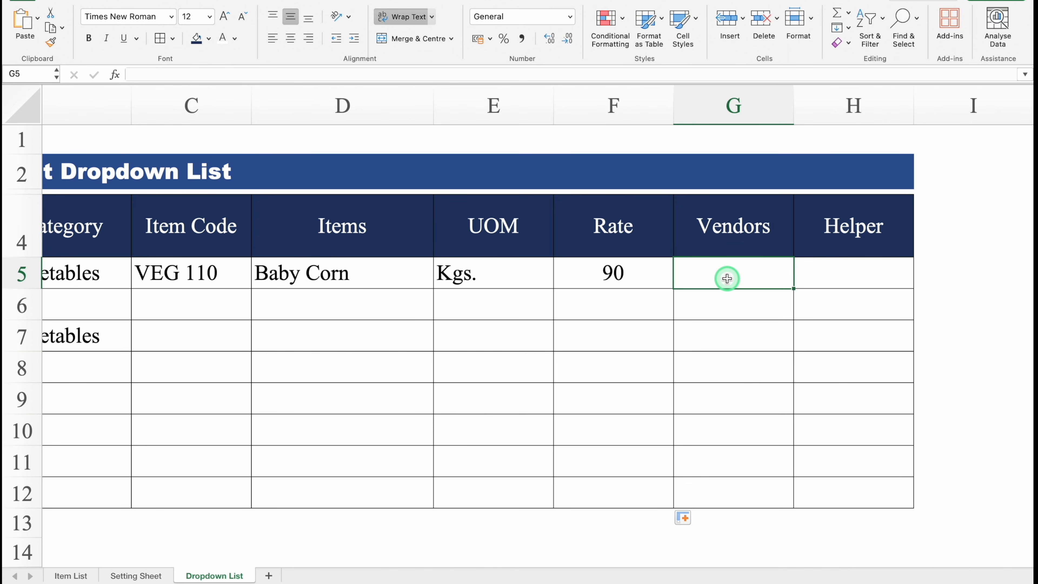
{"action": "type", "text": "="}
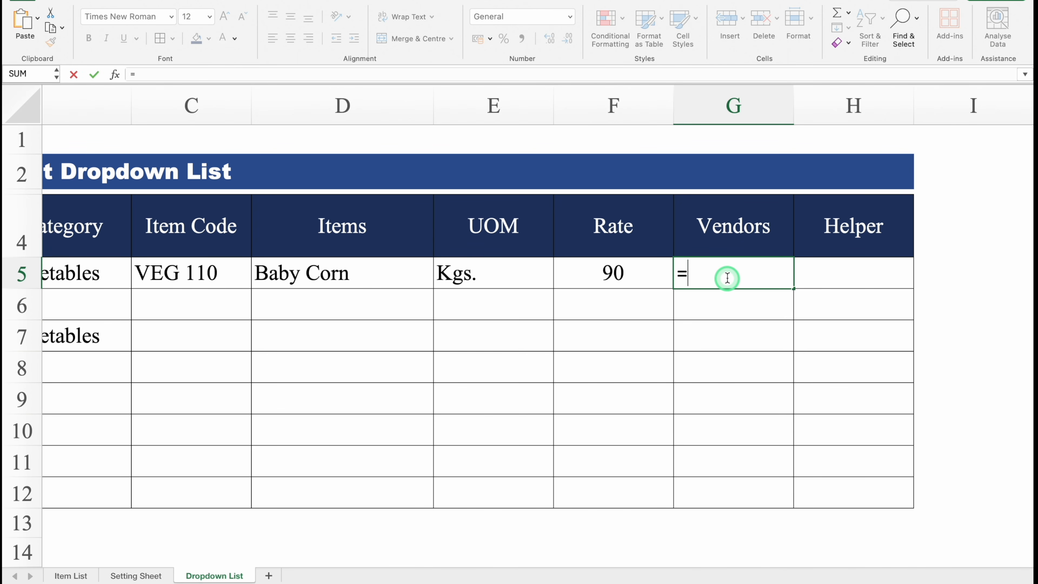
{"action": "type", "text": "VL"}
{"action": "double_click", "coordinate": [714, 310]}
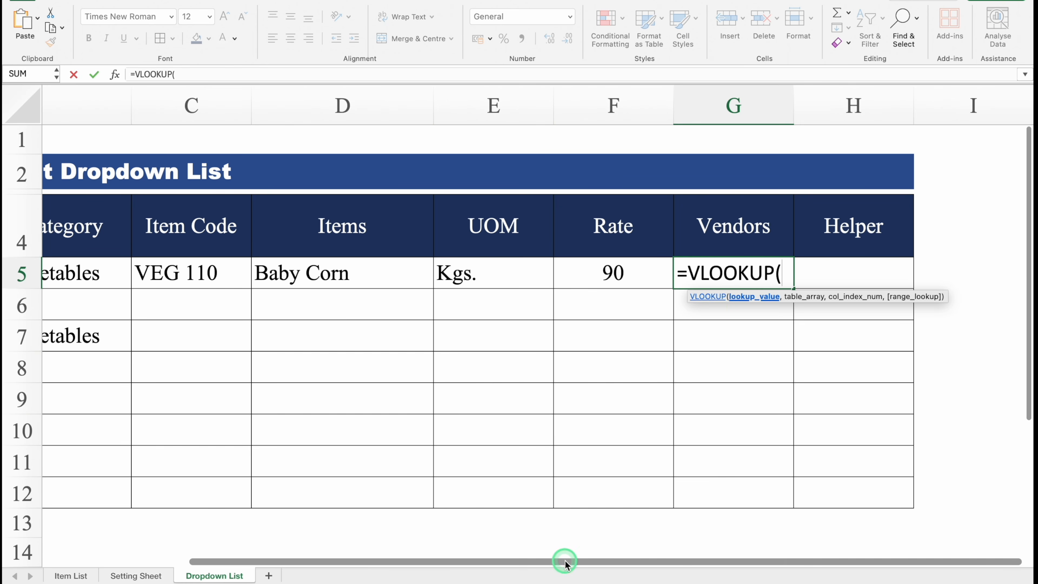
{"action": "left_click_drag", "start_coordinate": [563, 561], "coordinate": [439, 557]}
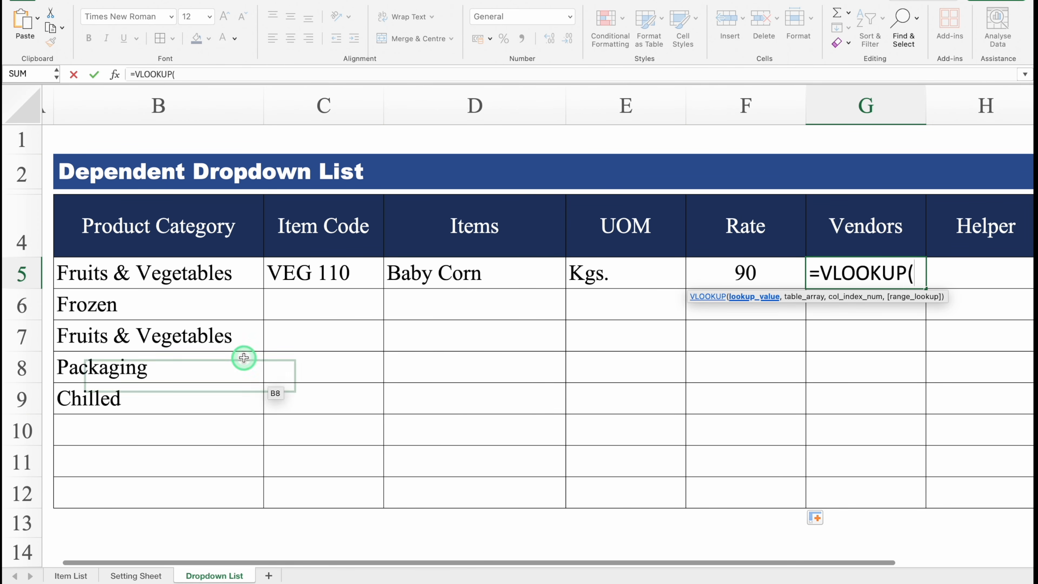
{"action": "left_click", "coordinate": [182, 272]}
{"action": "type", "text": ","}
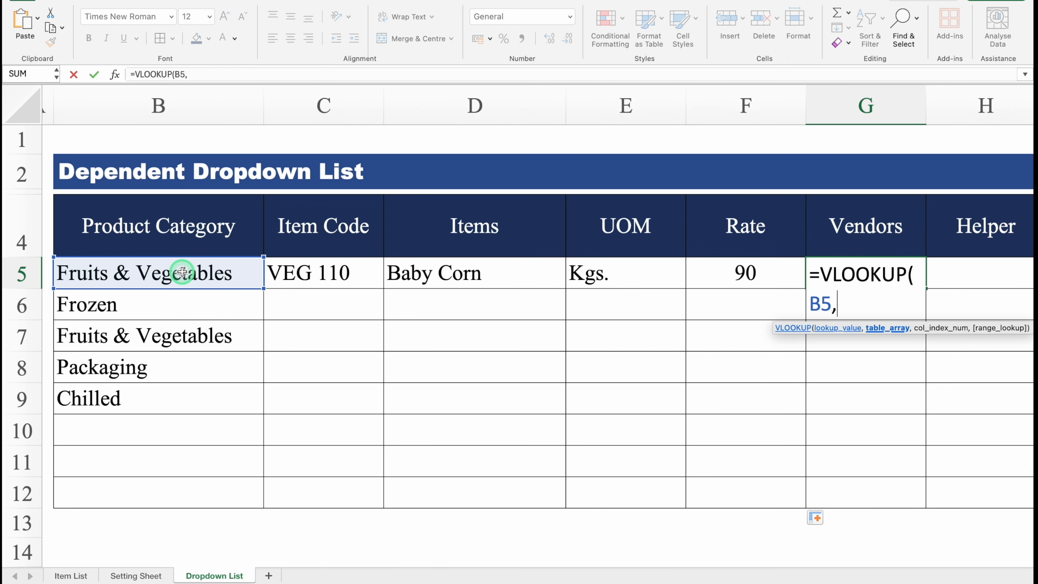
- Complete the G5 VLOOKUP with Setting Sheet columns $C:$D as the table array, column index 2 and exact match 0
{"action": "left_click", "coordinate": [150, 577]}
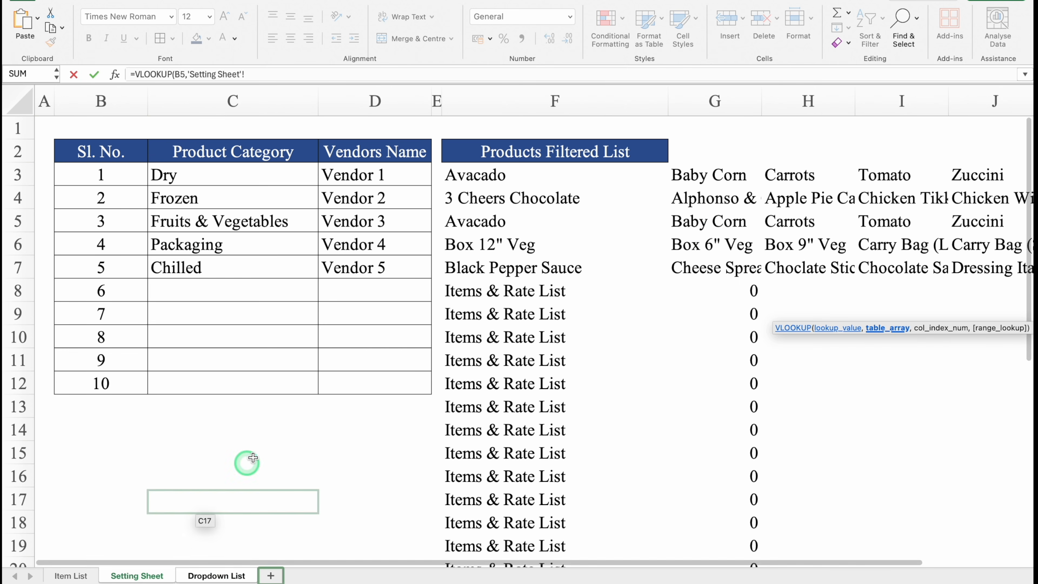
{"action": "left_click", "coordinate": [245, 101]}
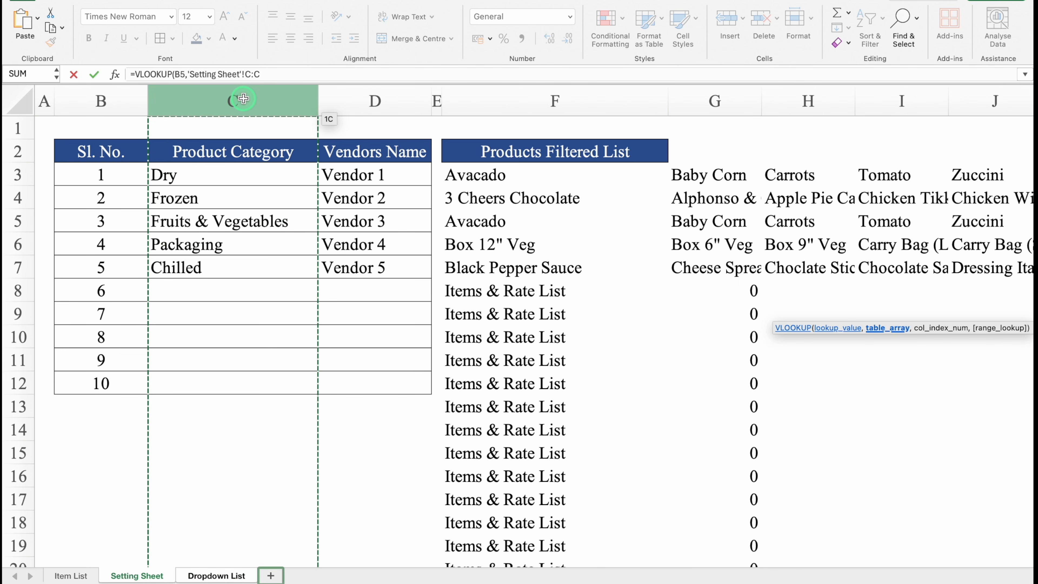
{"action": "left_click_drag", "start_coordinate": [244, 101], "coordinate": [346, 107]}
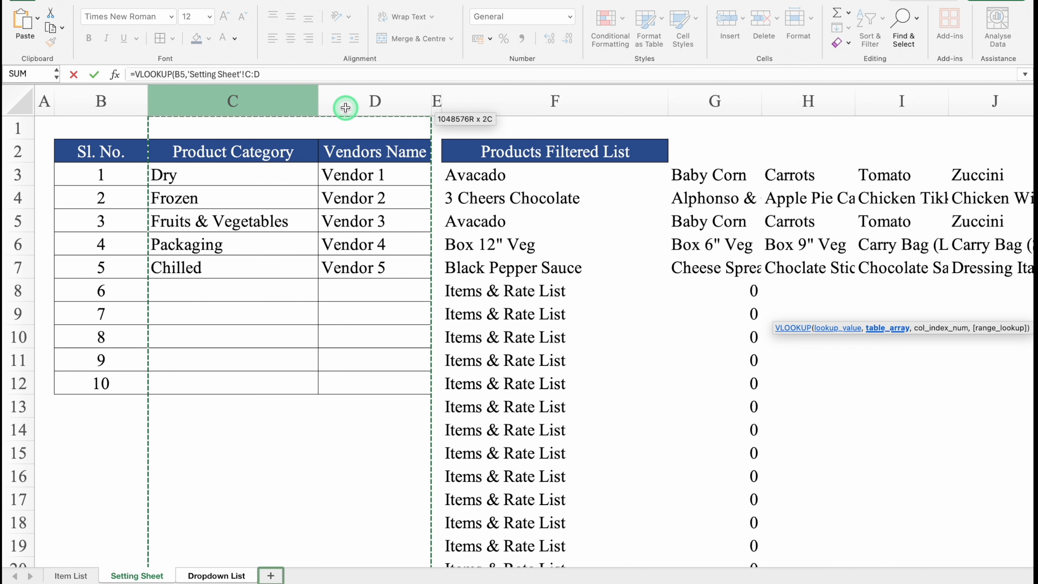
{"action": "key", "text": "F4"}
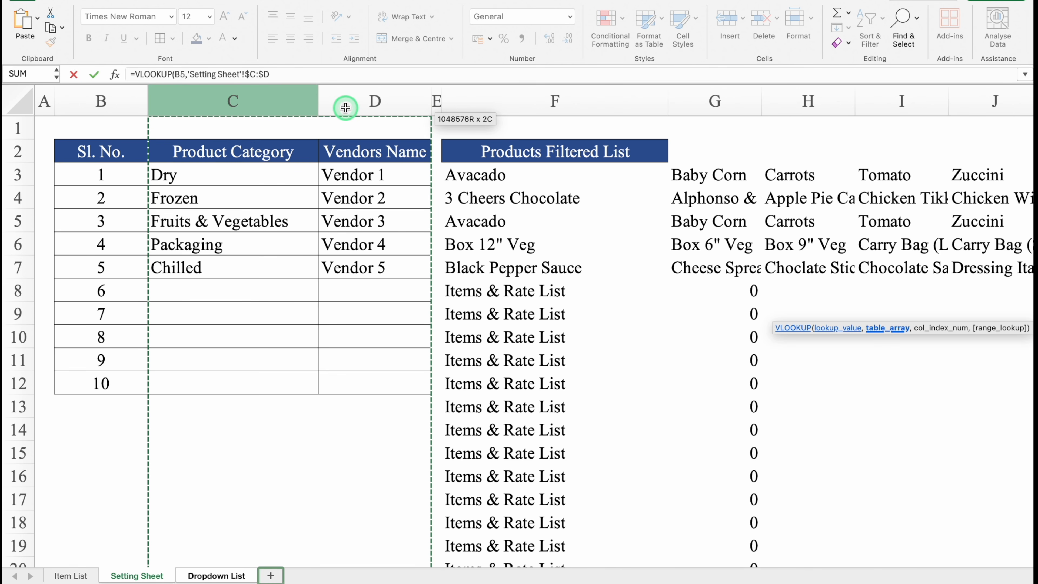
{"action": "type", "text": ",2,0"}
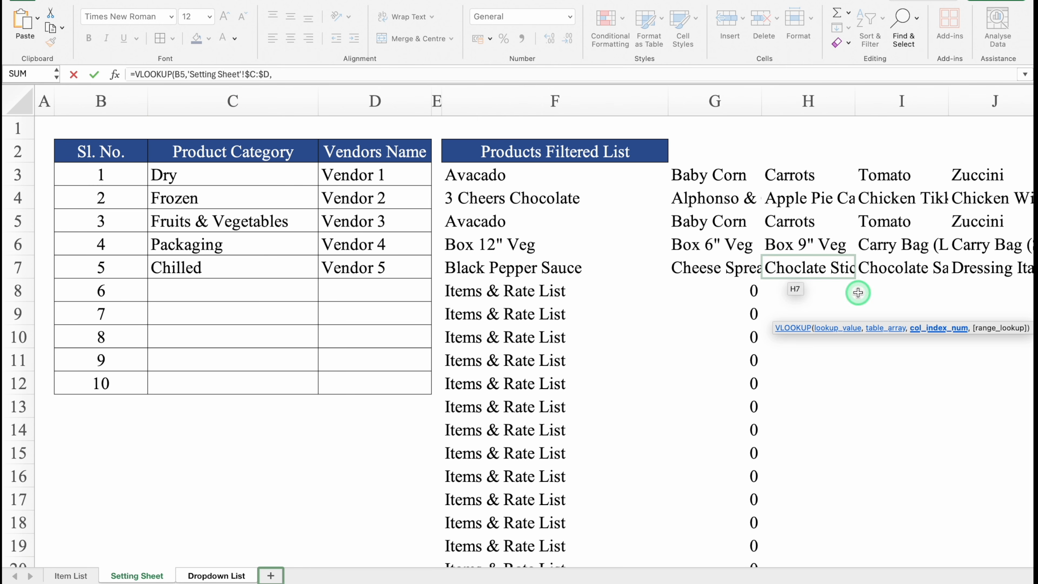
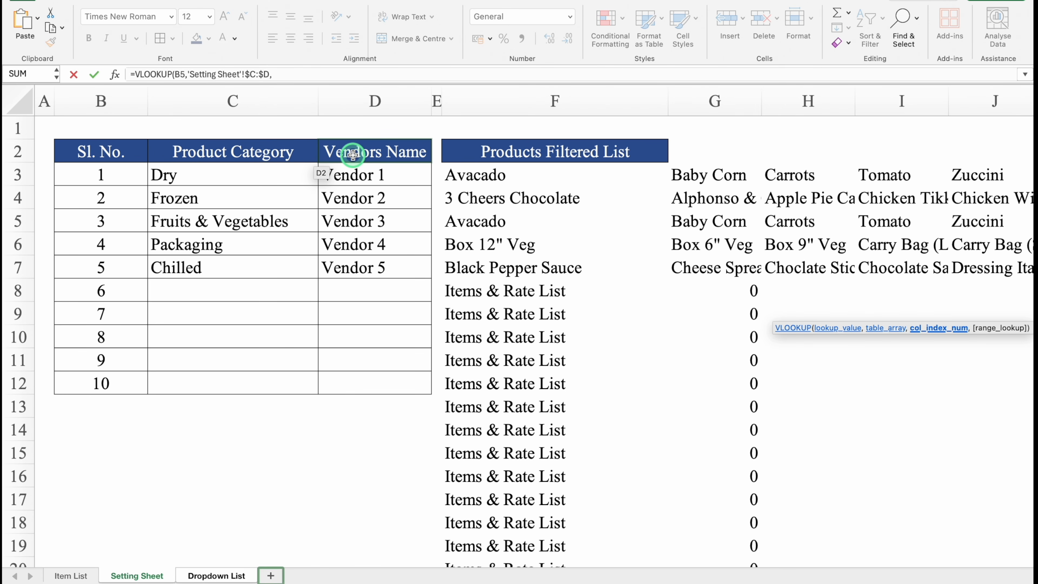
{"action": "type", "text": "2"}
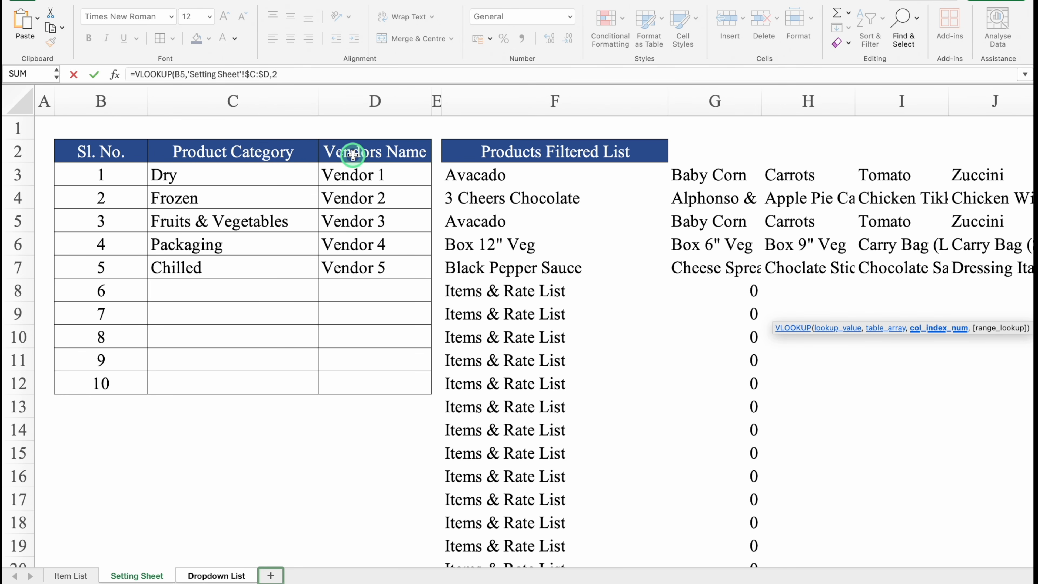
{"action": "type", "text": ","}
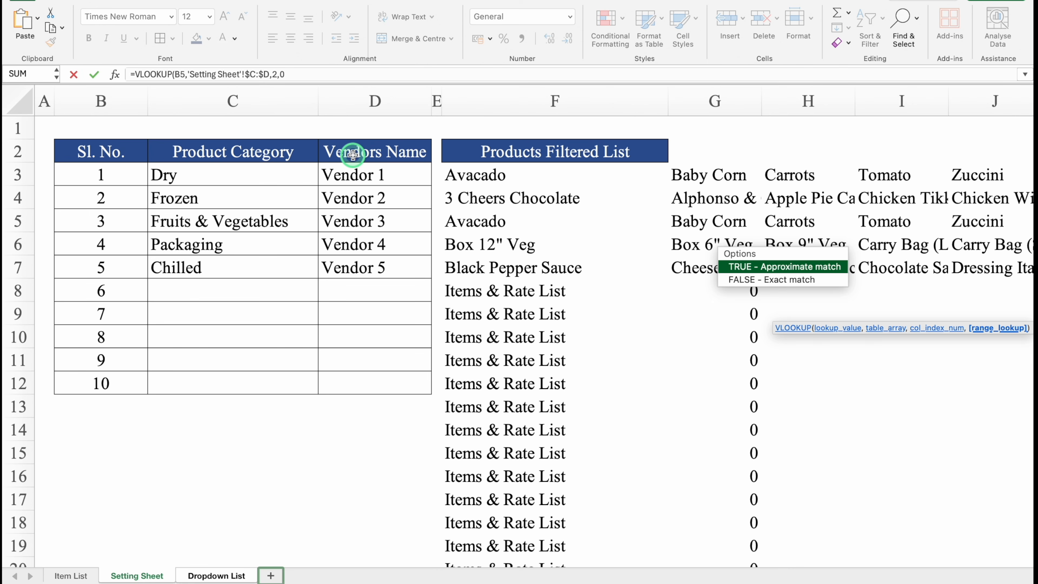
{"action": "type", "text": "0)"}
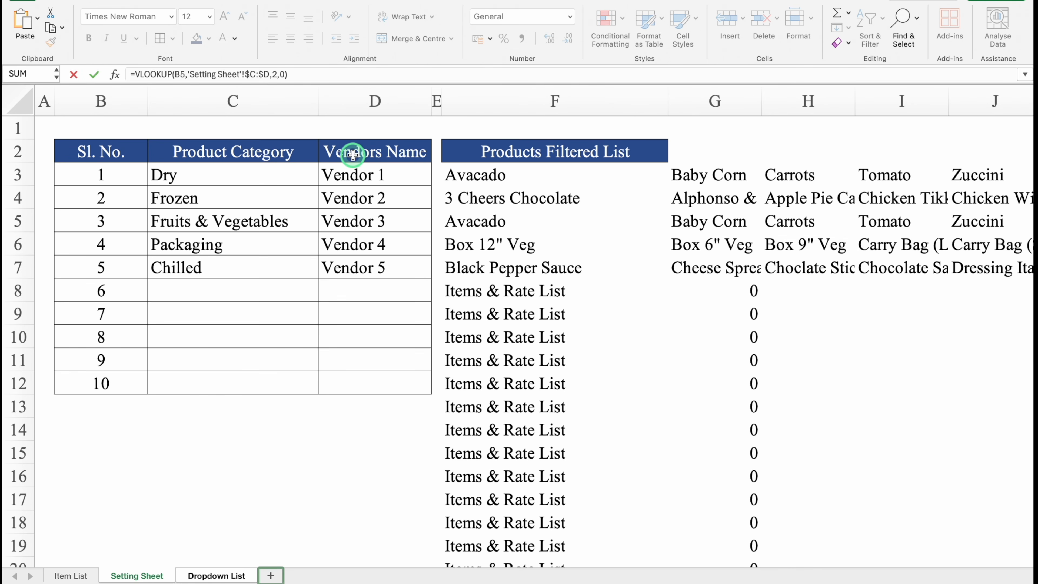
{"action": "key", "text": "Return"}
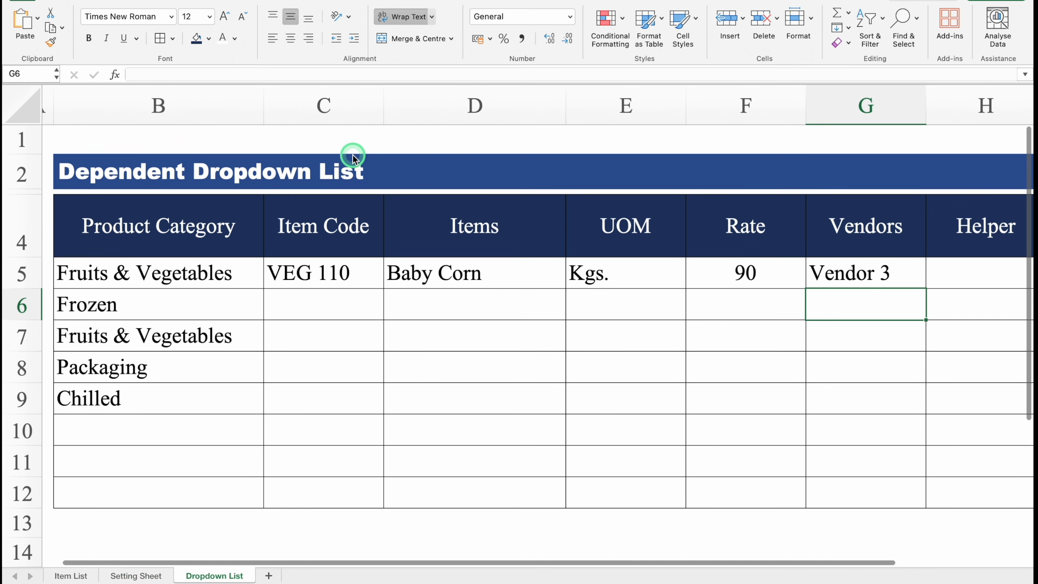
- Wrap the Vendors VLOOKUP in G5 in IFERROR with "" as the error value and copy it down to G12
{"action": "left_click_drag", "start_coordinate": [564, 561], "coordinate": [693, 556]}
{"action": "left_click", "coordinate": [759, 272]}
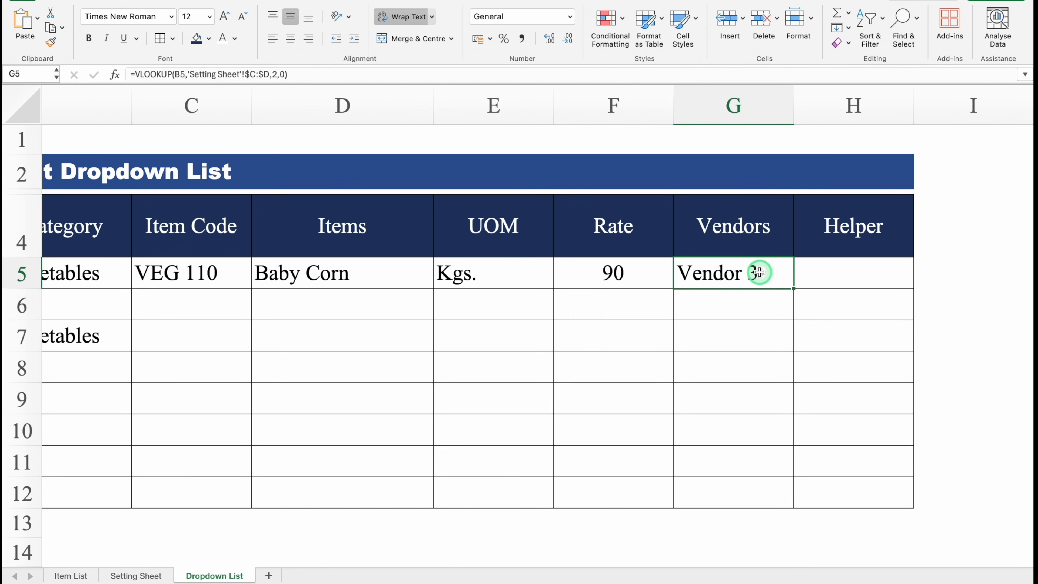
{"action": "double_click", "coordinate": [759, 272]}
{"action": "left_click", "coordinate": [689, 277]}
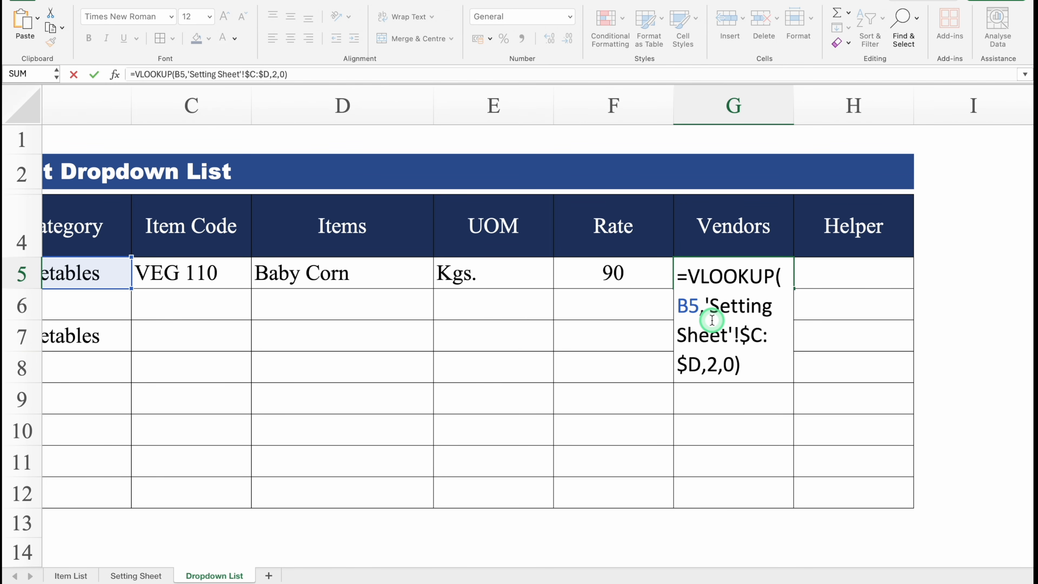
{"action": "type", "text": "IFE"}
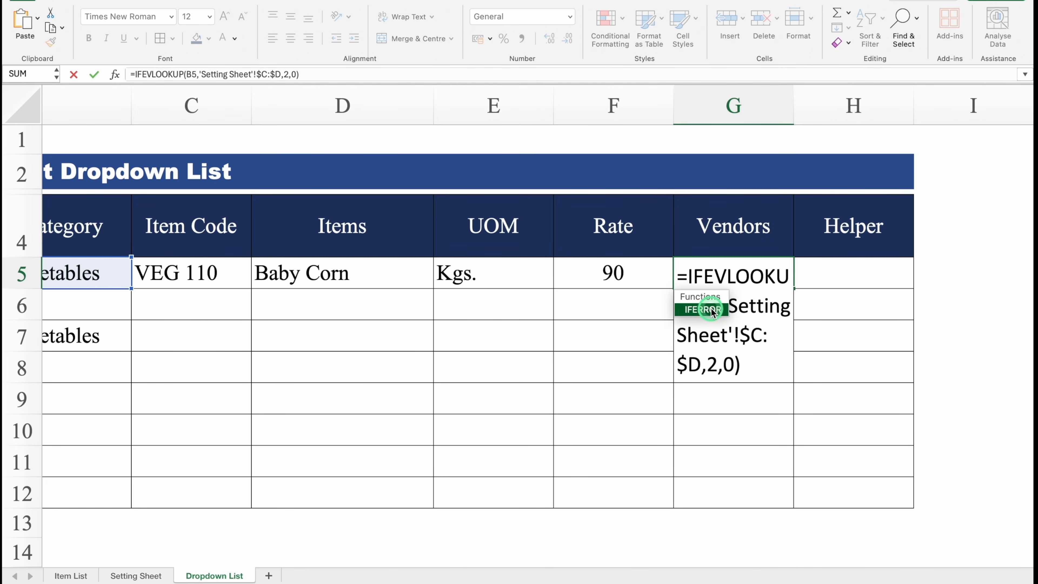
{"action": "double_click", "coordinate": [711, 311]}
{"action": "left_click", "coordinate": [749, 393]}
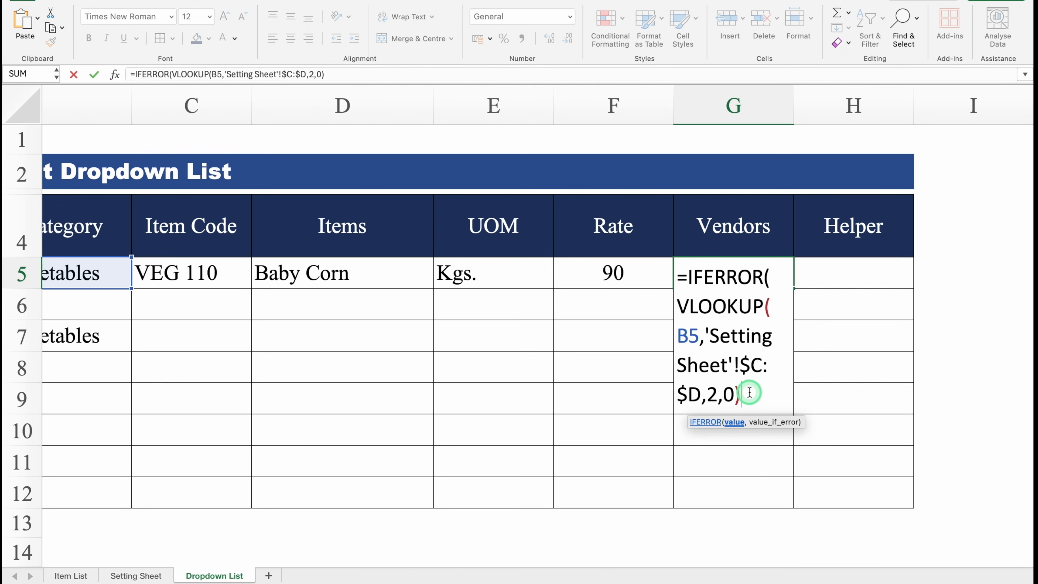
{"action": "type", "text": ",\""}
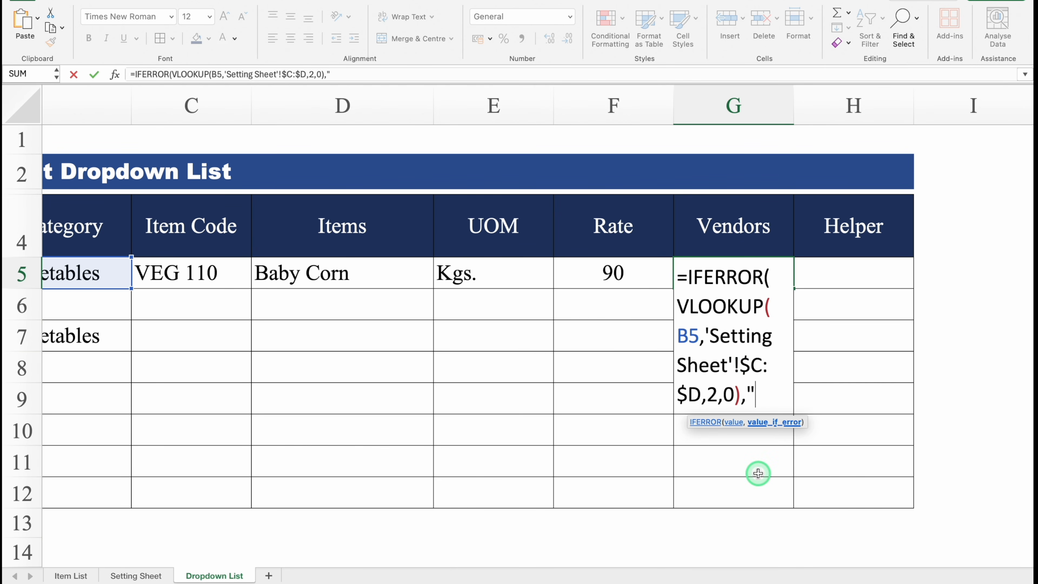
{"action": "type", "text": "\")"}
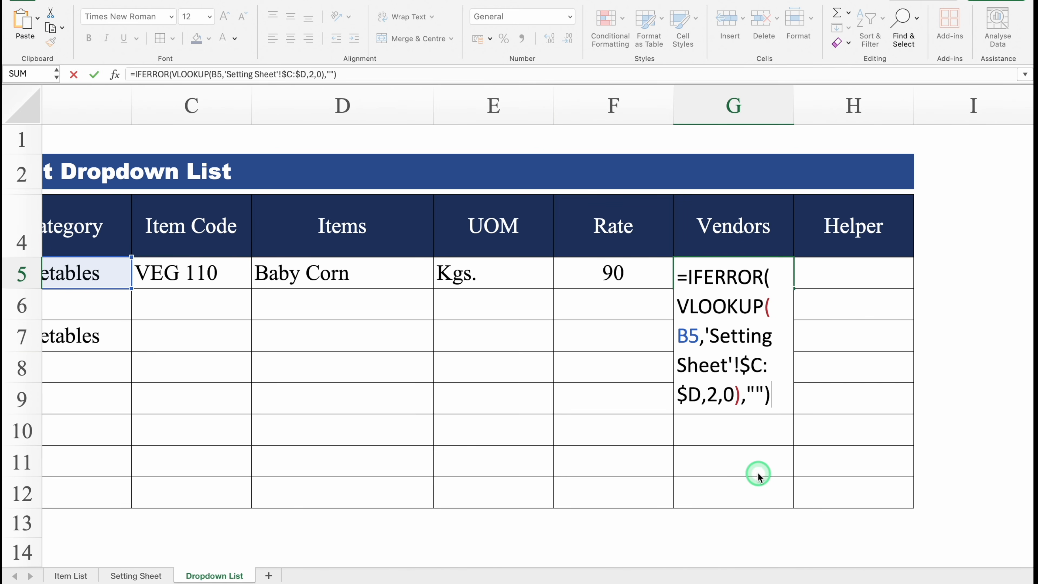
{"action": "key", "text": "ctrl+Return"}
{"action": "left_click_drag", "start_coordinate": [793, 288], "coordinate": [791, 494]}
- Clear the product categories in B6 through B9
{"action": "left_click_drag", "start_coordinate": [662, 563], "coordinate": [463, 551]}
{"action": "left_click", "coordinate": [208, 308]}
{"action": "left_click_drag", "start_coordinate": [207, 312], "coordinate": [218, 394]}
{"action": "key", "text": "Delete"}
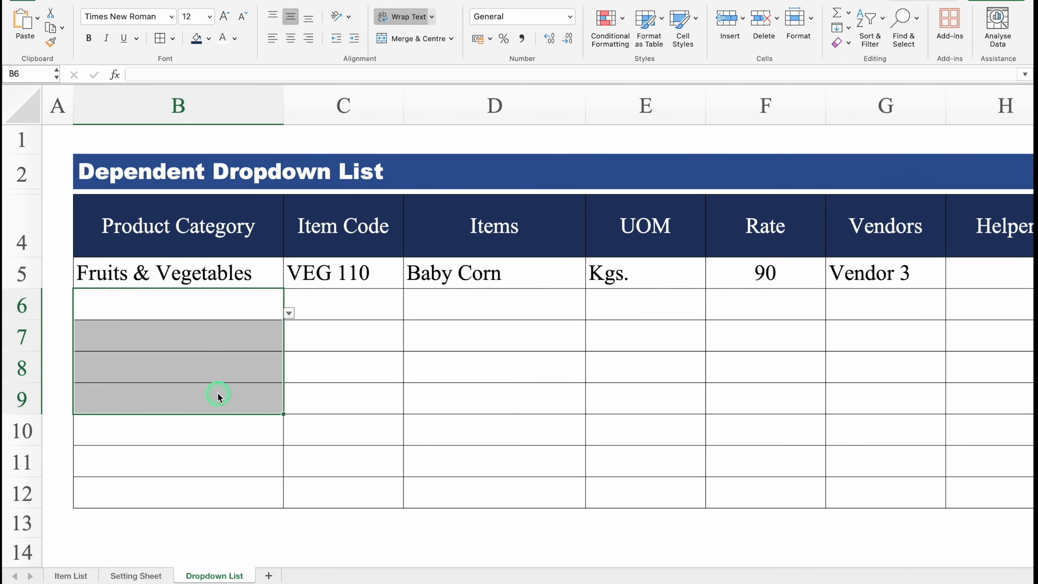
- Begin an XLOOKUP formula in the Helper cell H5 with the item in D5 as the lookup value
{"action": "left_click_drag", "start_coordinate": [245, 562], "coordinate": [433, 564]}
{"action": "left_click", "coordinate": [855, 274]}
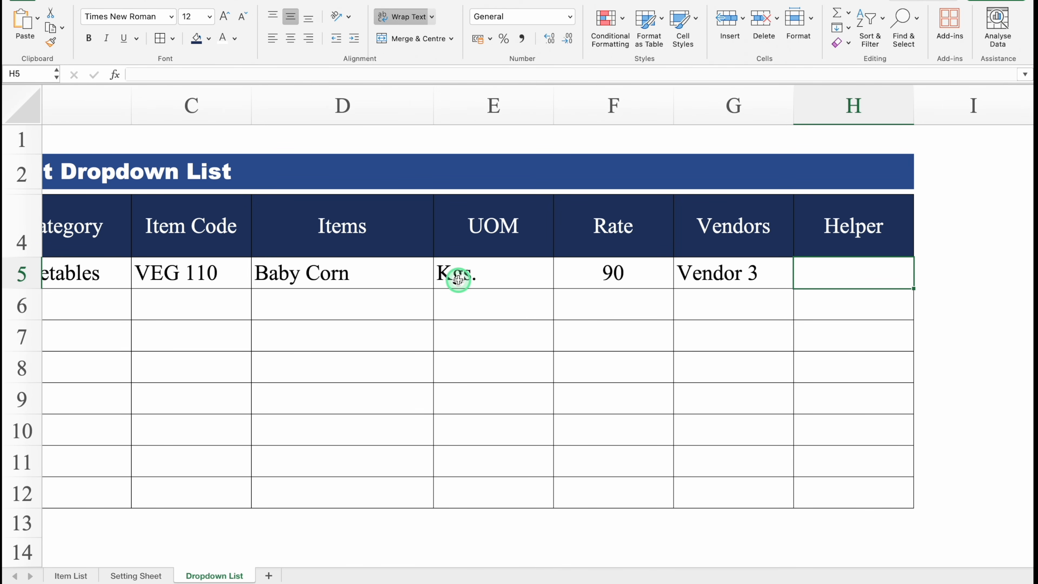
{"action": "left_click_drag", "start_coordinate": [434, 563], "coordinate": [282, 548]}
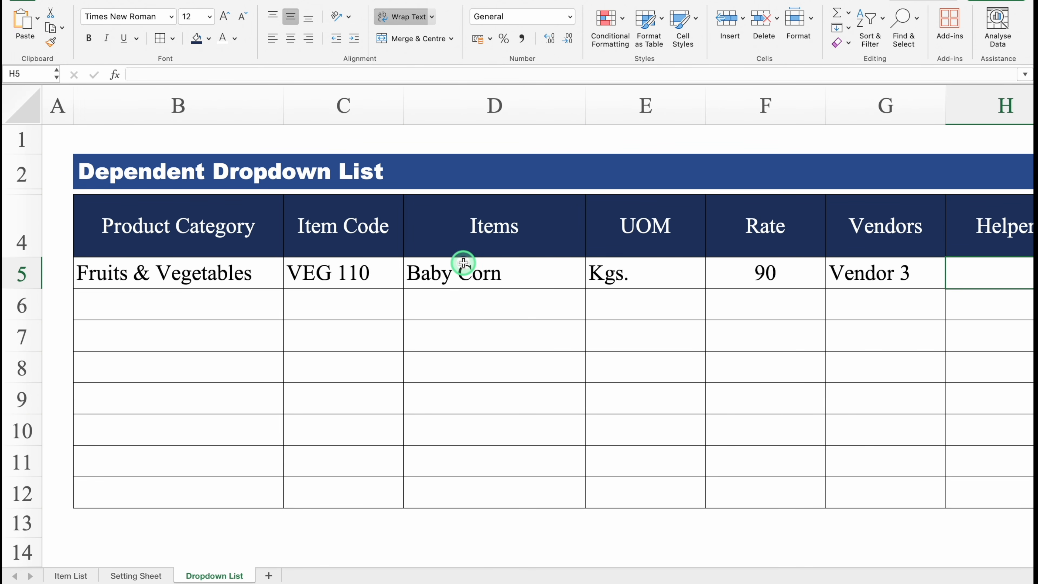
{"action": "left_click_drag", "start_coordinate": [474, 561], "coordinate": [685, 537]}
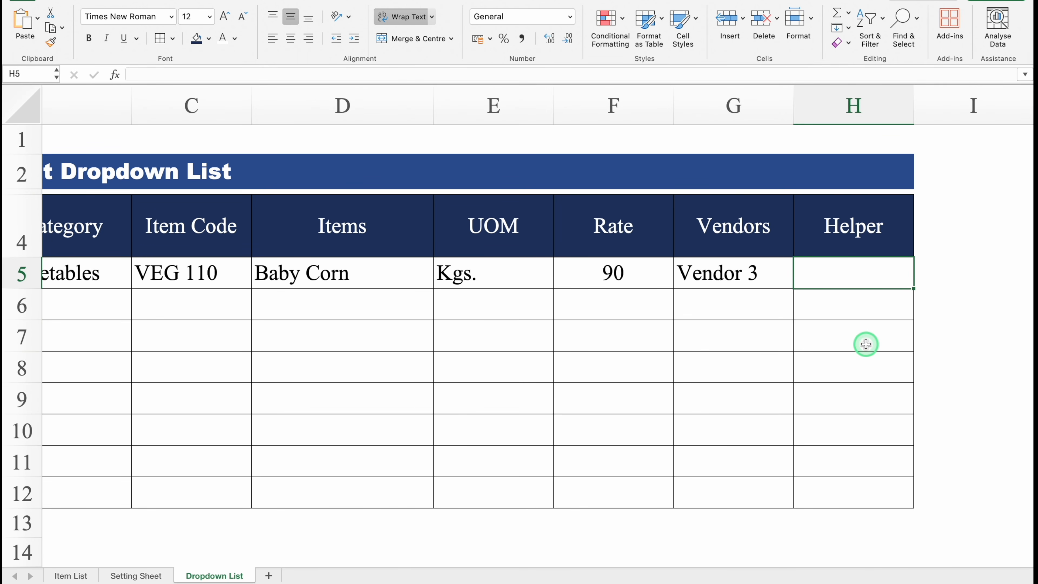
{"action": "type", "text": "="}
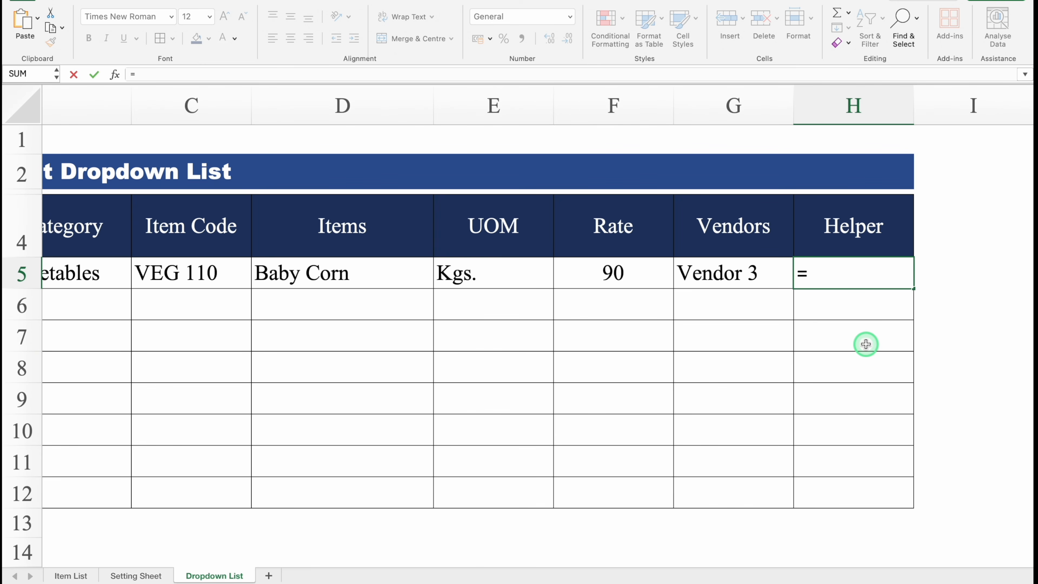
{"action": "type", "text": "XL"}
{"action": "double_click", "coordinate": [834, 311]}
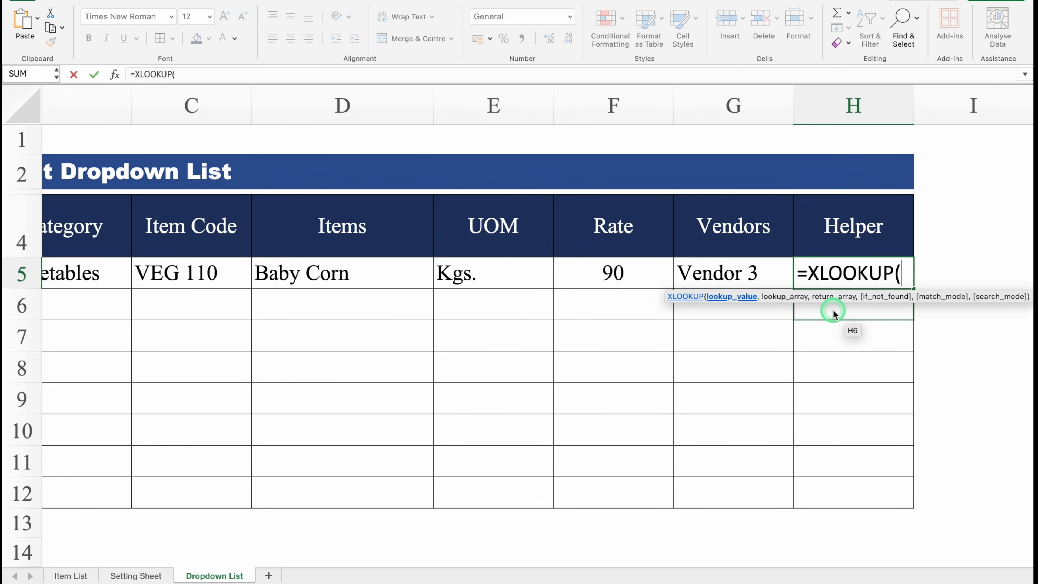
{"action": "left_click", "coordinate": [369, 274]}
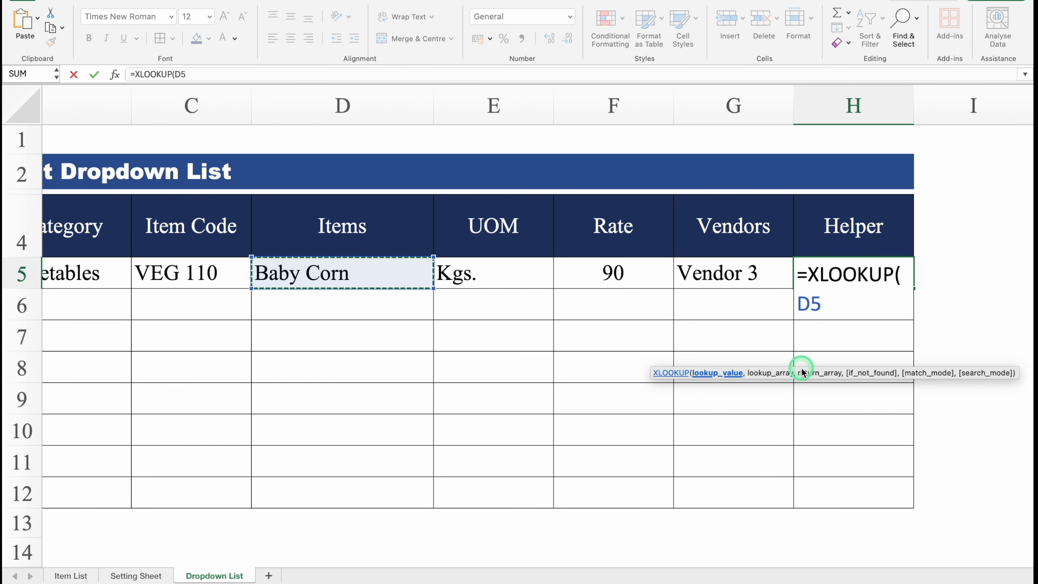
{"action": "type", "text": ","}
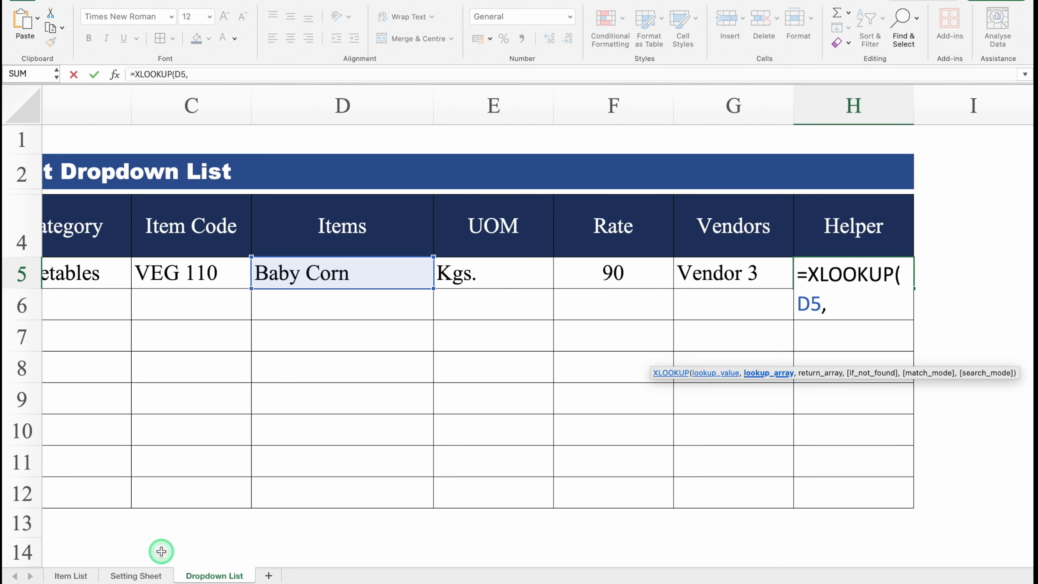
- Complete the H5 XLOOKUP with Item List column B:B as lookup array and D:D as return array, then widen the Helper column to fit
{"action": "left_click", "coordinate": [70, 576]}
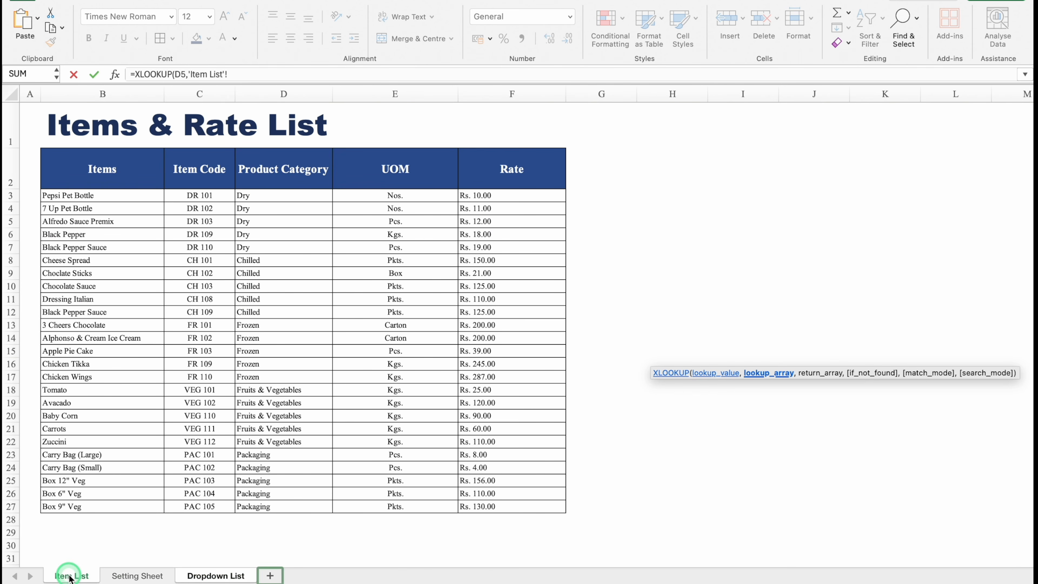
{"action": "left_click", "coordinate": [120, 138]}
{"action": "left_click", "coordinate": [106, 93]}
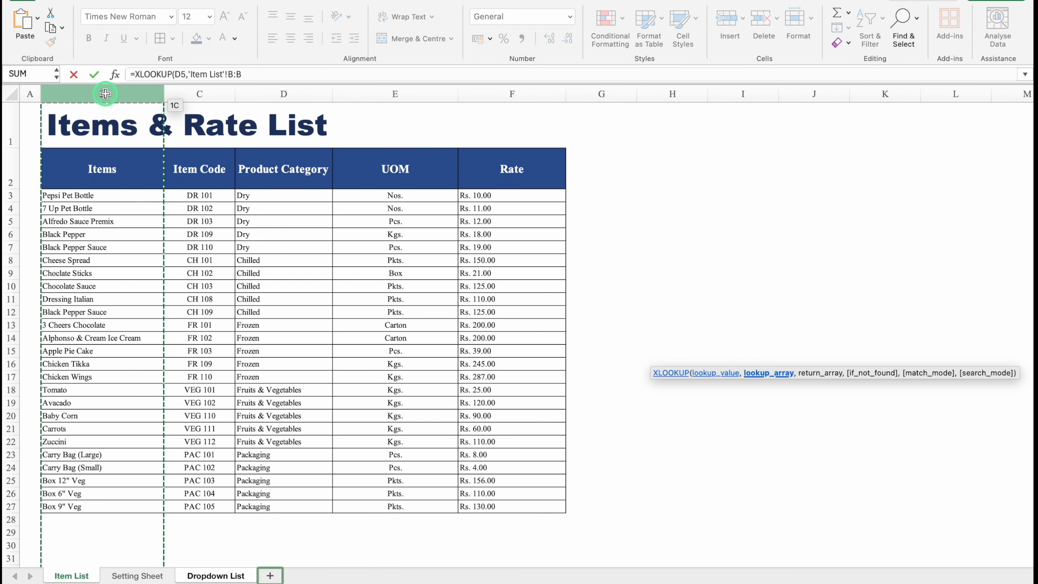
{"action": "type", "text": ","}
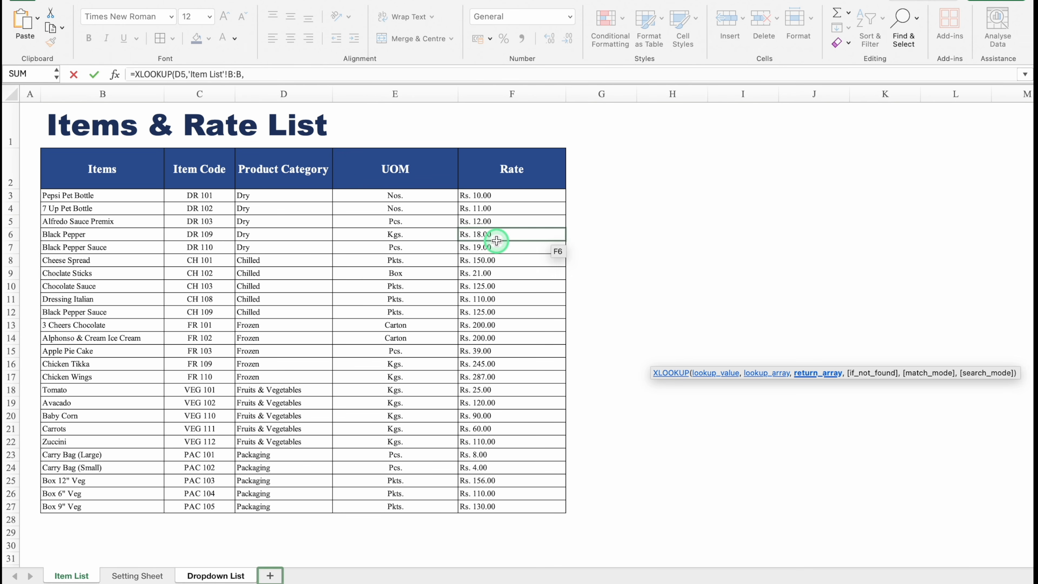
{"action": "left_click", "coordinate": [295, 89]}
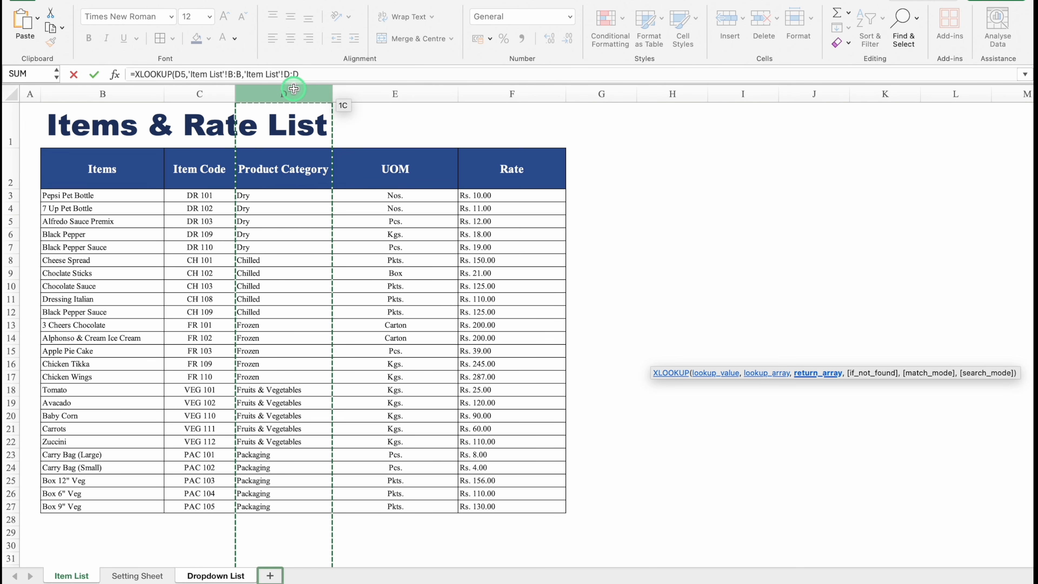
{"action": "type", "text": ")"}
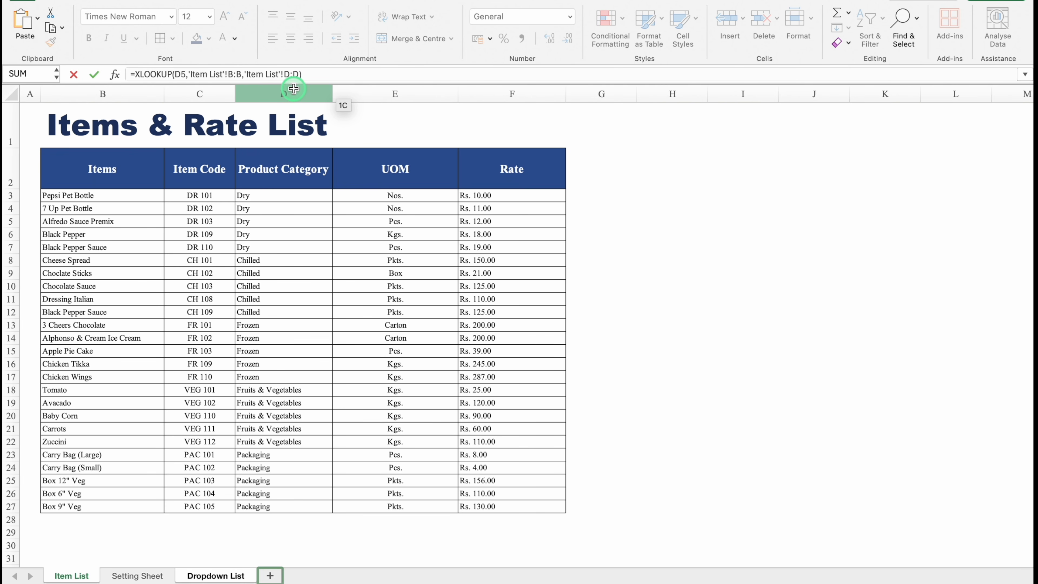
{"action": "key", "text": "Return"}
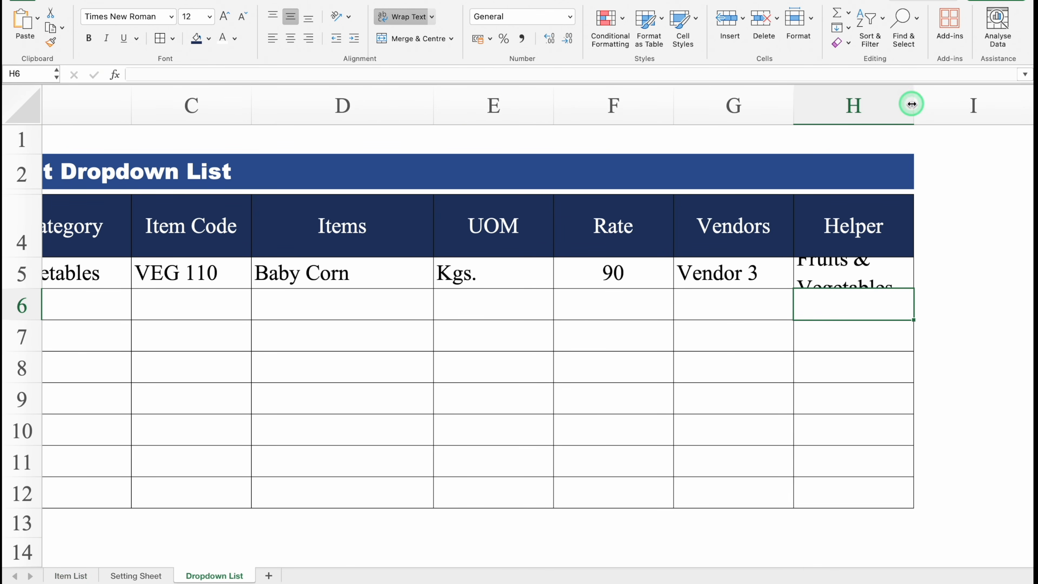
{"action": "left_click_drag", "start_coordinate": [910, 102], "coordinate": [988, 109]}
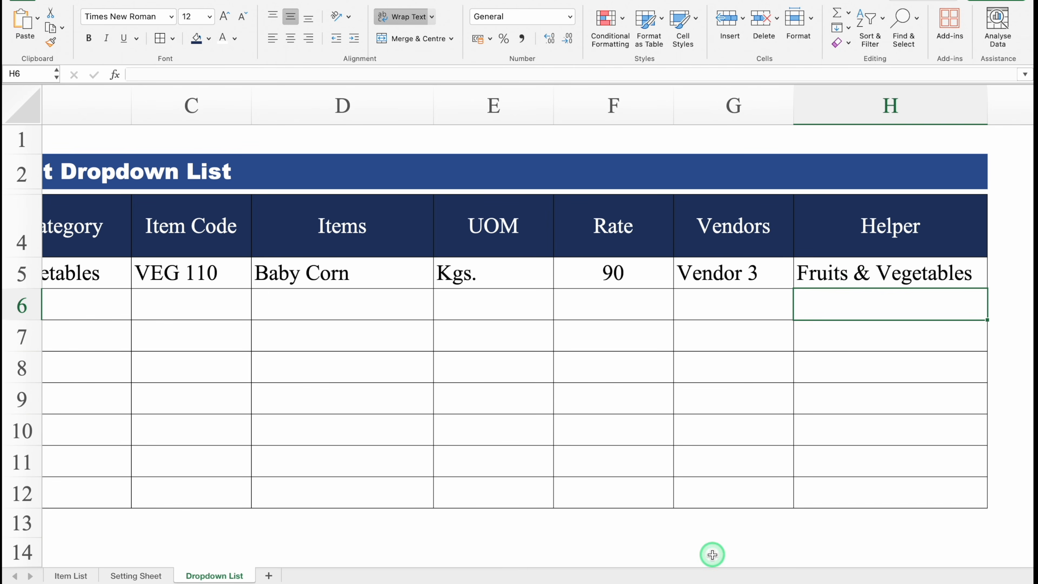
- Change the product category in B5 to Dry from its dropdown list
{"action": "left_click_drag", "start_coordinate": [718, 561], "coordinate": [623, 569]}
{"action": "left_click", "coordinate": [250, 273]}
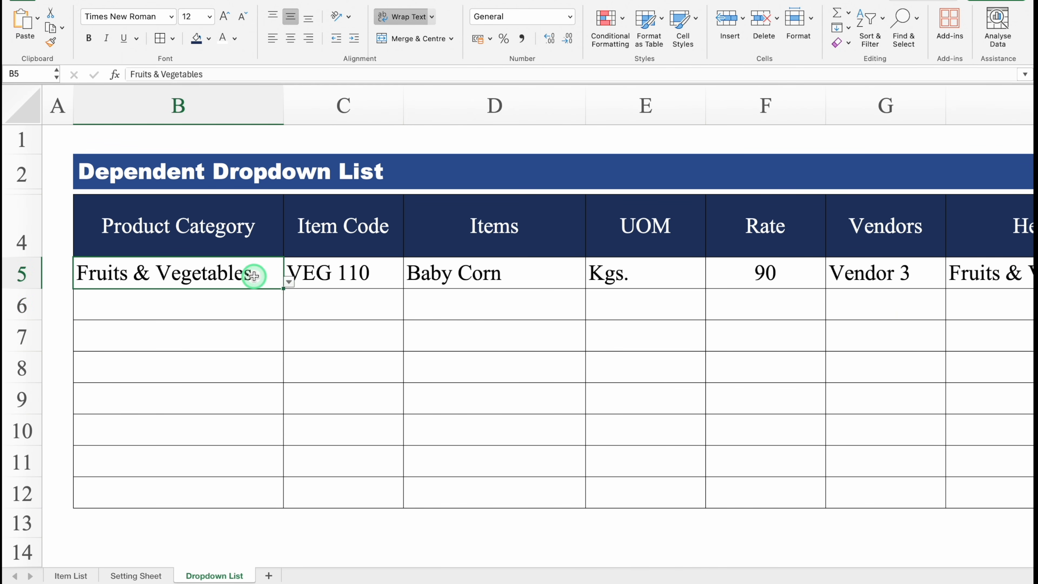
{"action": "left_click", "coordinate": [289, 283]}
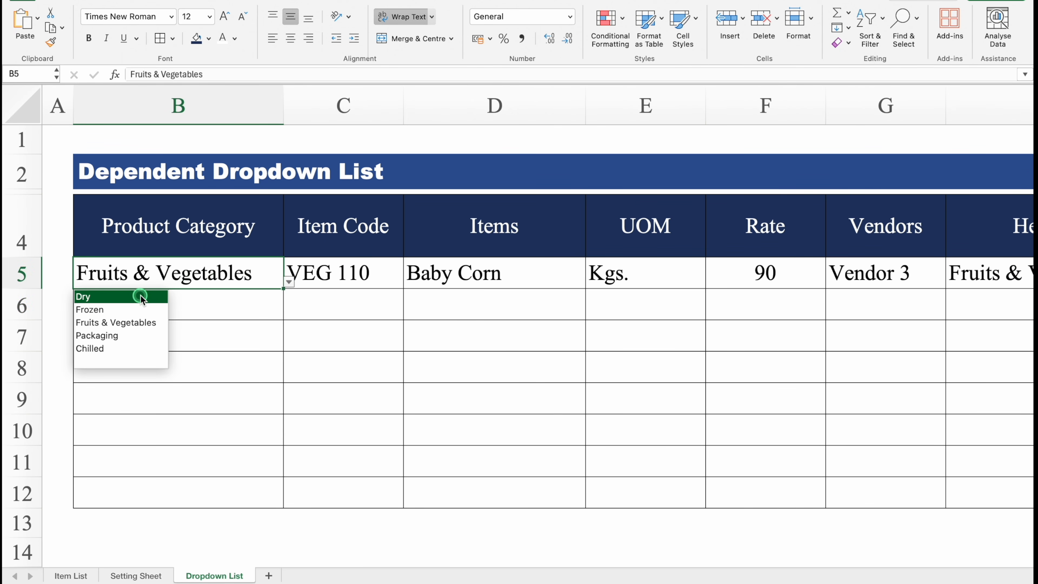
{"action": "left_click", "coordinate": [149, 295]}
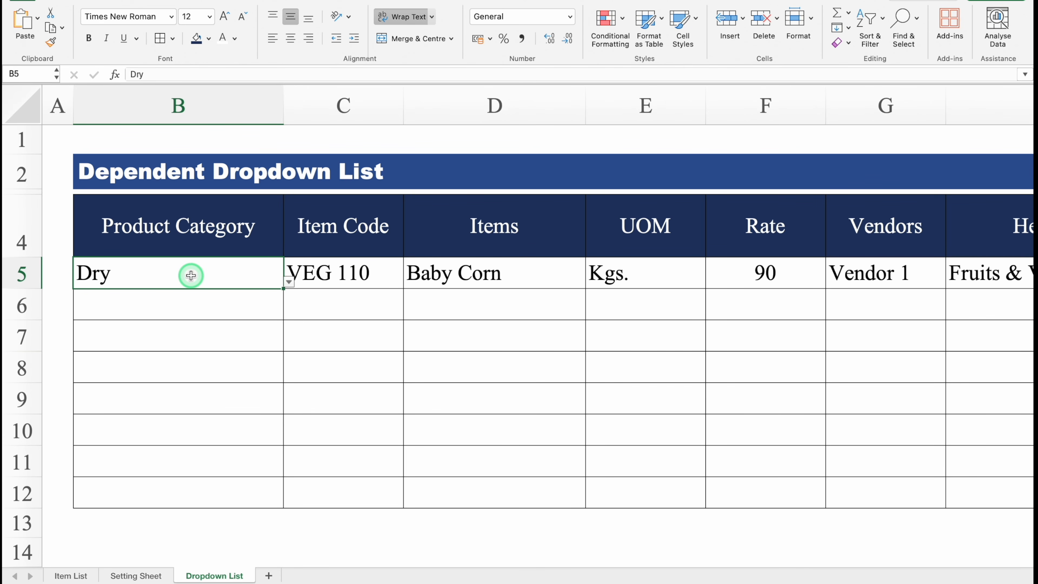
- Start a new Classic conditional formatting rule for the item cells D5:D12 that uses a formula to determine which cells to format
{"action": "left_click_drag", "start_coordinate": [203, 561], "coordinate": [311, 559]}
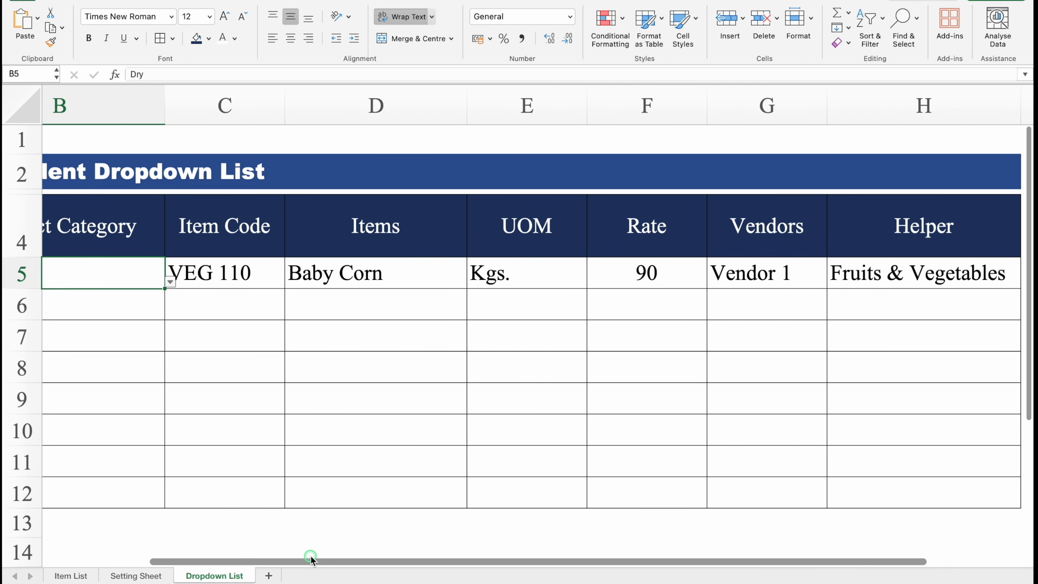
{"action": "left_click", "coordinate": [403, 274]}
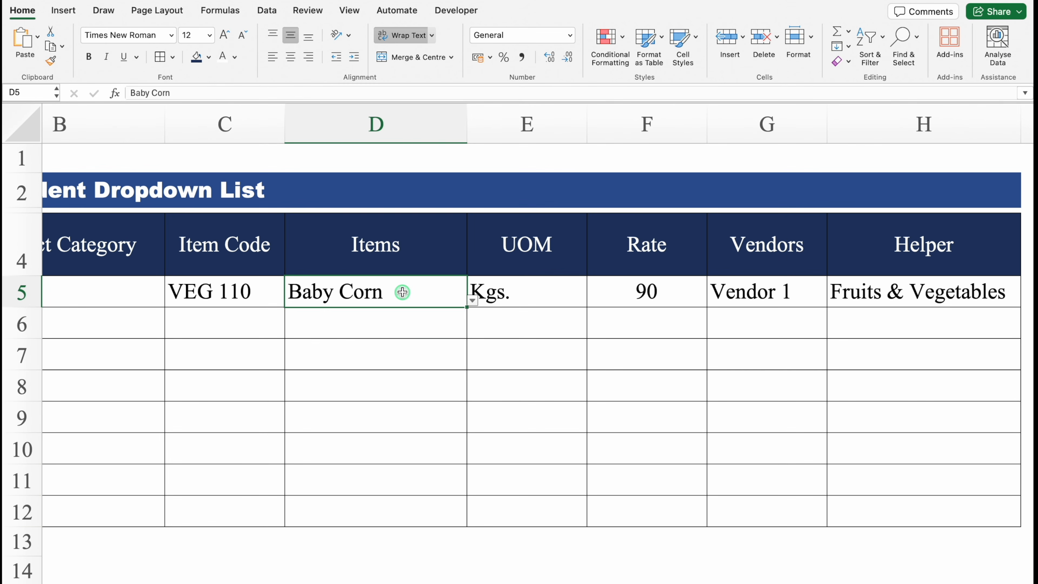
{"action": "left_click_drag", "start_coordinate": [402, 274], "coordinate": [411, 502]}
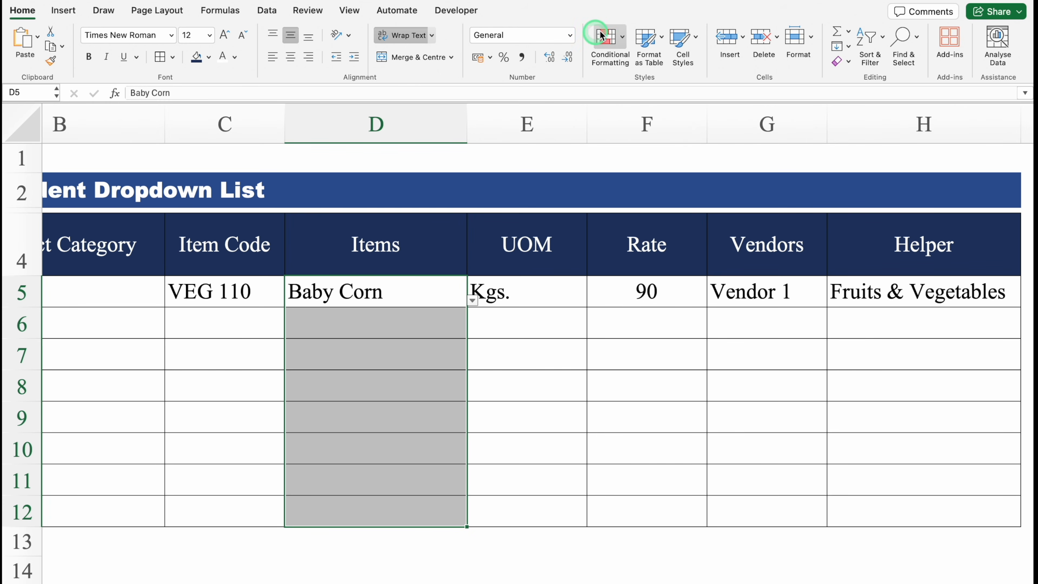
{"action": "left_click", "coordinate": [613, 37]}
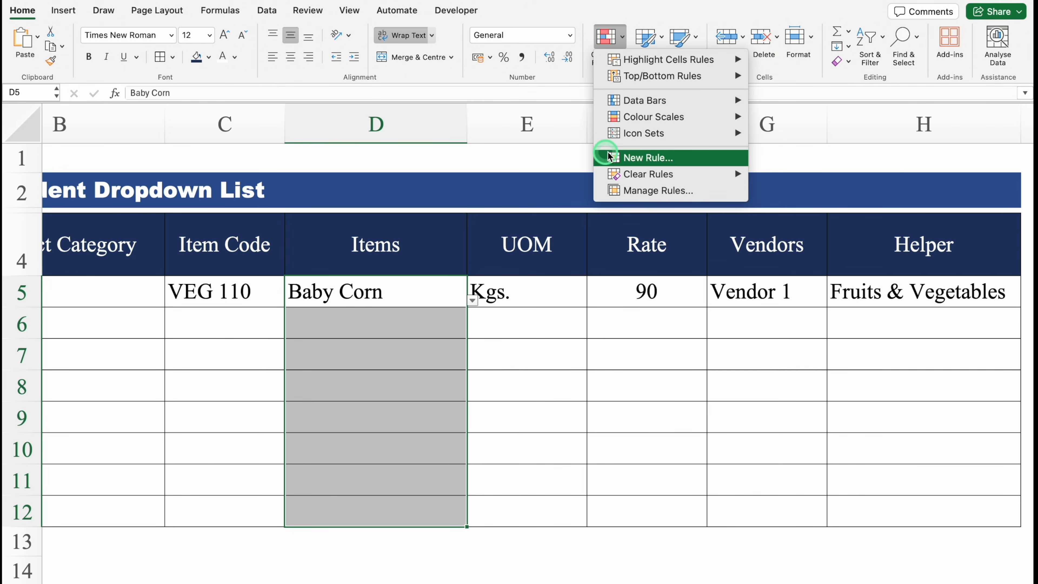
{"action": "left_click", "coordinate": [649, 159]}
{"action": "left_click", "coordinate": [515, 129]}
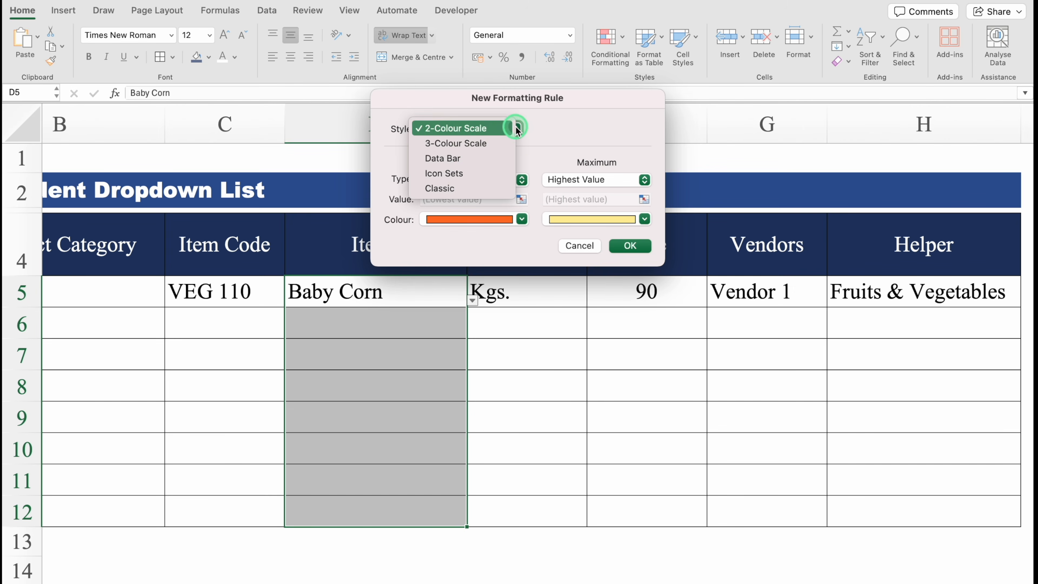
{"action": "left_click", "coordinate": [463, 189]}
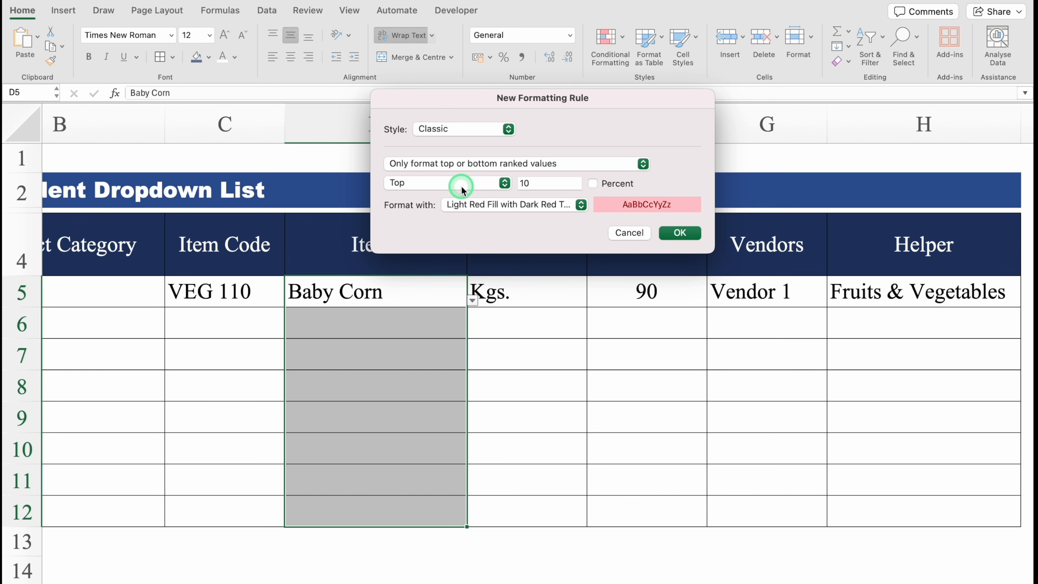
{"action": "left_click", "coordinate": [485, 165]}
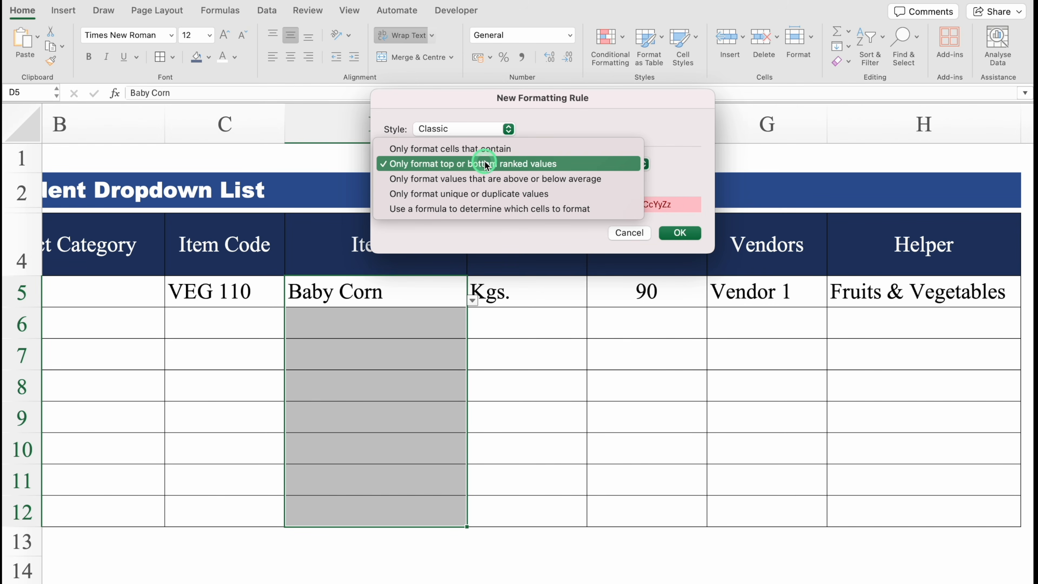
{"action": "left_click", "coordinate": [604, 210]}
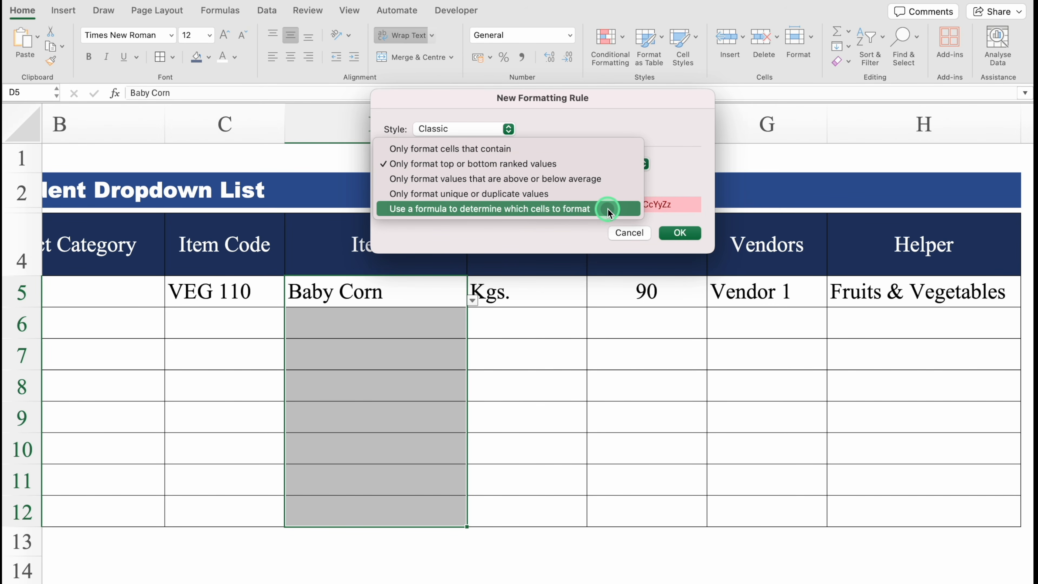
- Enter =B5<>H5 as the rule's formula, with both cell references made relative
{"action": "left_click", "coordinate": [533, 183]}
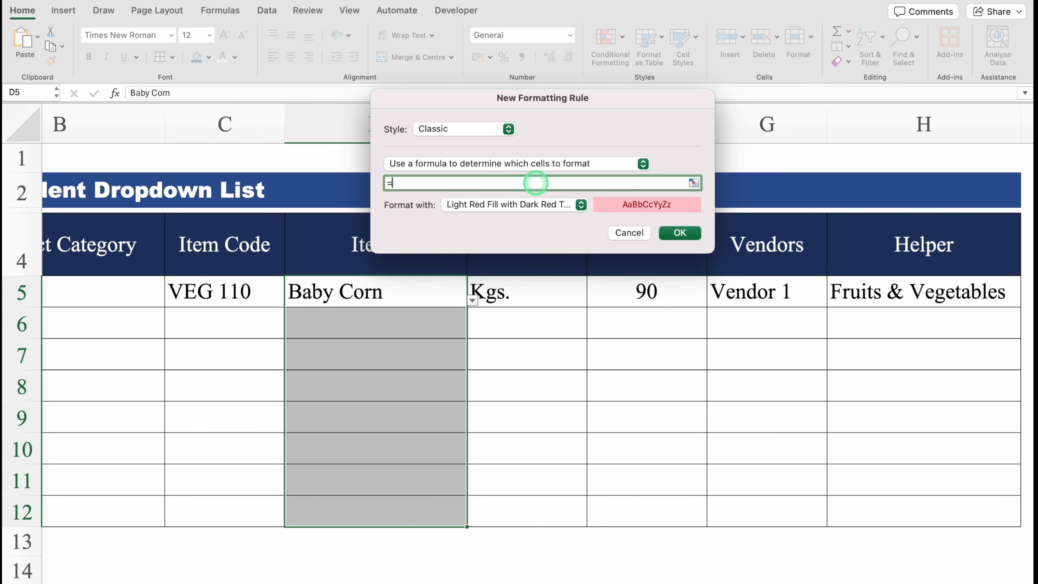
{"action": "left_click_drag", "start_coordinate": [475, 577], "coordinate": [303, 575]}
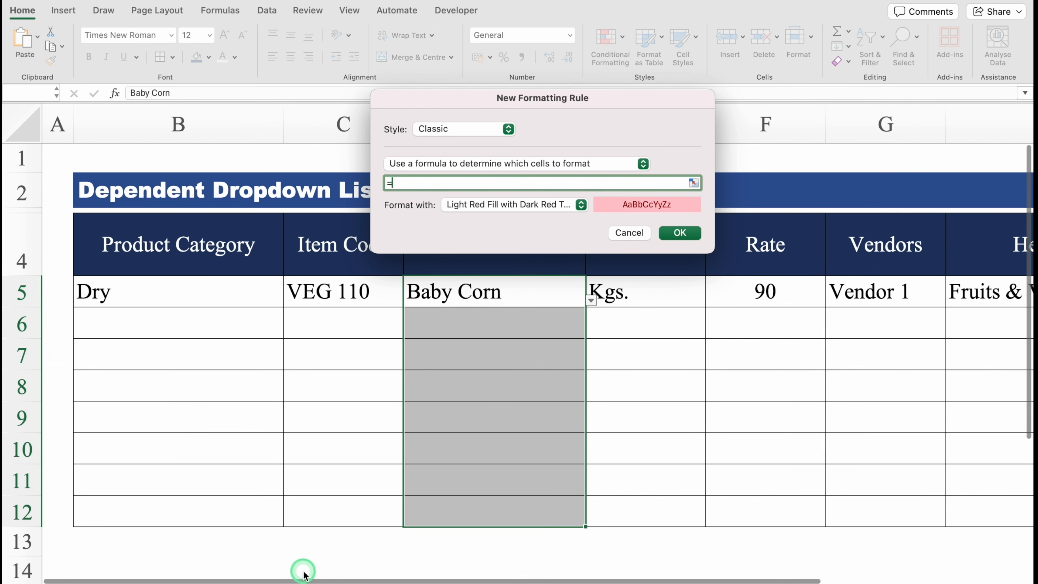
{"action": "left_click", "coordinate": [204, 289]}
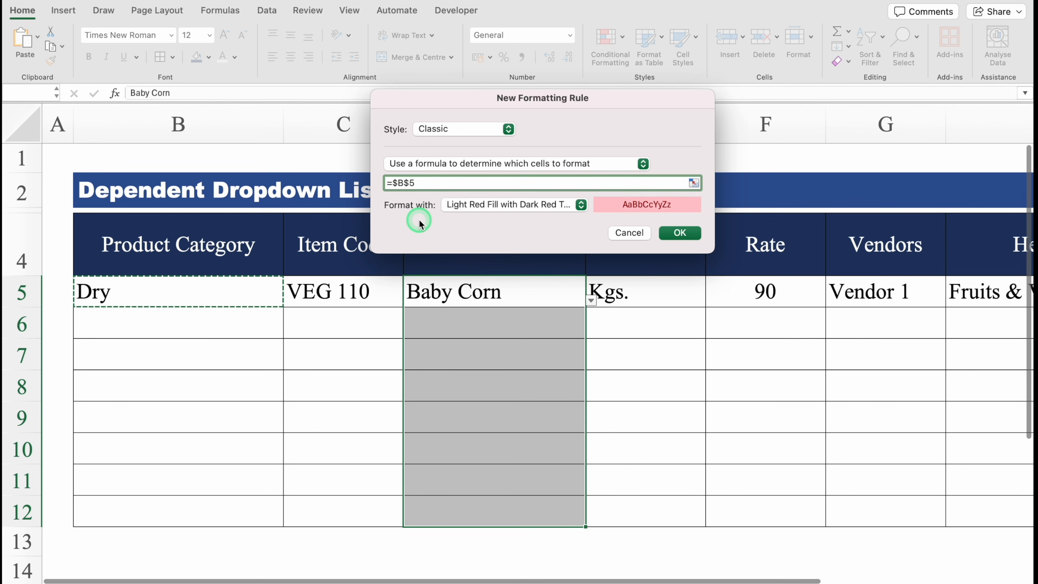
{"action": "key", "text": "Left"}
{"action": "key", "text": "BackSpace"}
{"action": "left_click", "coordinate": [398, 184]}
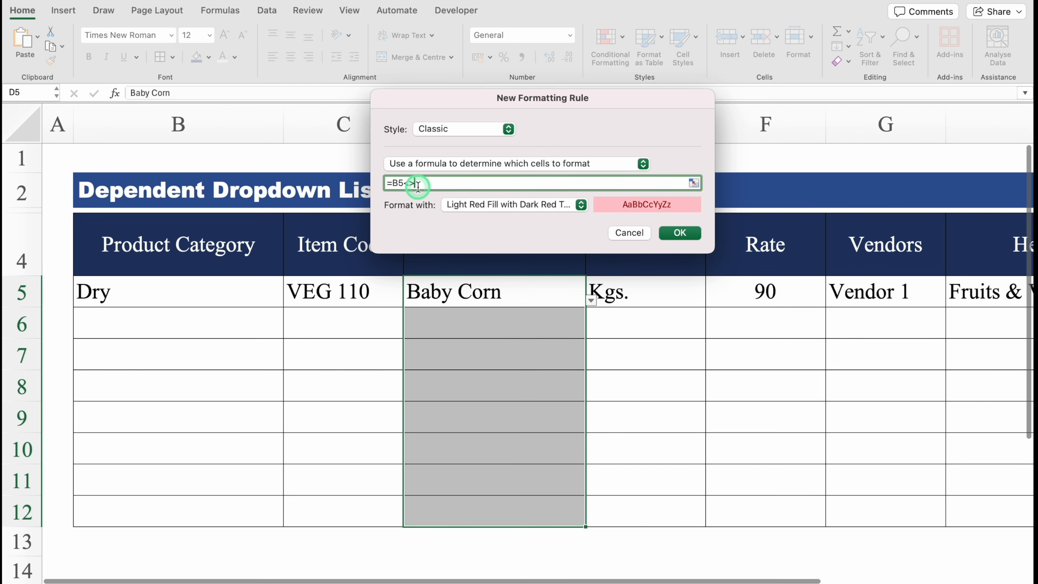
{"action": "left_click", "coordinate": [201, 289]}
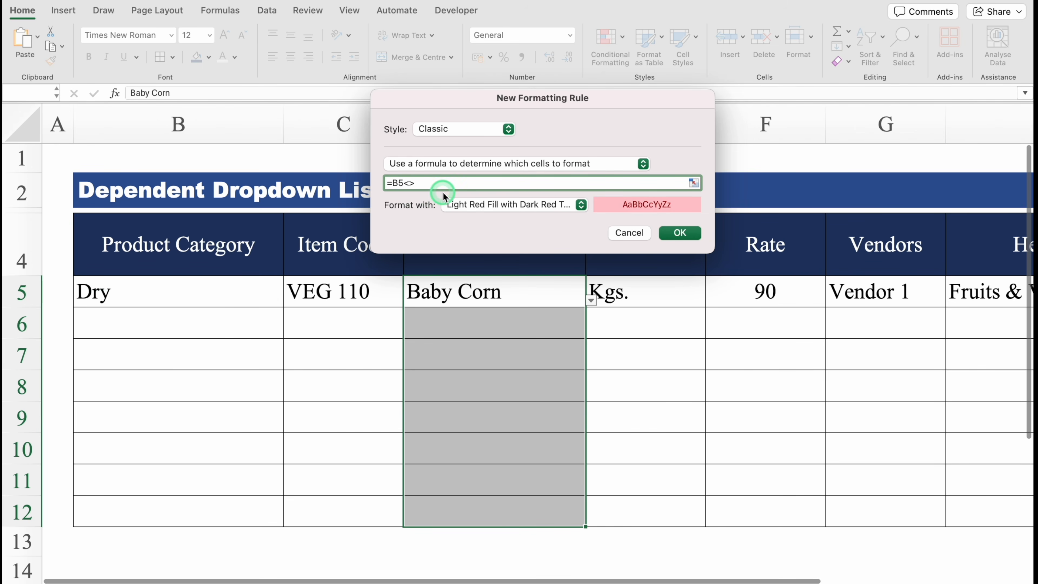
{"action": "left_click_drag", "start_coordinate": [398, 579], "coordinate": [604, 579]}
{"action": "left_click", "coordinate": [775, 297]}
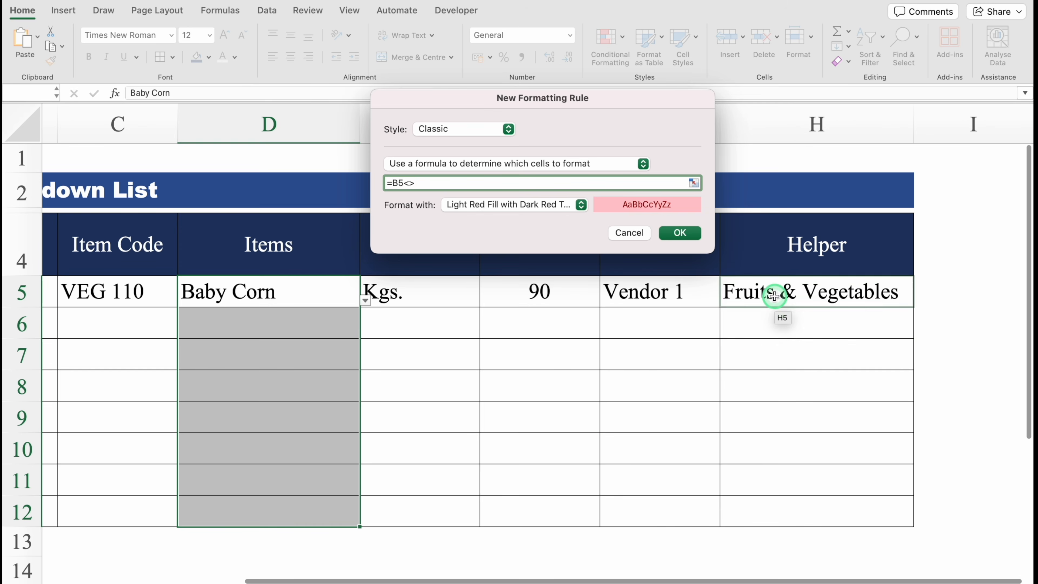
{"action": "left_click", "coordinate": [426, 182]}
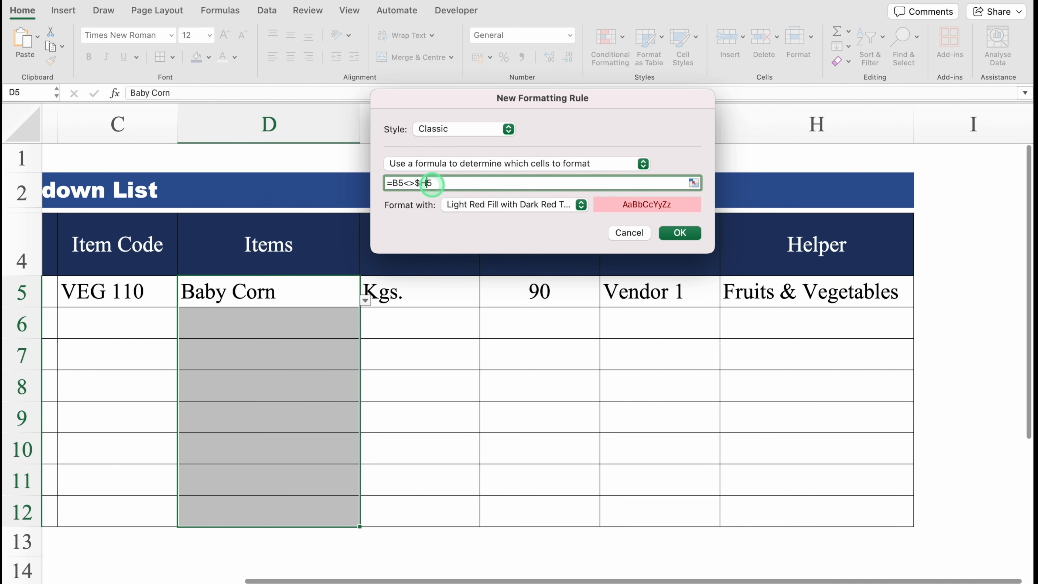
{"action": "left_click", "coordinate": [420, 184]}
{"action": "key", "text": "BackSpace"}
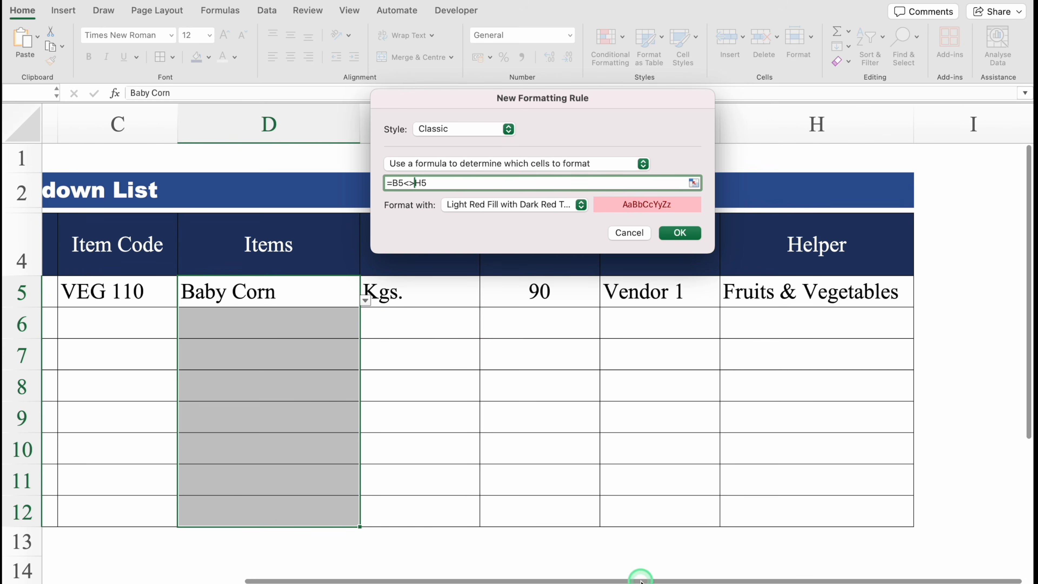
- Choose a custom format for the rule and set its background fill colour to red
{"action": "left_click_drag", "start_coordinate": [638, 580], "coordinate": [616, 548]}
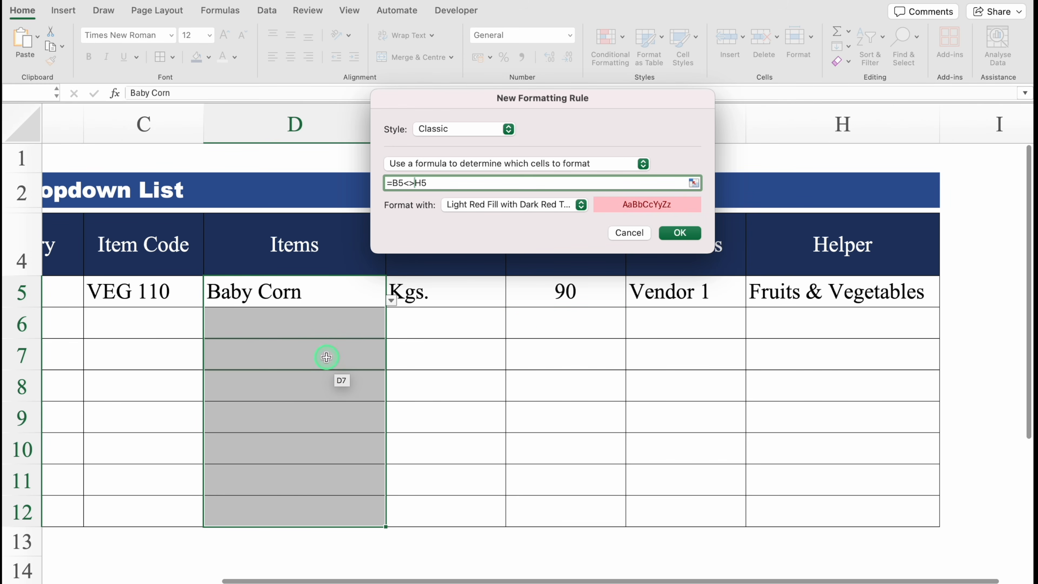
{"action": "left_click", "coordinate": [581, 204]}
{"action": "left_click", "coordinate": [488, 294]}
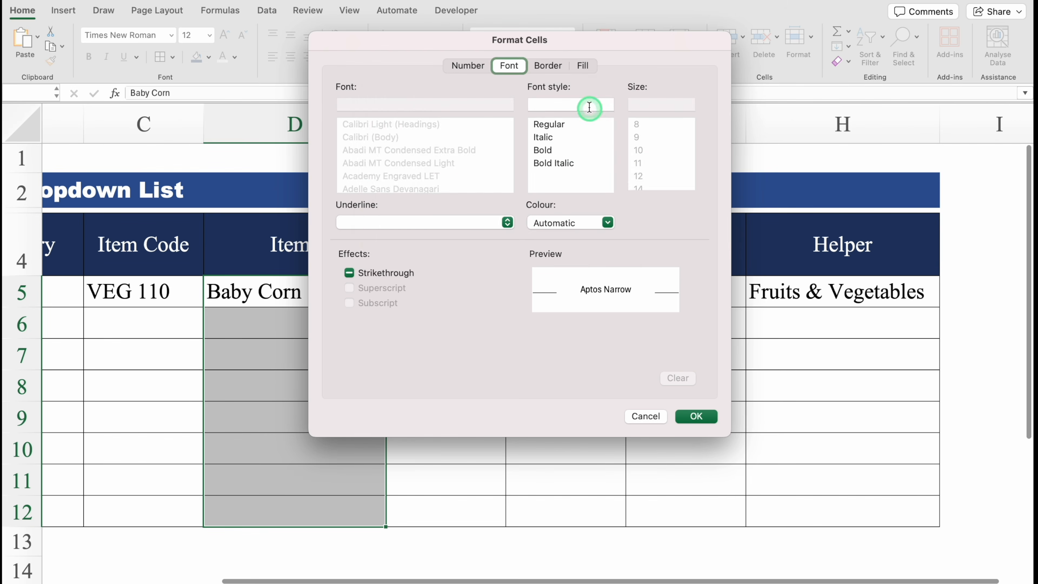
{"action": "left_click", "coordinate": [582, 66]}
{"action": "left_click", "coordinate": [479, 117]}
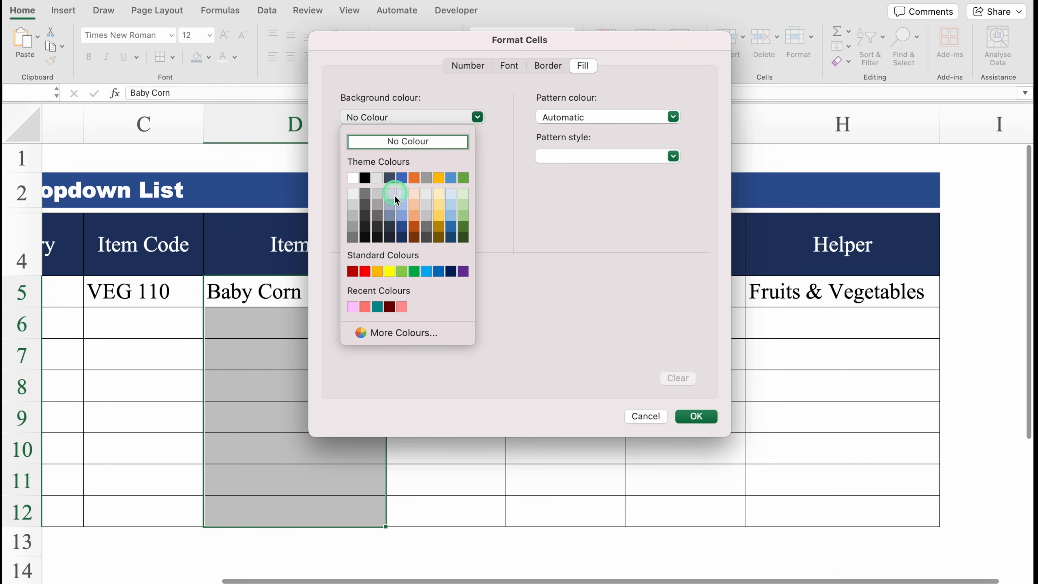
{"action": "left_click", "coordinate": [367, 274]}
- Set the custom format's font colour to white and apply the formatting rule to the item cells
{"action": "left_click", "coordinate": [509, 65]}
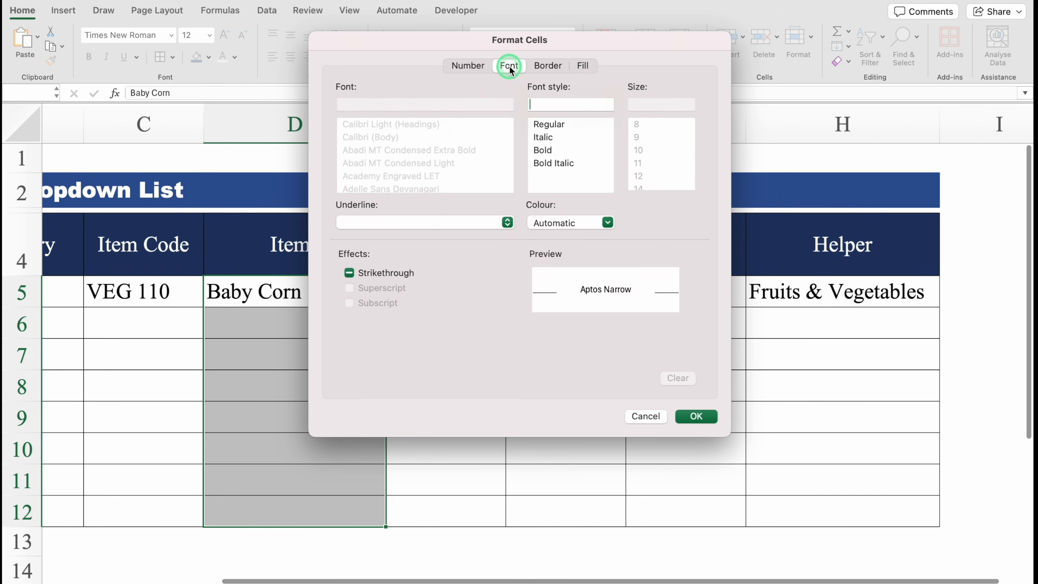
{"action": "left_click", "coordinate": [608, 223]}
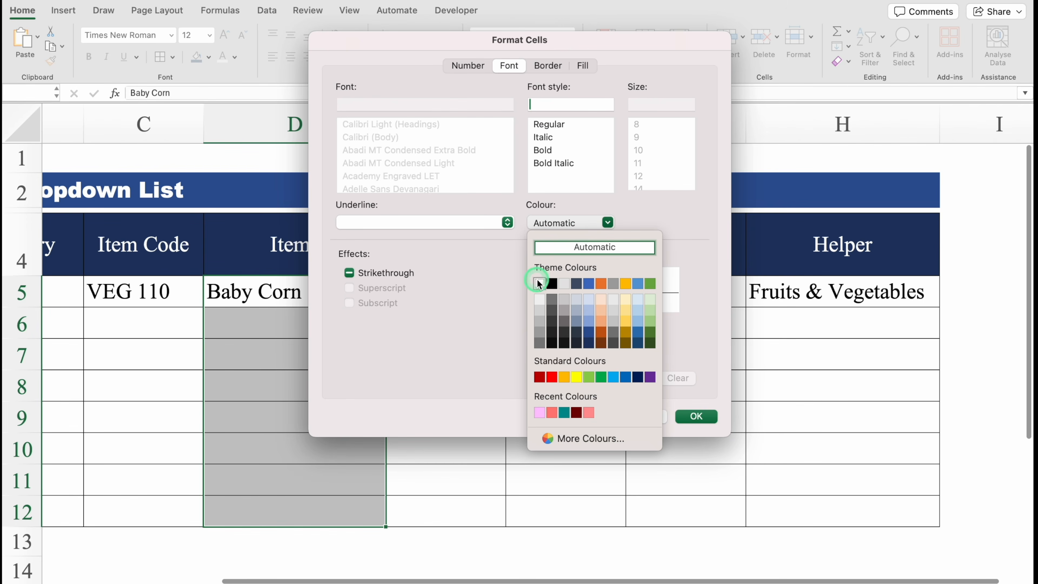
{"action": "left_click", "coordinate": [540, 281]}
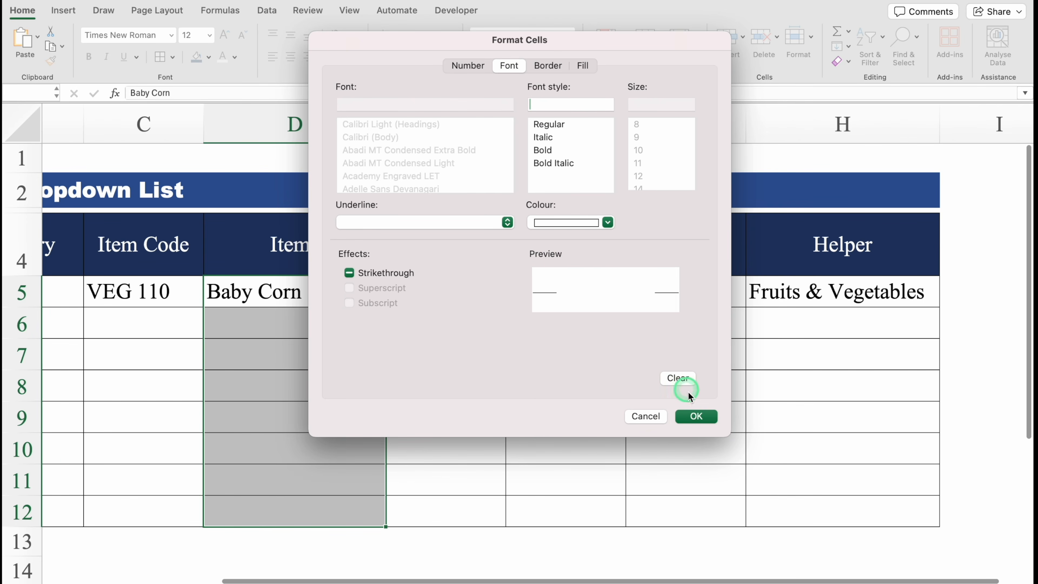
{"action": "left_click", "coordinate": [695, 416]}
{"action": "left_click", "coordinate": [689, 233]}
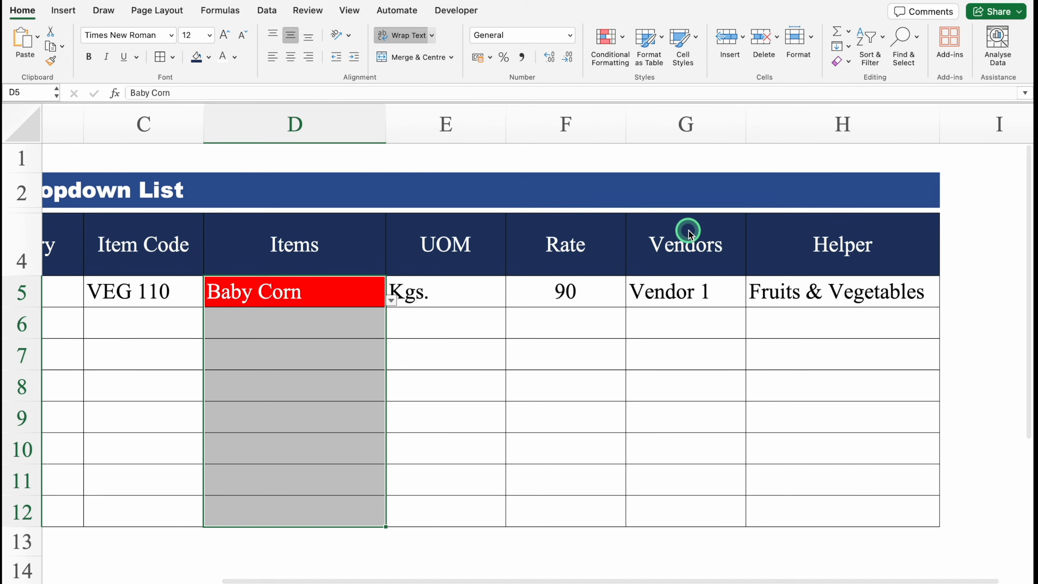
- Choose Black Pepper from the item dropdown in D5 to match the Dry category
{"action": "left_click_drag", "start_coordinate": [508, 580], "coordinate": [332, 573]}
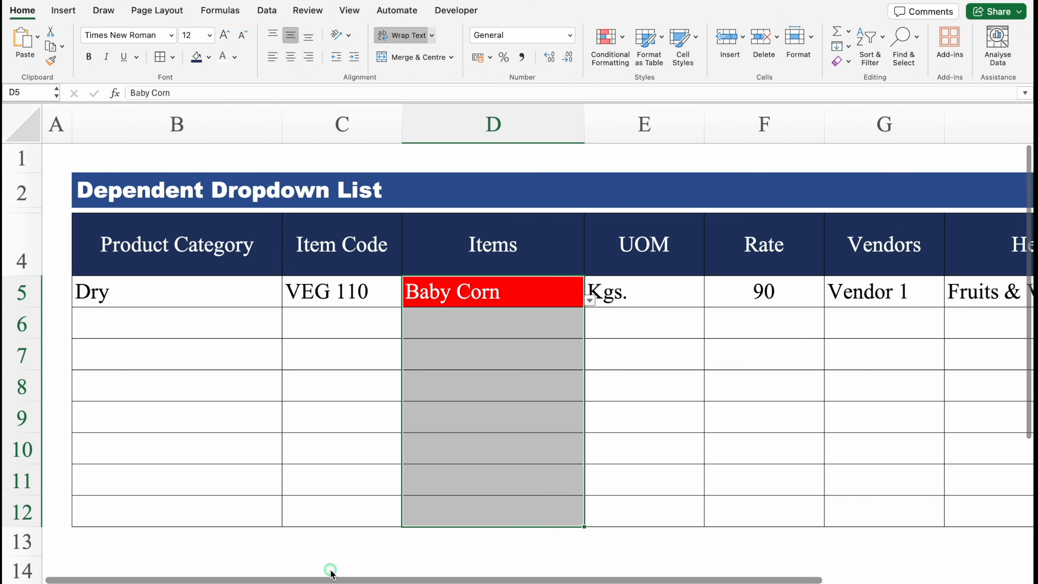
{"action": "left_click", "coordinate": [533, 295]}
{"action": "left_click", "coordinate": [590, 300]}
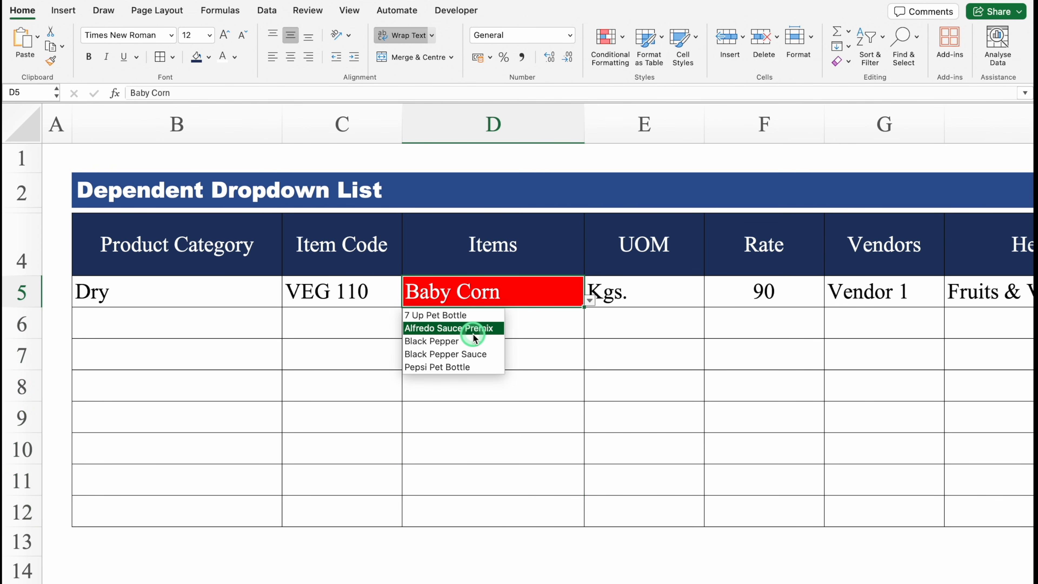
{"action": "left_click", "coordinate": [474, 344]}
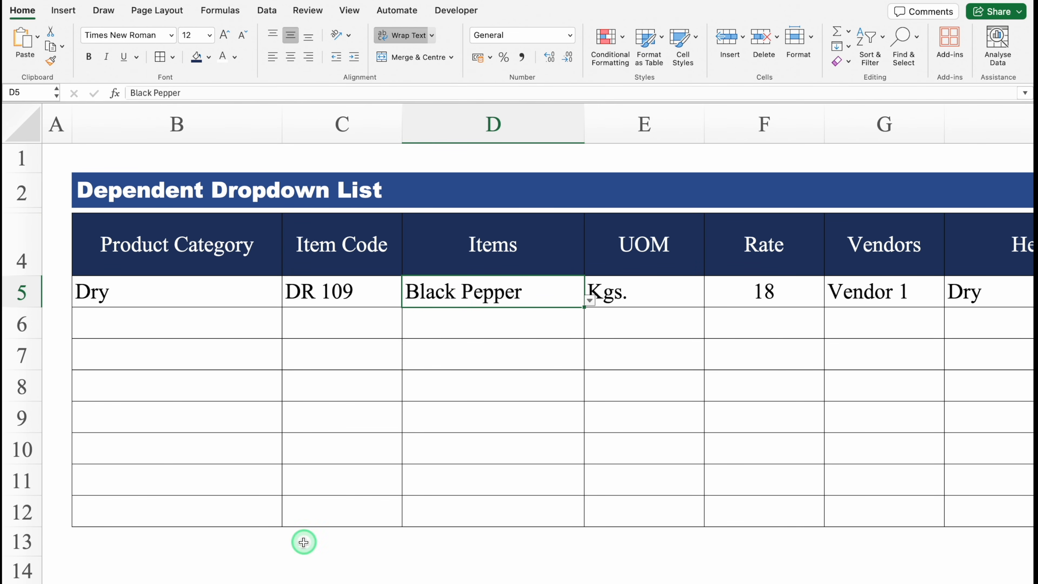
- Compare row 5's category with its helper value, and switch the product category in B5 to Fruits & Vegetables
{"action": "left_click", "coordinate": [233, 290]}
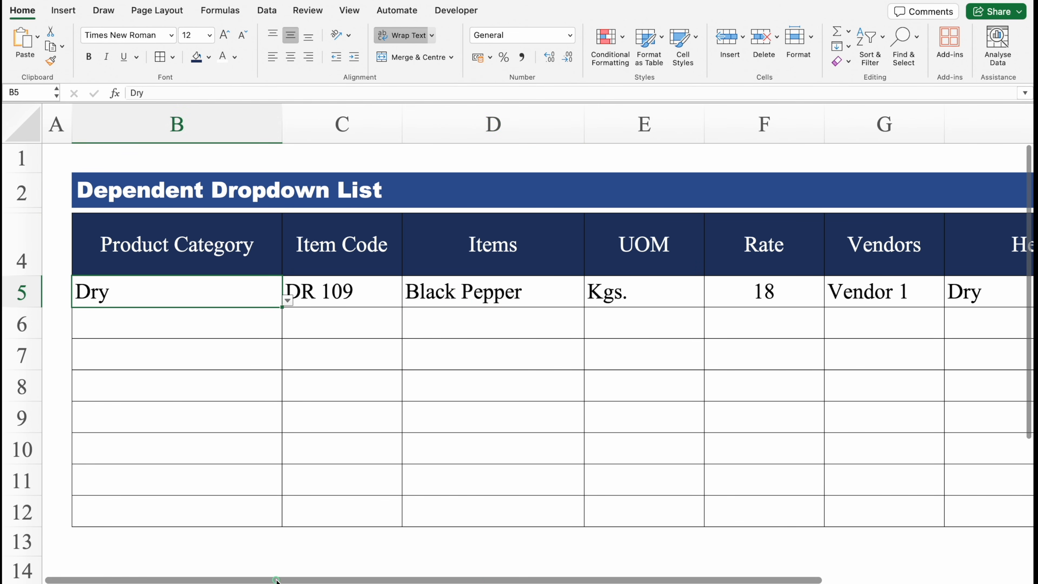
{"action": "left_click_drag", "start_coordinate": [276, 575], "coordinate": [438, 575]}
{"action": "left_click", "coordinate": [811, 295]}
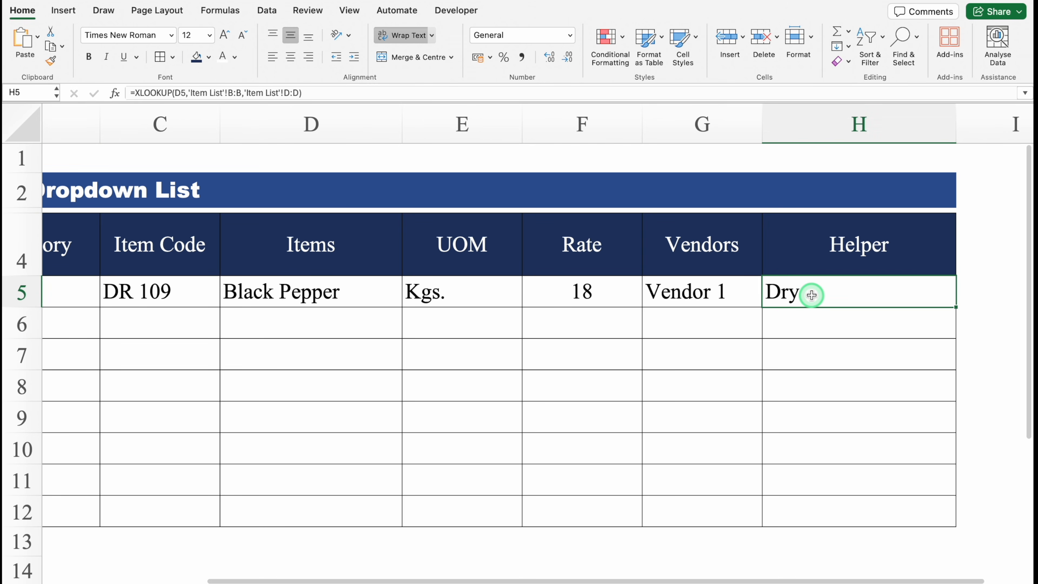
{"action": "left_click_drag", "start_coordinate": [366, 576], "coordinate": [203, 568]}
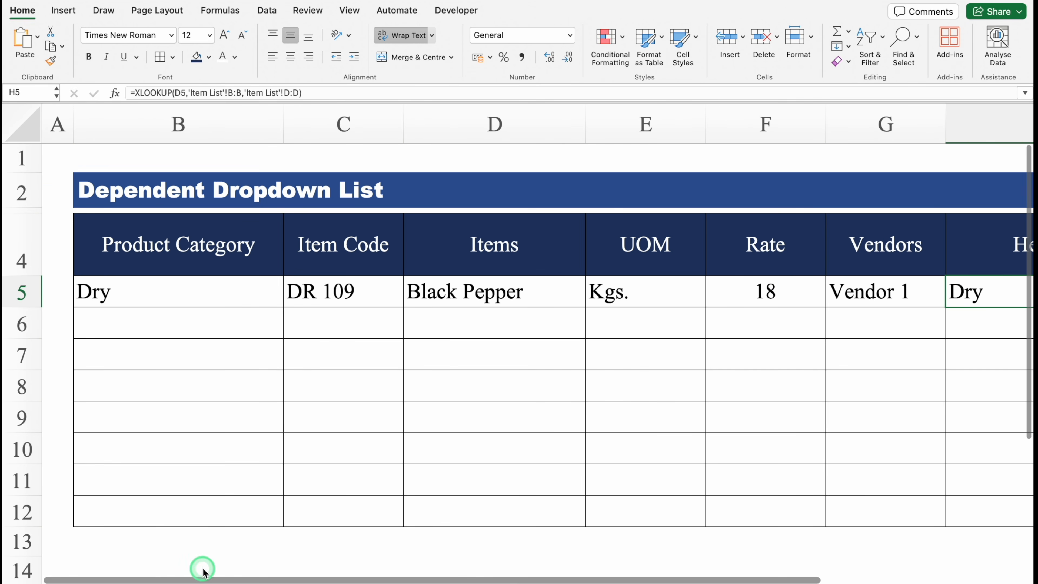
{"action": "left_click", "coordinate": [225, 292]}
{"action": "left_click", "coordinate": [289, 300]}
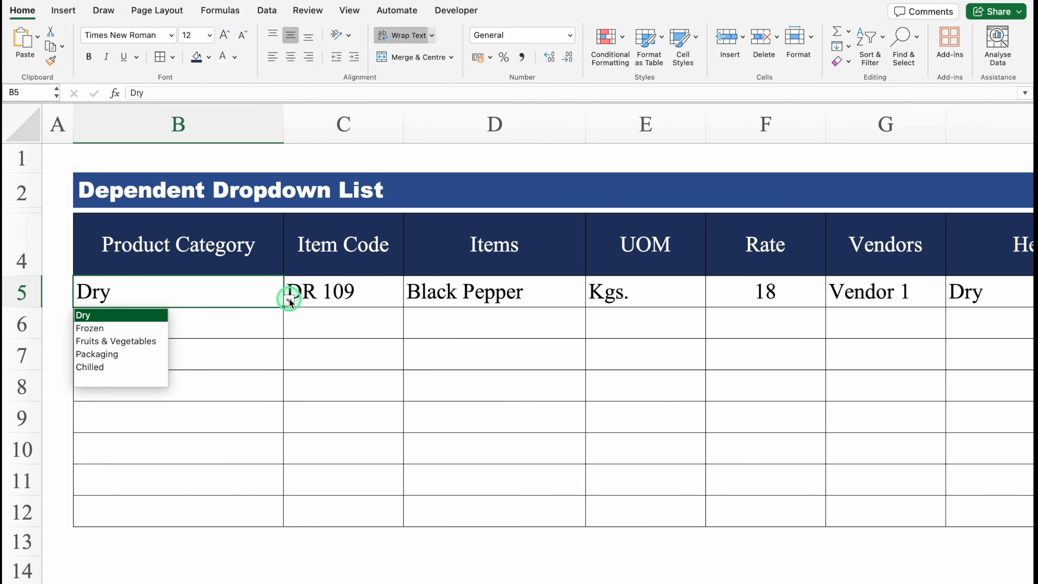
{"action": "left_click", "coordinate": [149, 342]}
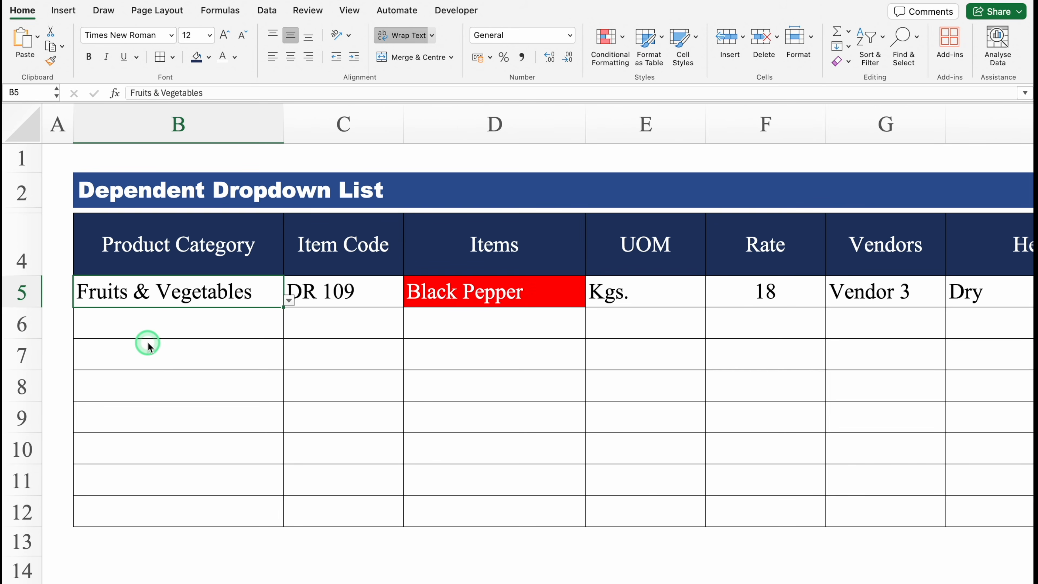
- Choose Baby Corn from the dependent item dropdown in D5
{"action": "left_click", "coordinate": [526, 293]}
{"action": "left_click", "coordinate": [592, 301]}
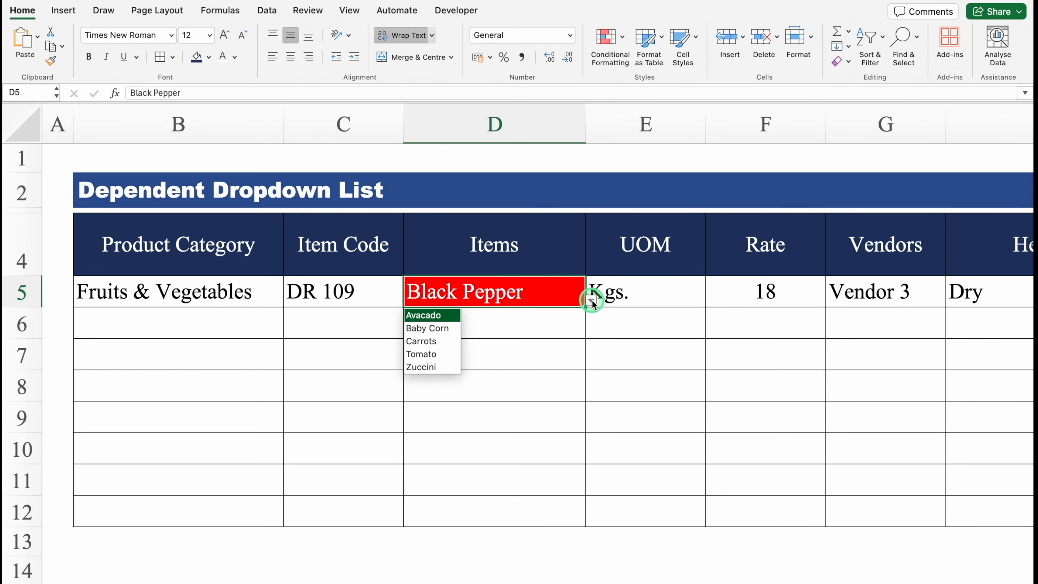
{"action": "key", "text": "Down"}
{"action": "key", "text": "Return"}
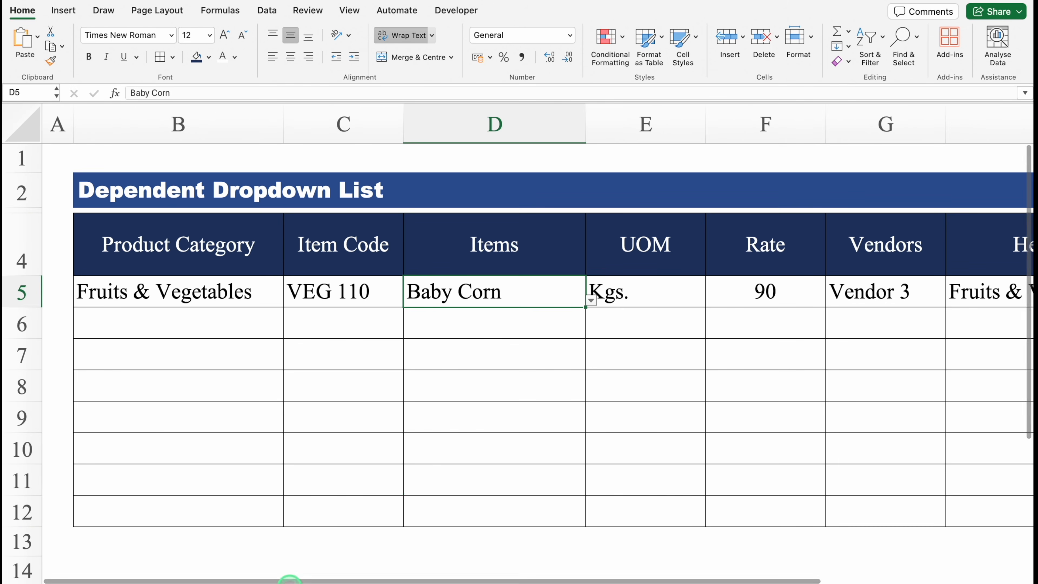
- Copy the Helper column's XLOOKUP formula from H5 down to H12 and check the filled formula in H6
{"action": "left_click_drag", "start_coordinate": [289, 579], "coordinate": [526, 575]}
{"action": "left_click", "coordinate": [862, 292]}
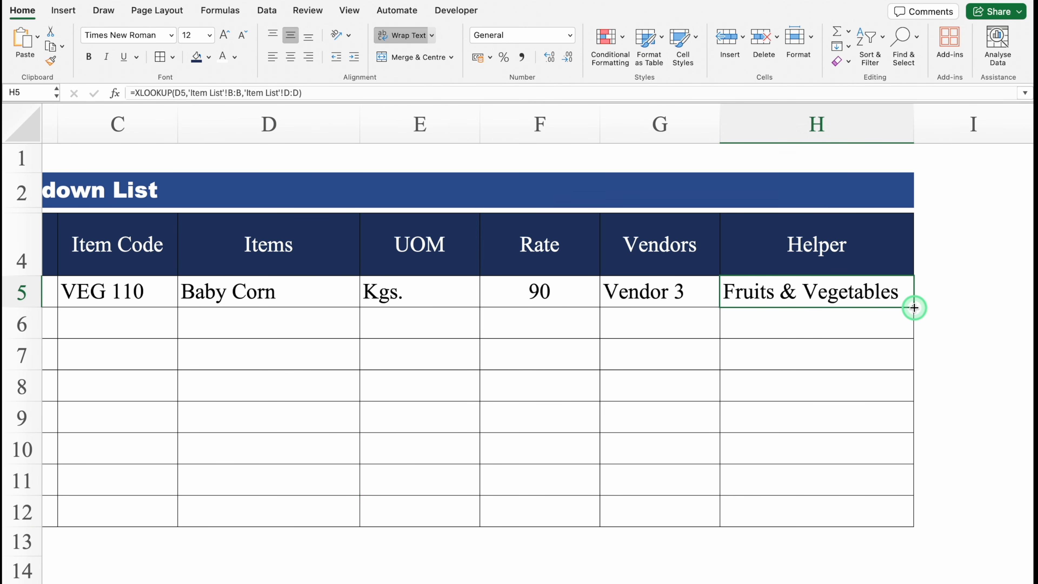
{"action": "left_click_drag", "start_coordinate": [913, 308], "coordinate": [907, 520]}
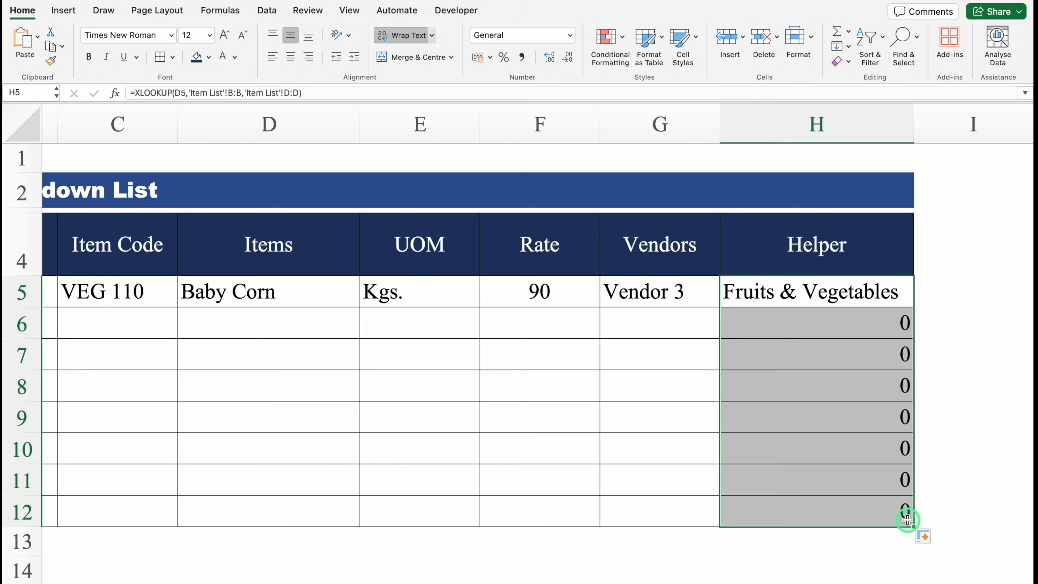
{"action": "left_click", "coordinate": [788, 305]}
{"action": "left_click", "coordinate": [795, 331]}
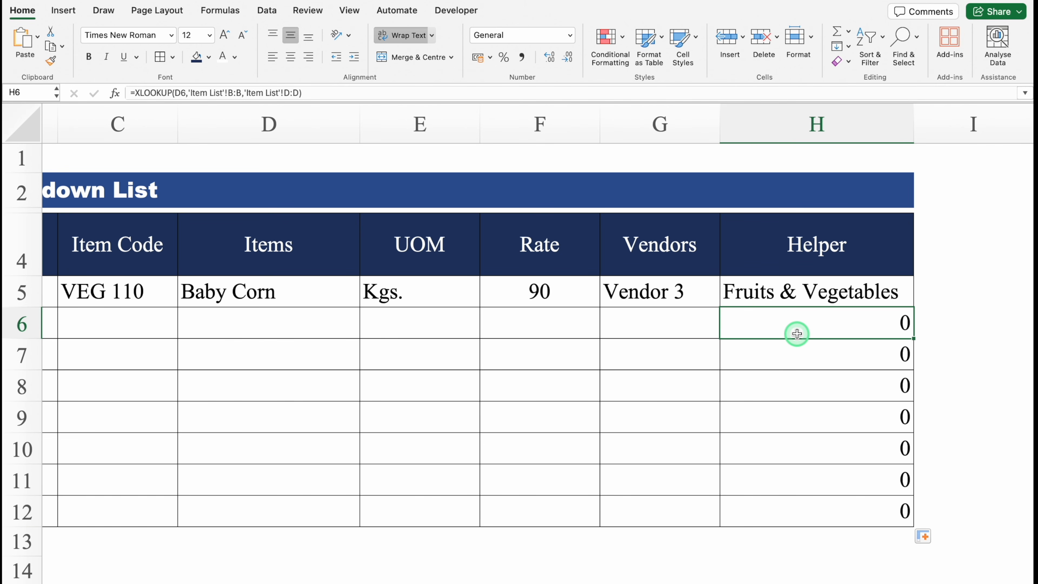
- Hide the entire Helper column H
{"action": "left_click", "coordinate": [811, 124]}
{"action": "right_click", "coordinate": [811, 126]}
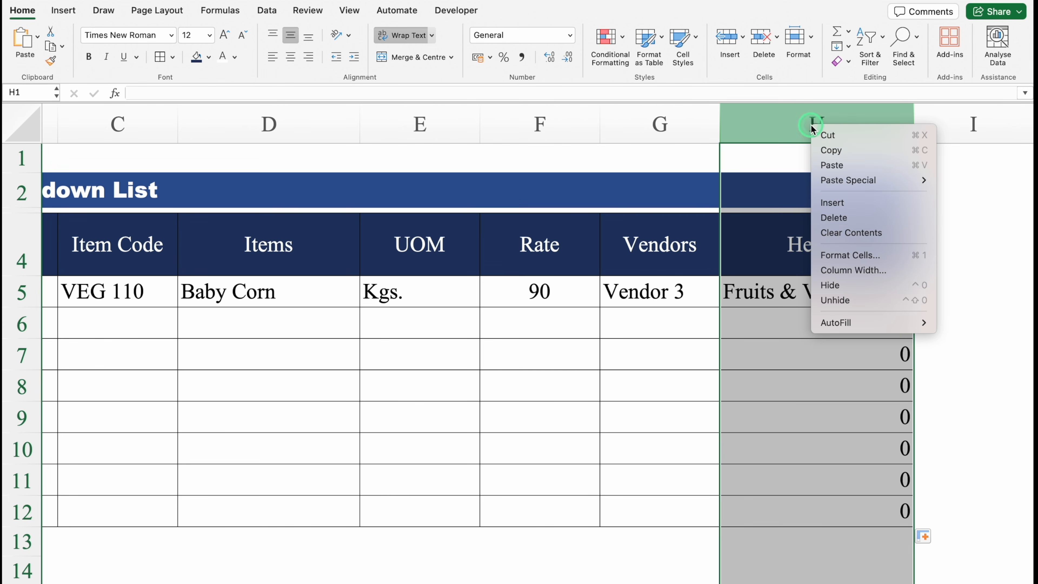
{"action": "left_click", "coordinate": [831, 285]}
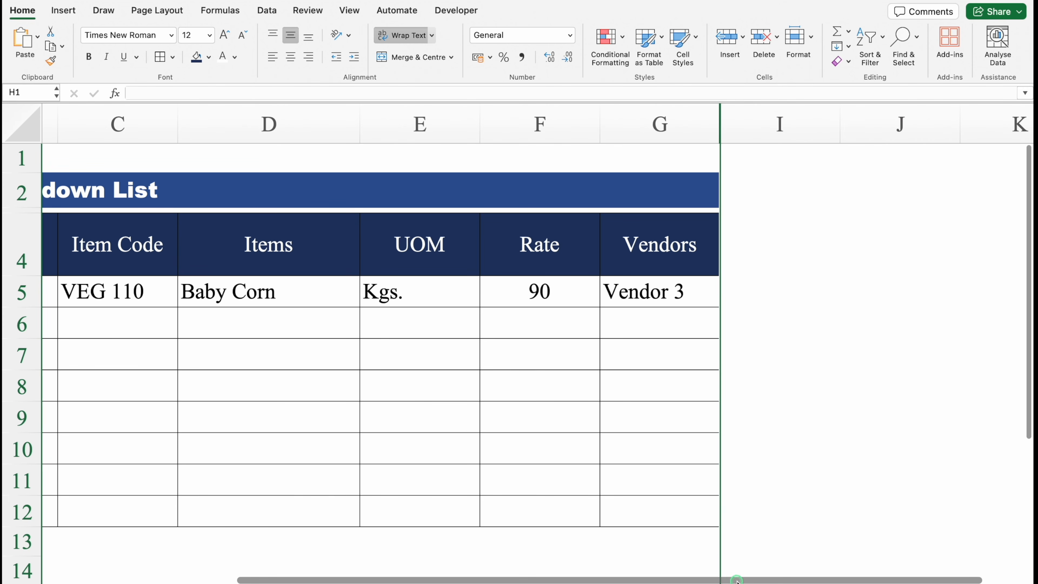
- Merge and centre the Dependent Dropdown List title across B2:G2
{"action": "left_click_drag", "start_coordinate": [735, 579], "coordinate": [540, 576]}
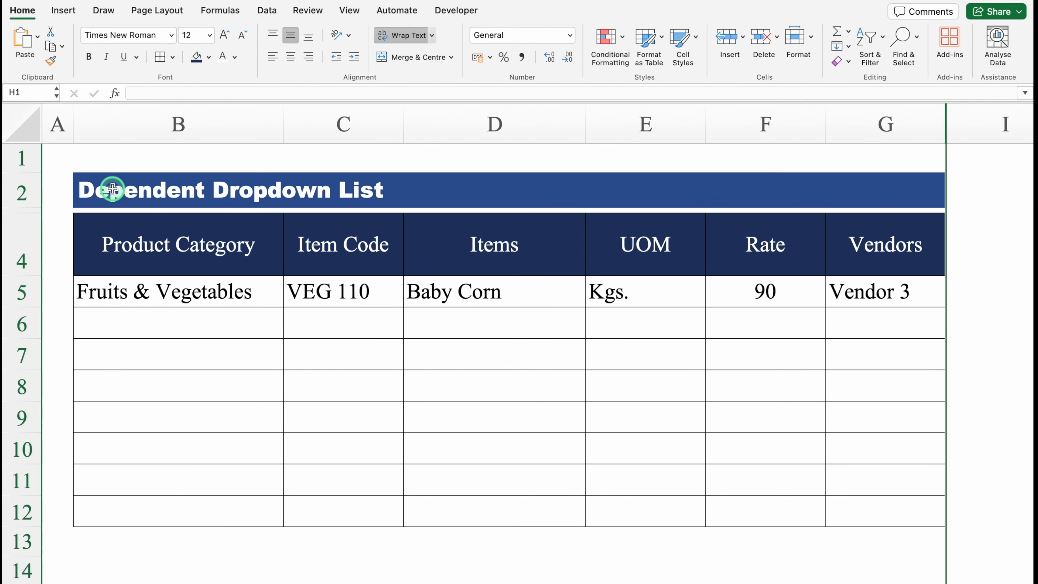
{"action": "left_click_drag", "start_coordinate": [112, 189], "coordinate": [875, 195]}
{"action": "left_click", "coordinate": [409, 57]}
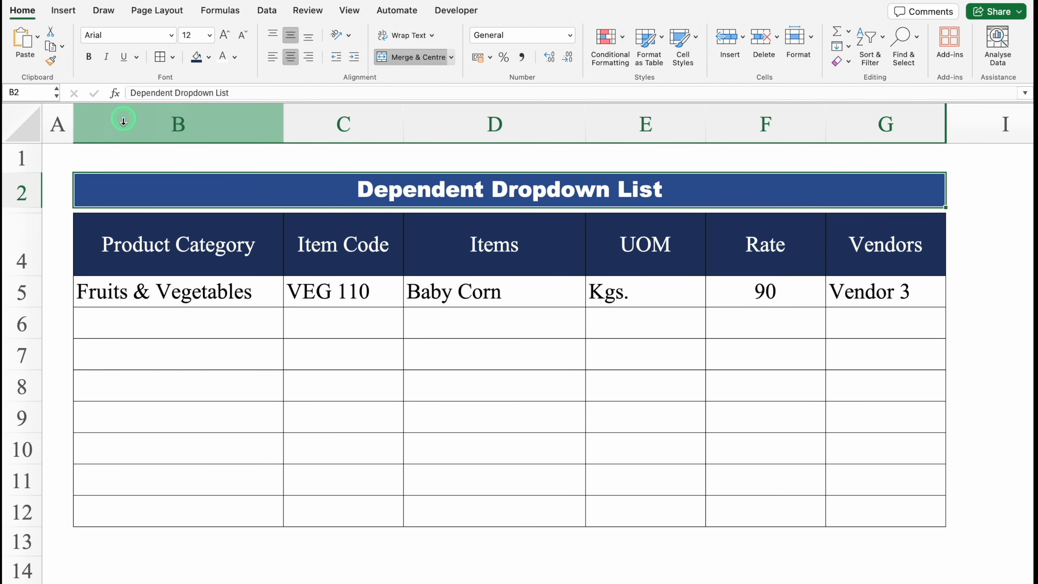
- Narrow the empty column A and reduce the height of row 1 to tighten the margins around the table
{"action": "left_click_drag", "start_coordinate": [74, 133], "coordinate": [55, 129]}
{"action": "left_click_drag", "start_coordinate": [22, 171], "coordinate": [28, 154]}
{"action": "left_click", "coordinate": [245, 545]}
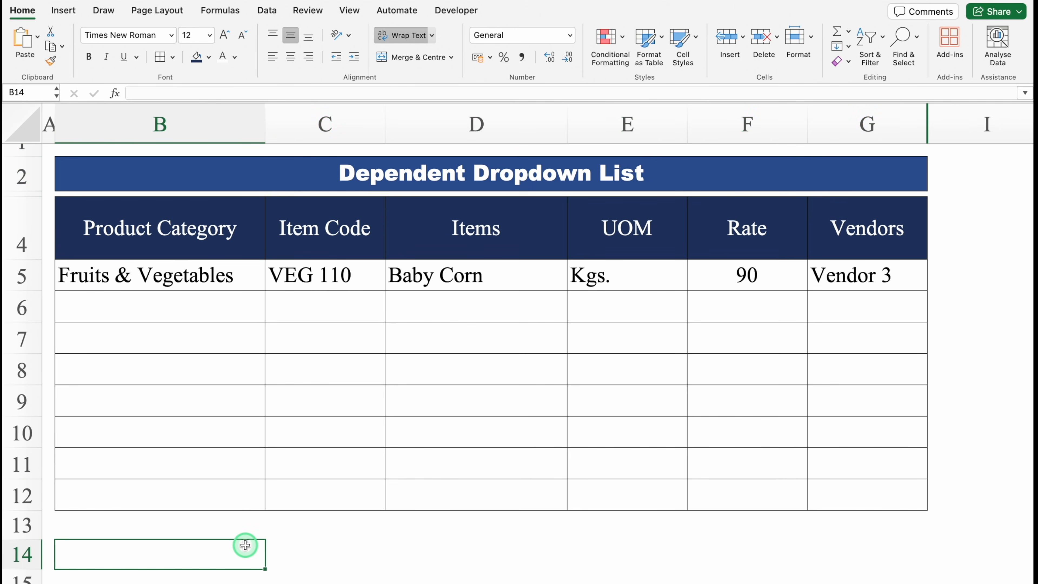